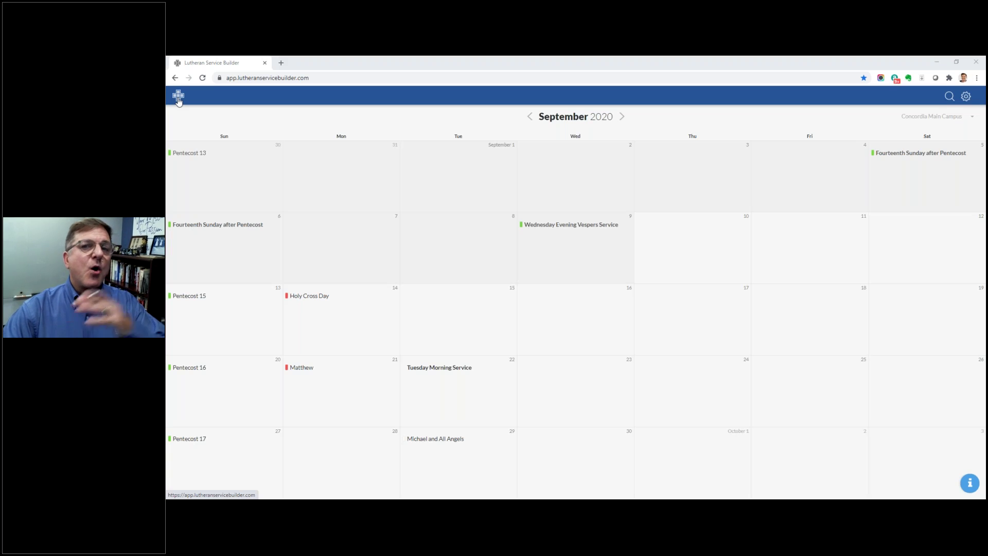
click(178, 99)
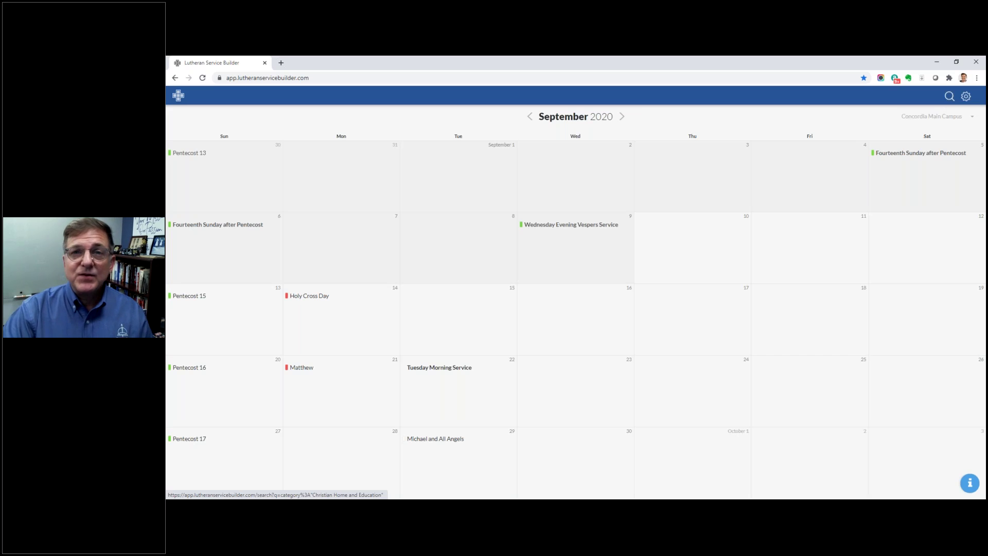
click(949, 96)
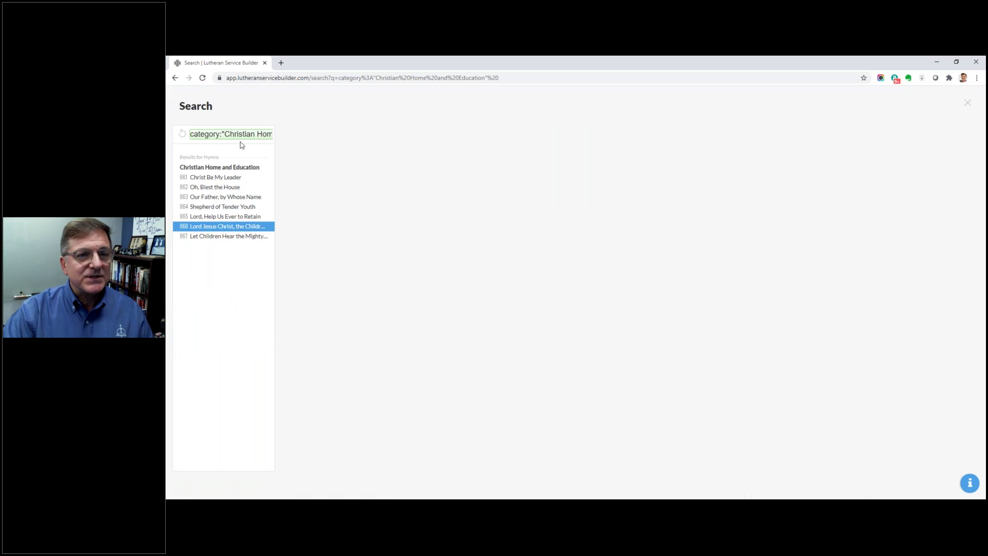
click(196, 133)
key(BackSpace)
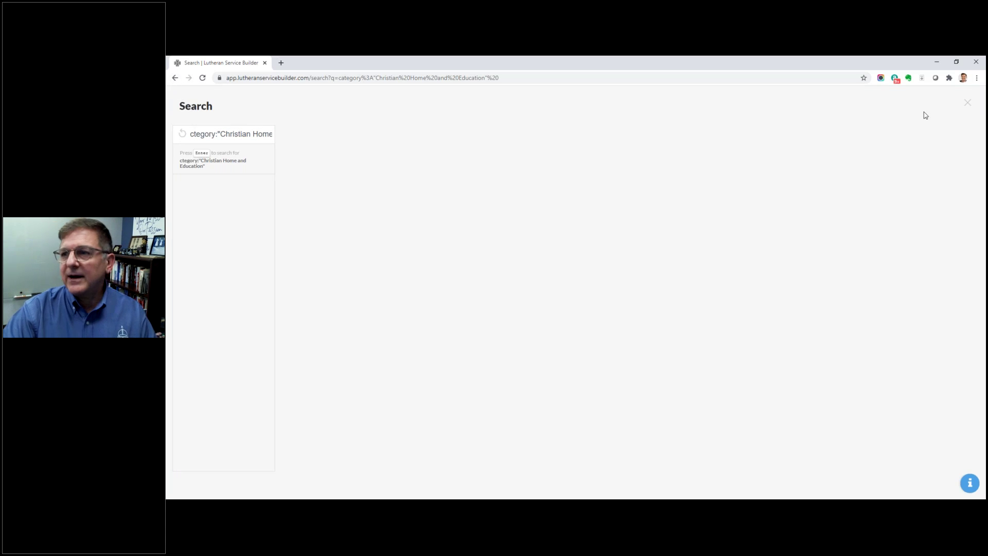
click(968, 104)
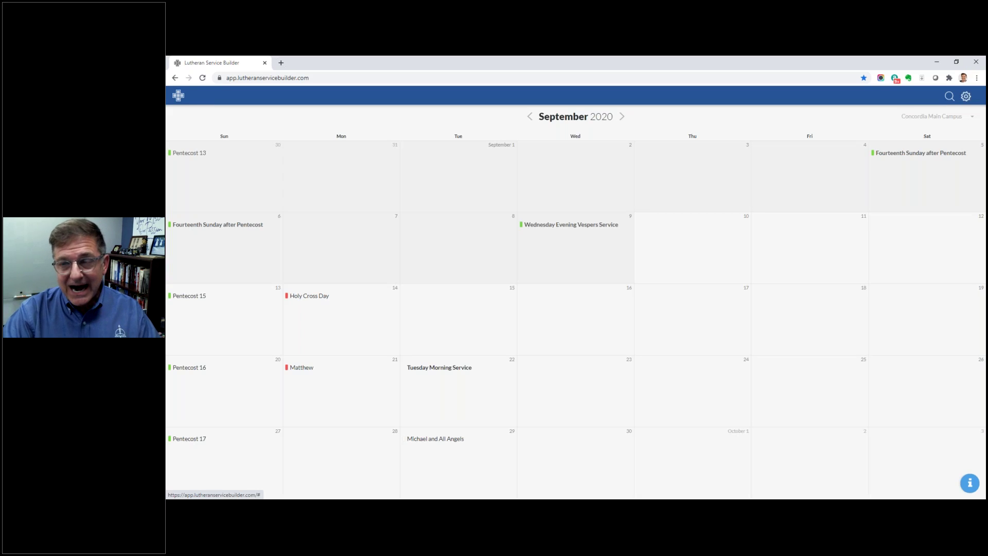
- Open the resource search and clear the existing "Christian Home and Education" category query
click(966, 96)
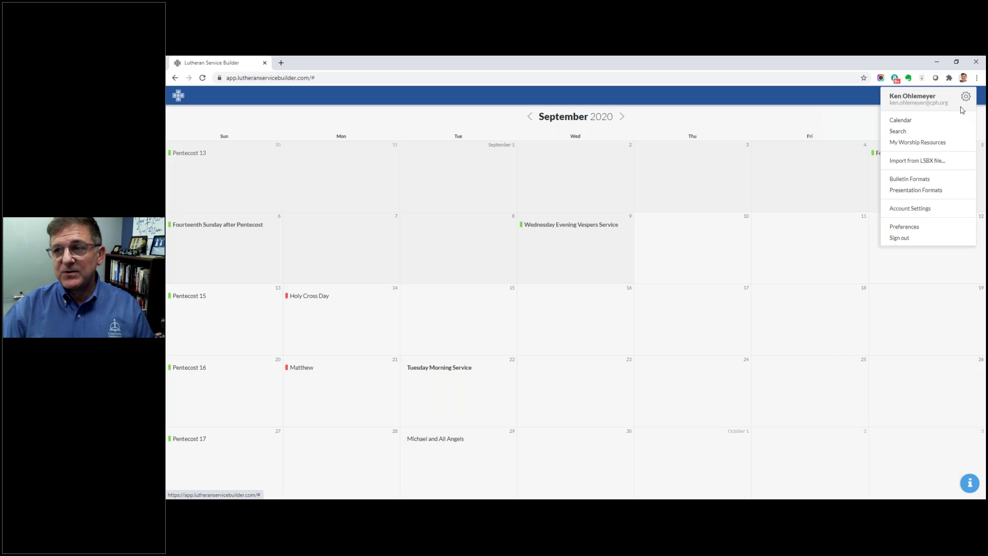
click(903, 132)
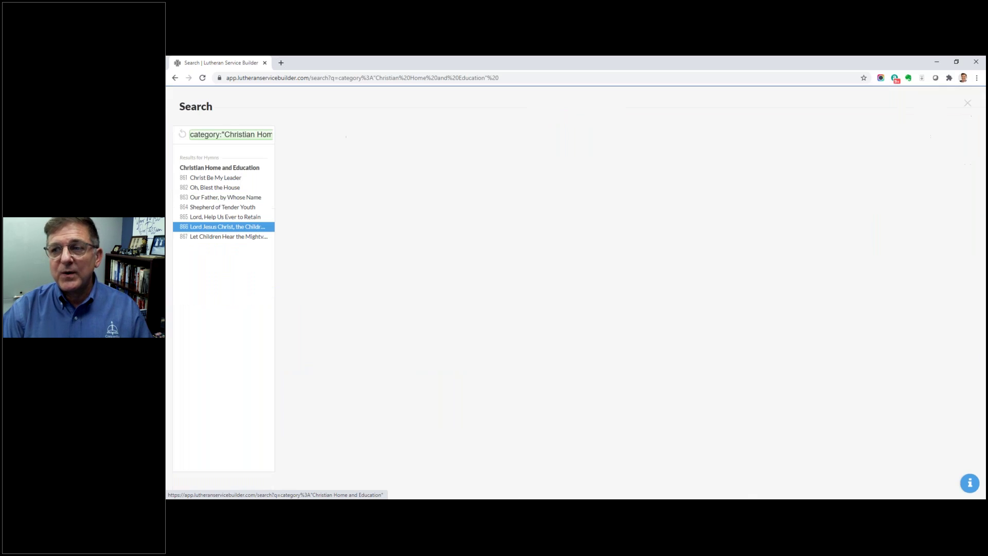
drag(213, 133, 279, 138)
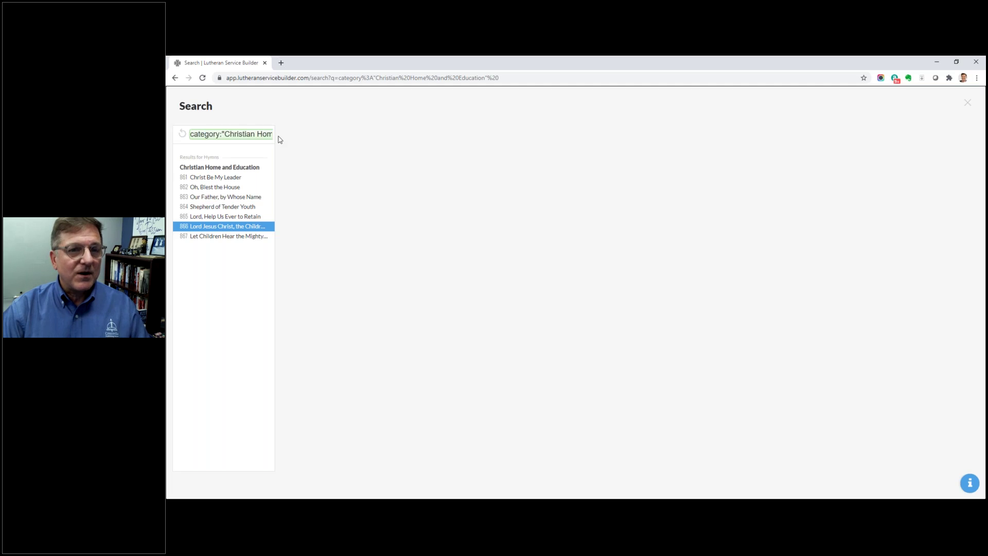
click(211, 134)
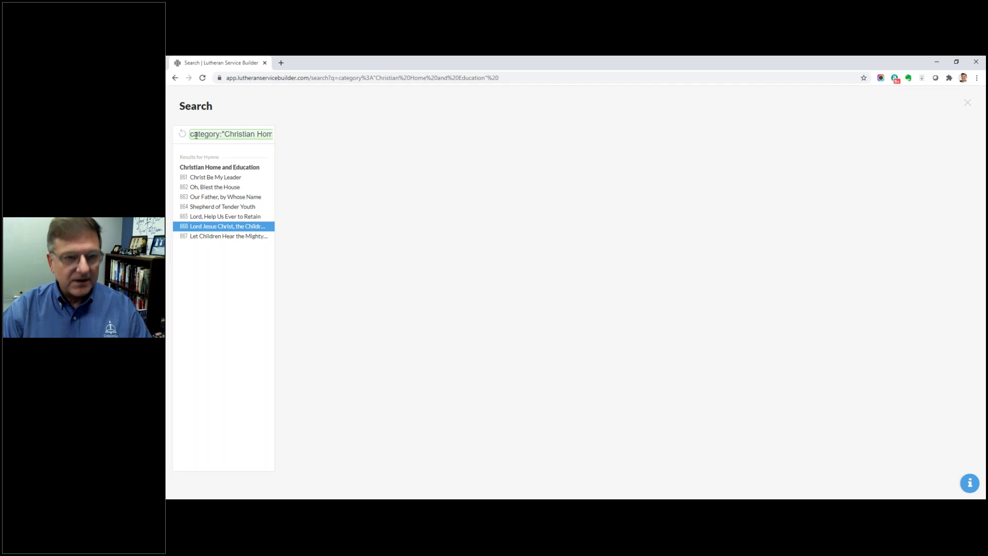
key(BackSpace)
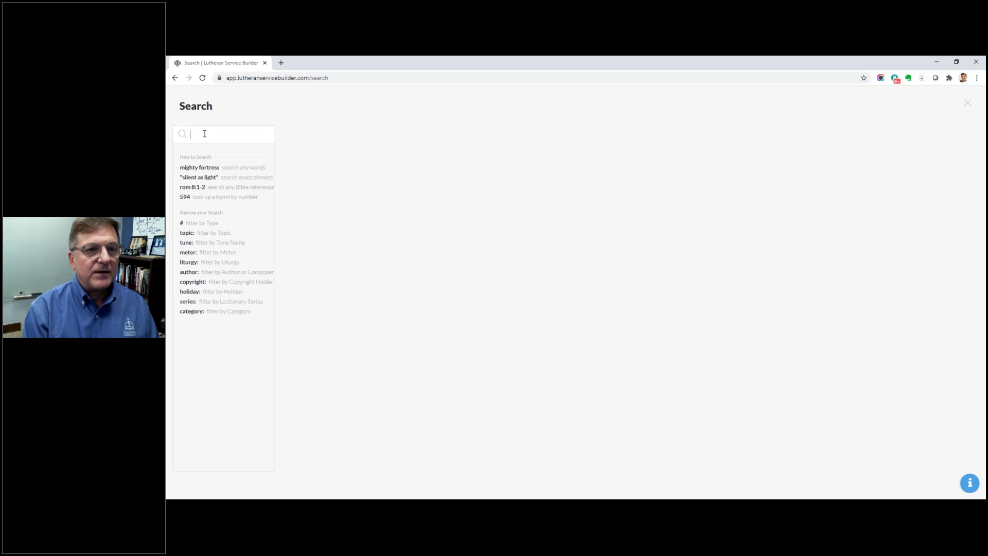
- Search for the category "Series A, Quarter 1, 2019-2020" and look through its hymns and liturgy elements
text(se)
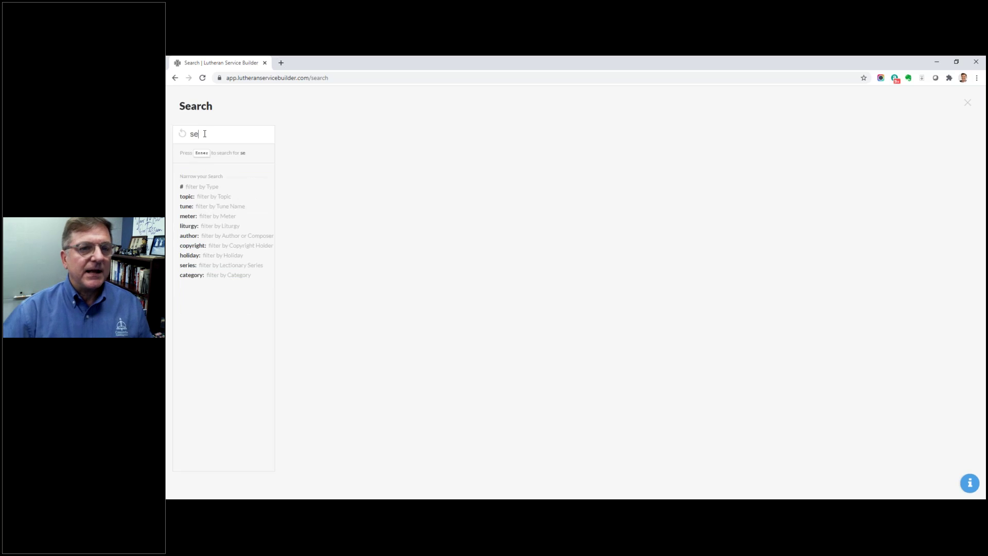
text(rie)
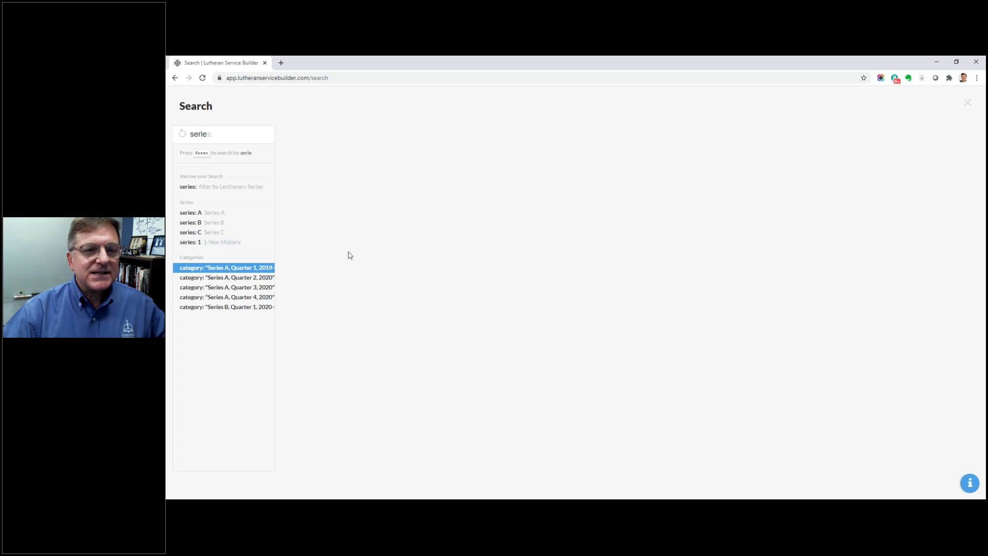
key(Return)
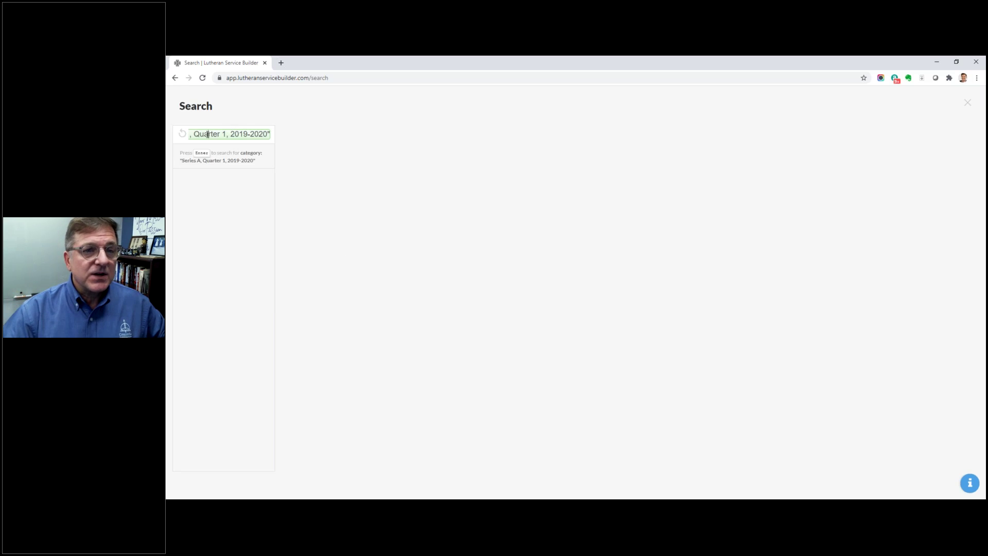
key(Return)
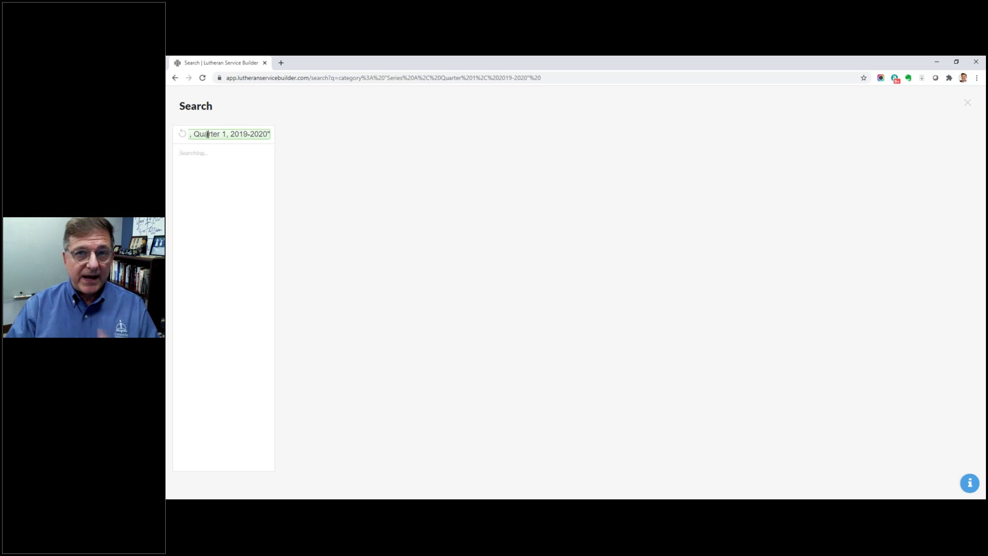
scroll(247, 260, down, 4)
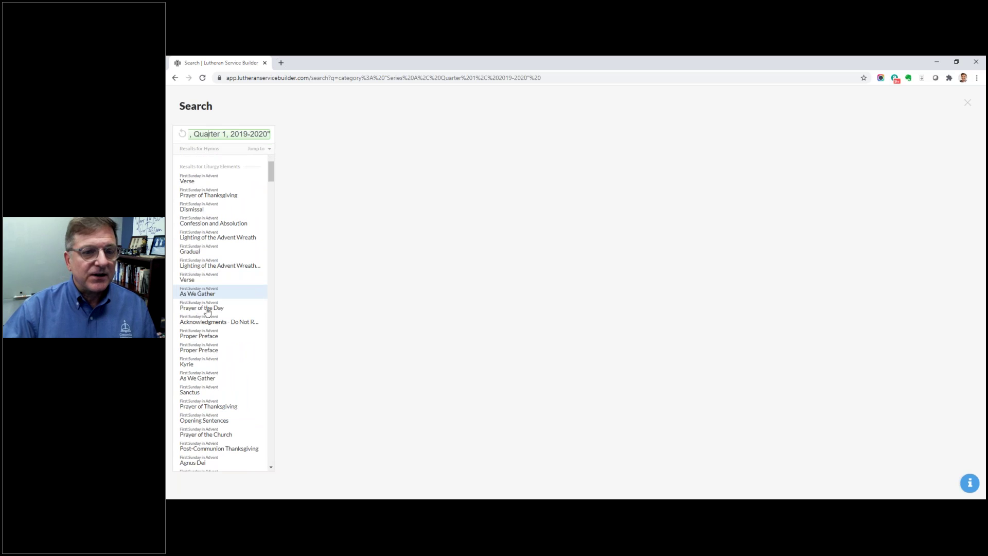
scroll(201, 165, up, 2)
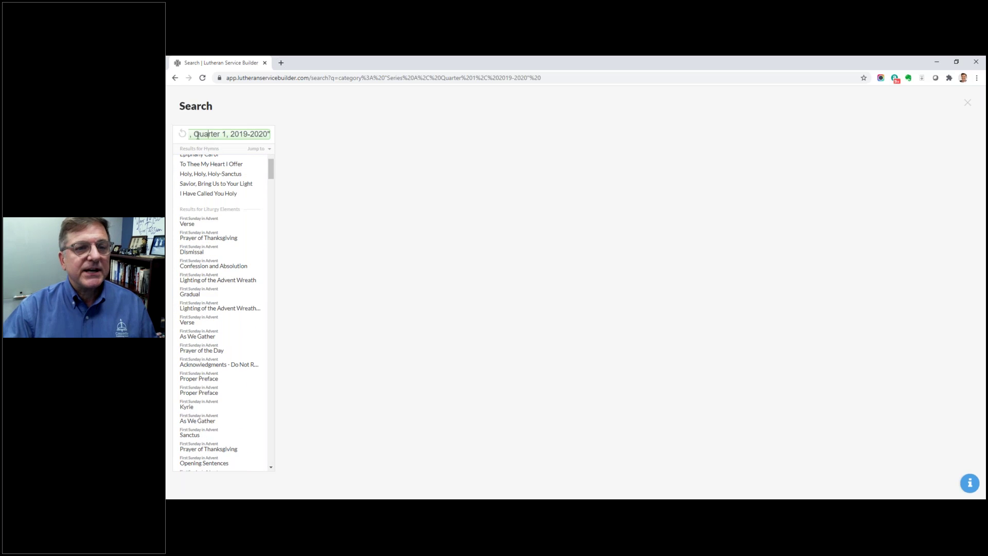
- Clear the category search and search all resources for the word "holiday"
click(183, 134)
click(225, 133)
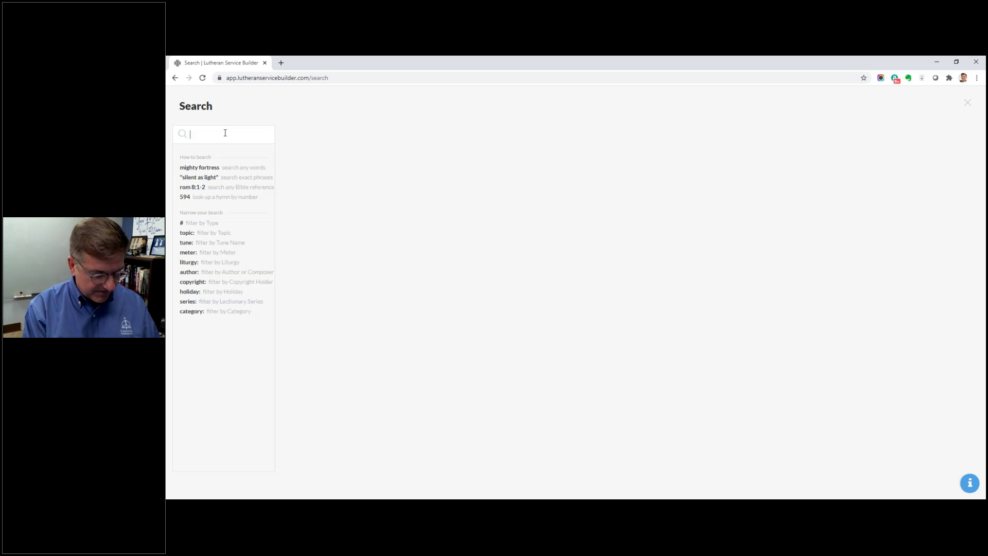
text(h)
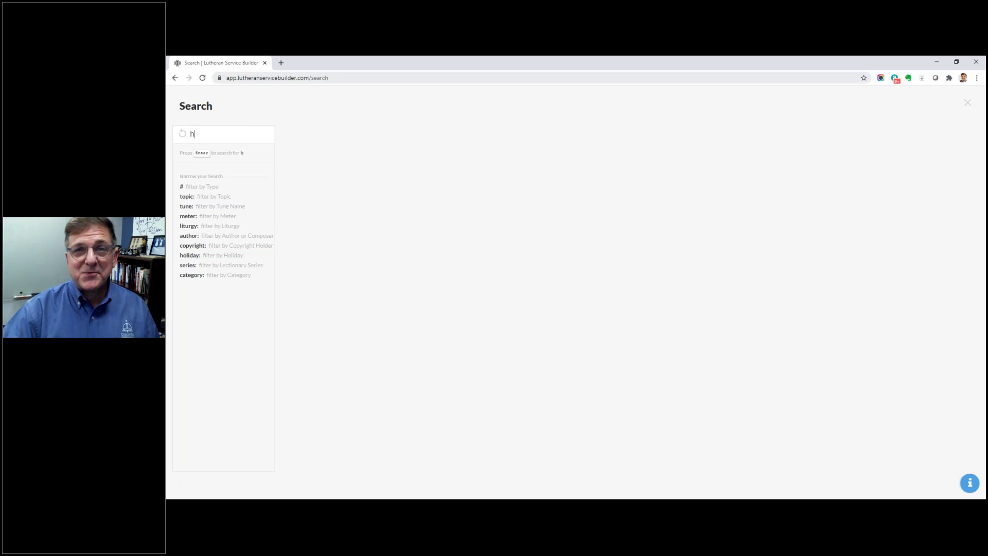
text(oliday)
key(Return)
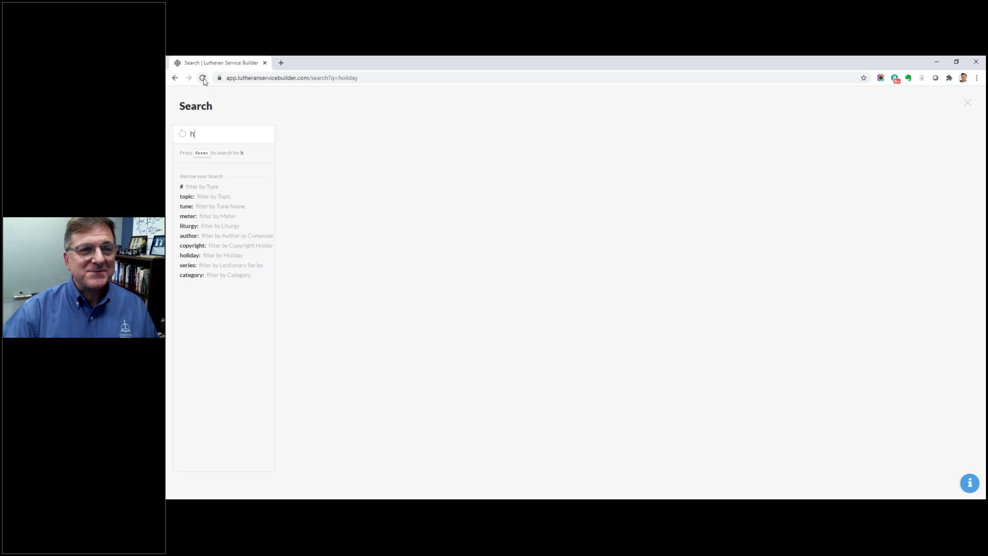
click(227, 137)
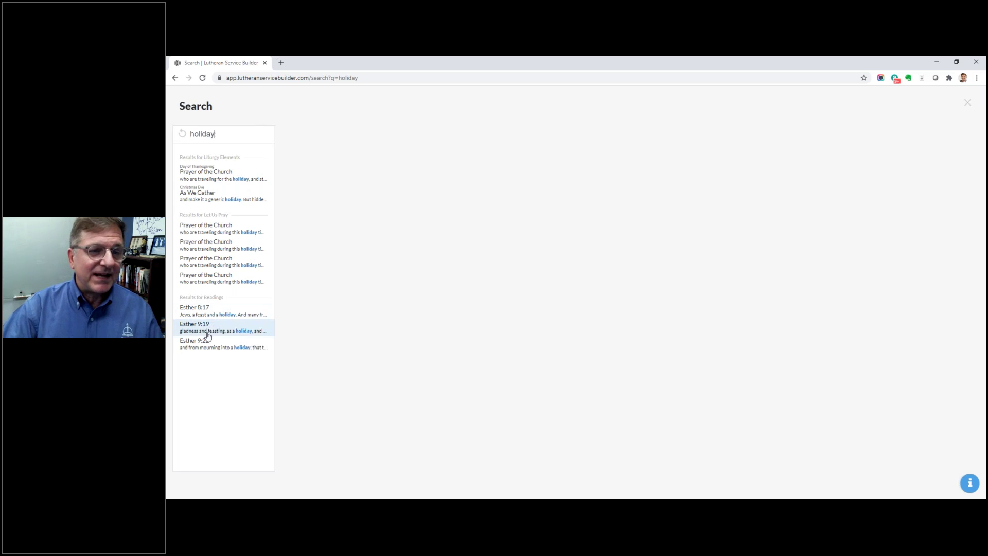
- Preview the second Prayer of the Church among the Let Us Pray results, and return to the calendar
click(213, 247)
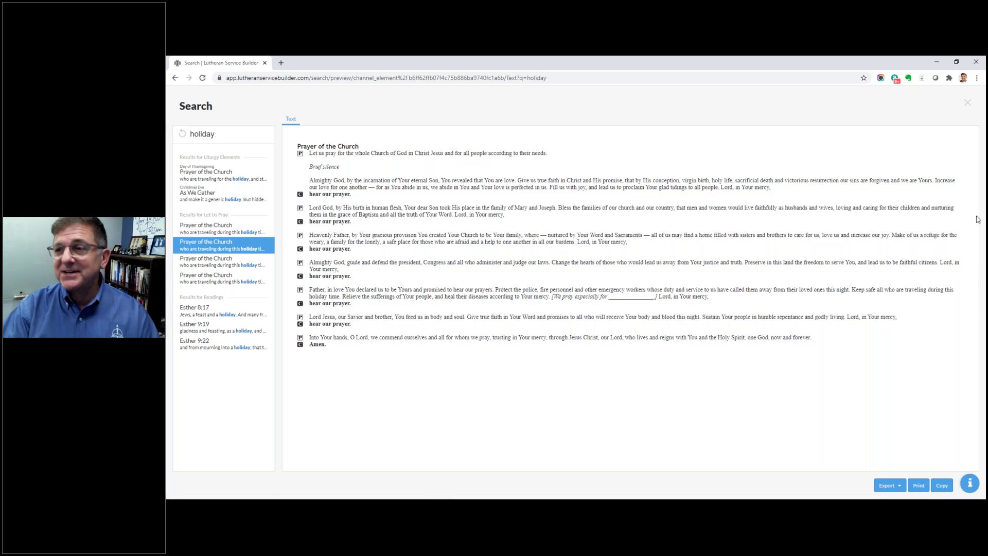
click(968, 102)
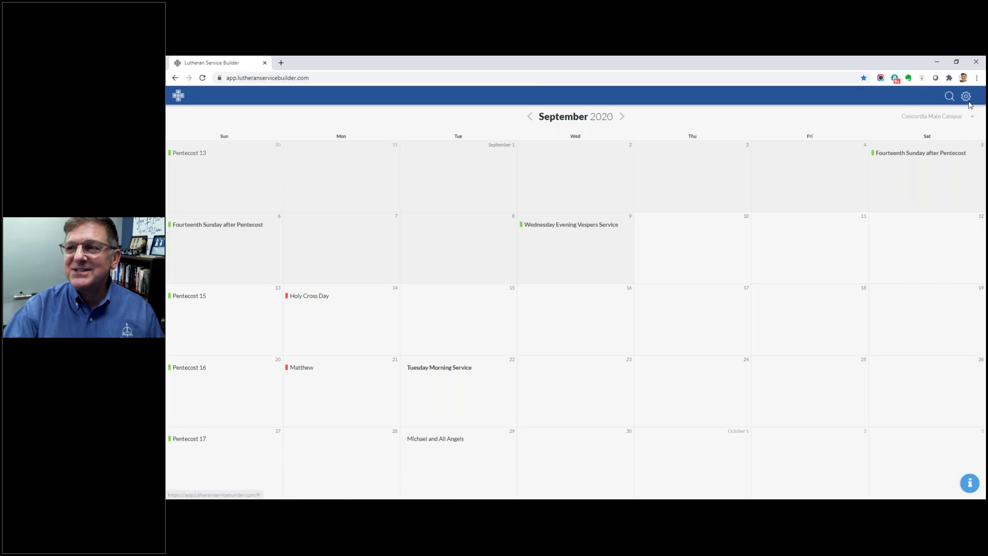
- Review the account settings, including locations, users, invitations, licenses and content subscriptions, and close them without changes
click(967, 99)
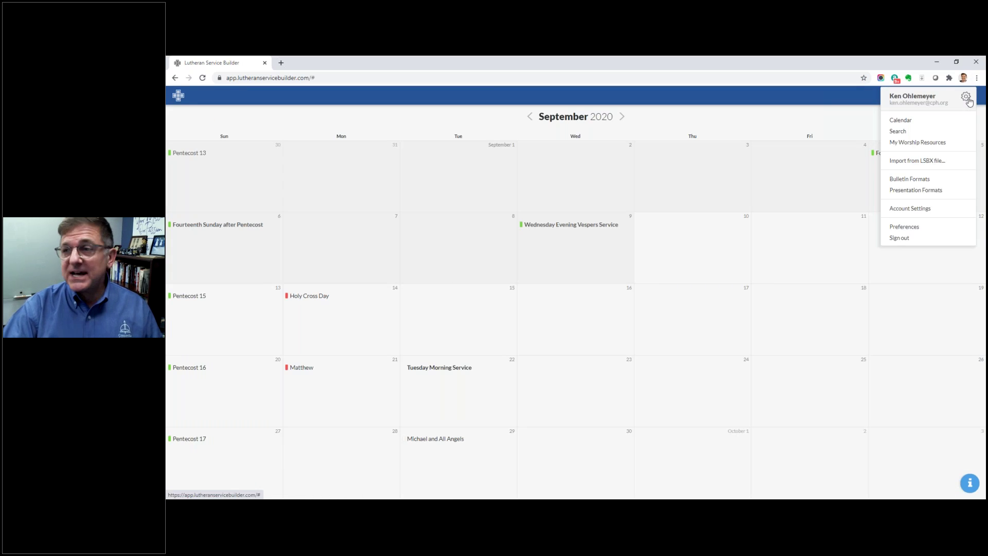
mouse_move(902, 143)
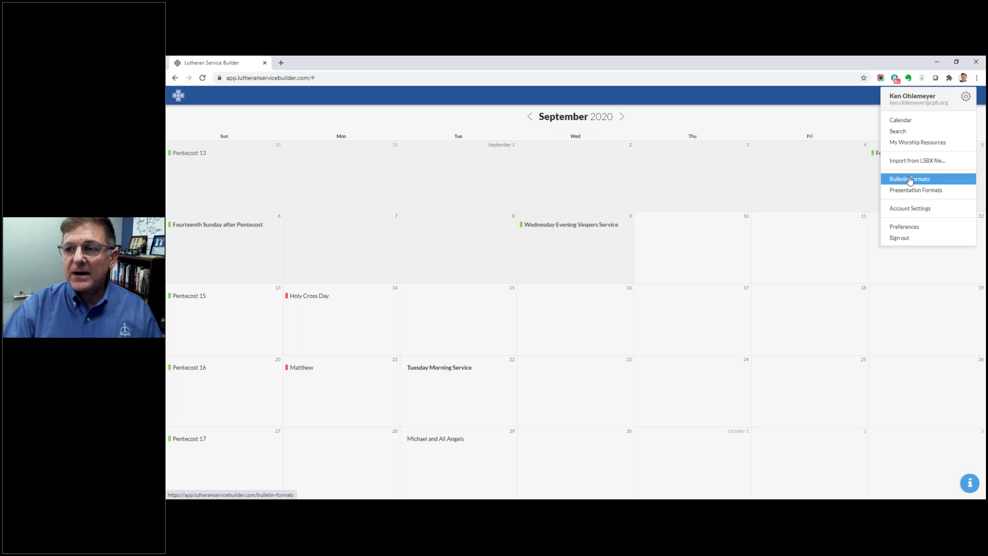
click(914, 214)
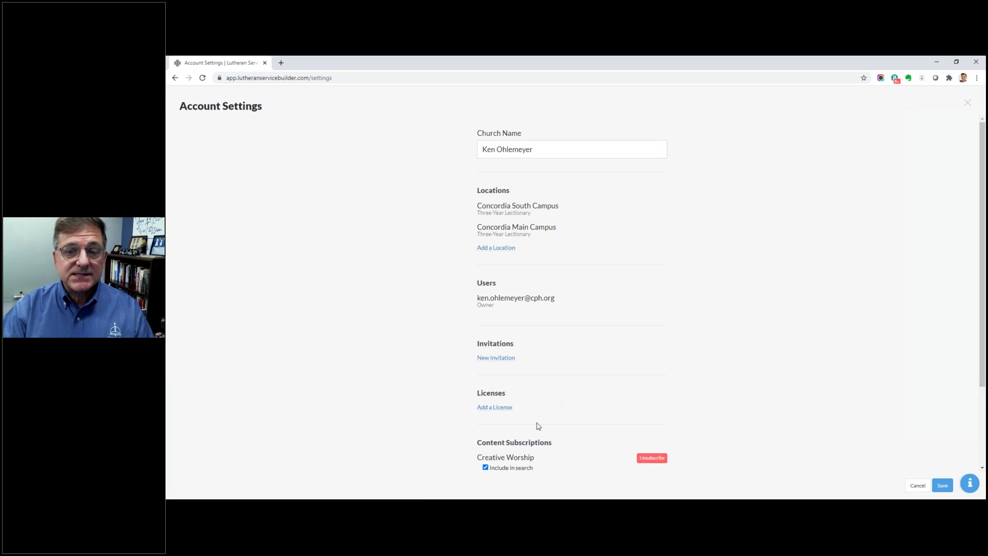
scroll(559, 444, down, 2)
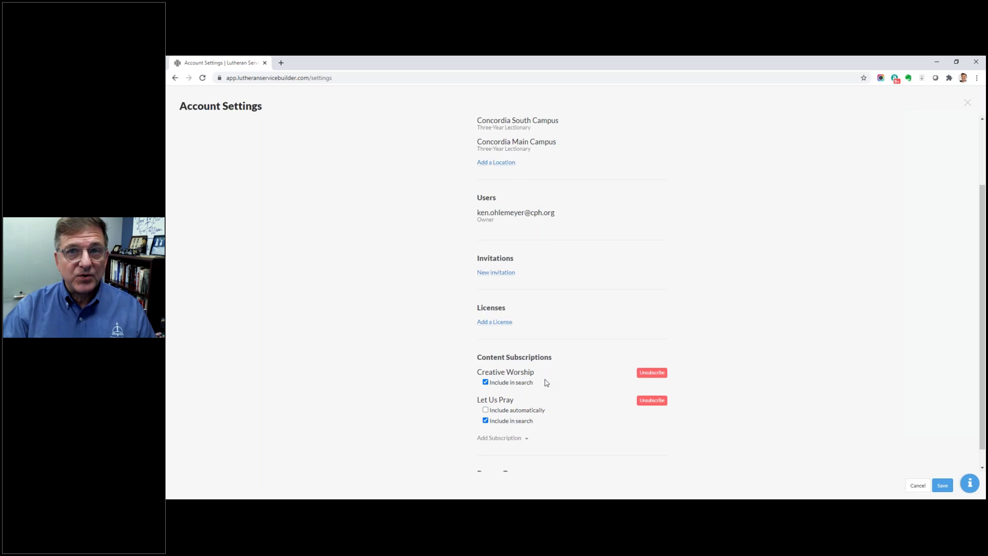
scroll(544, 381, down, 1)
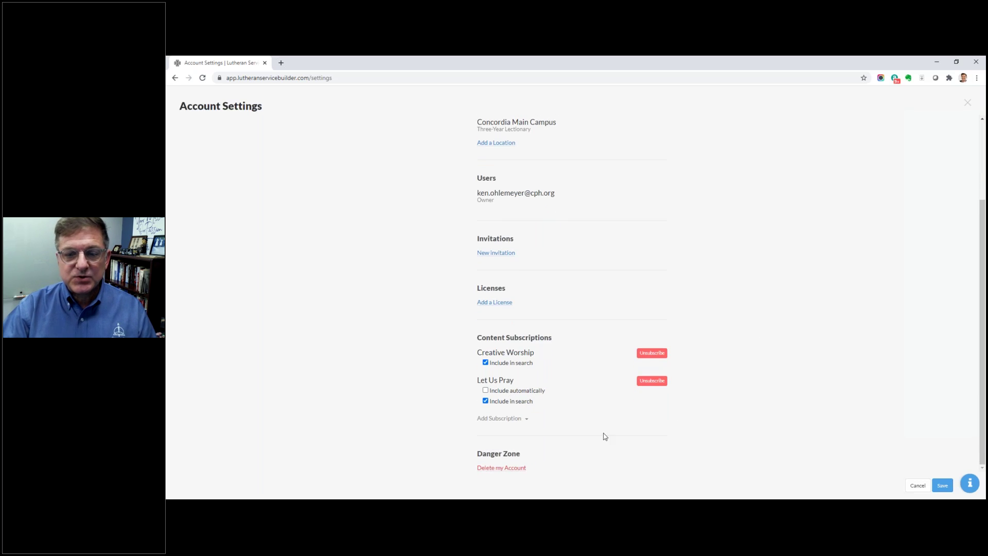
scroll(566, 360, up, 2)
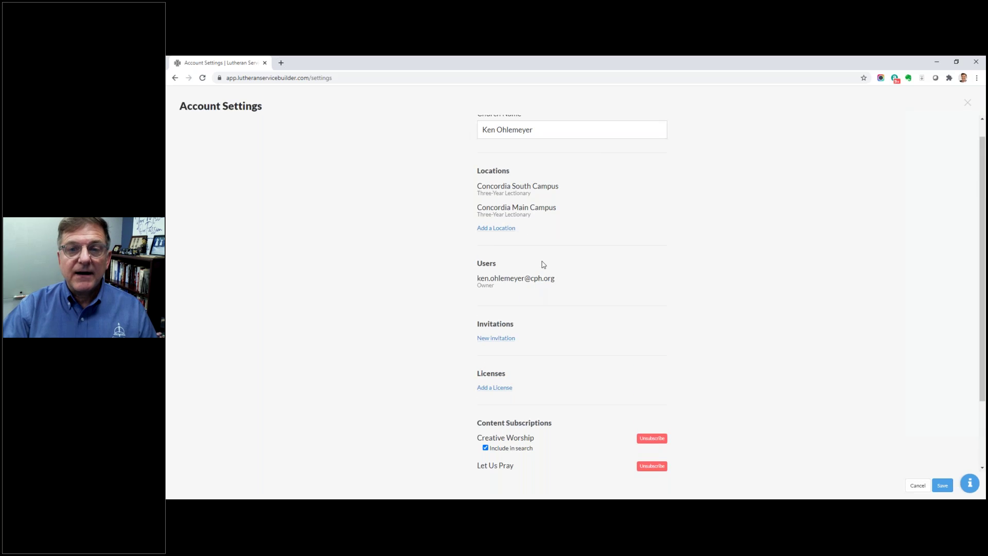
scroll(532, 208, up, 1)
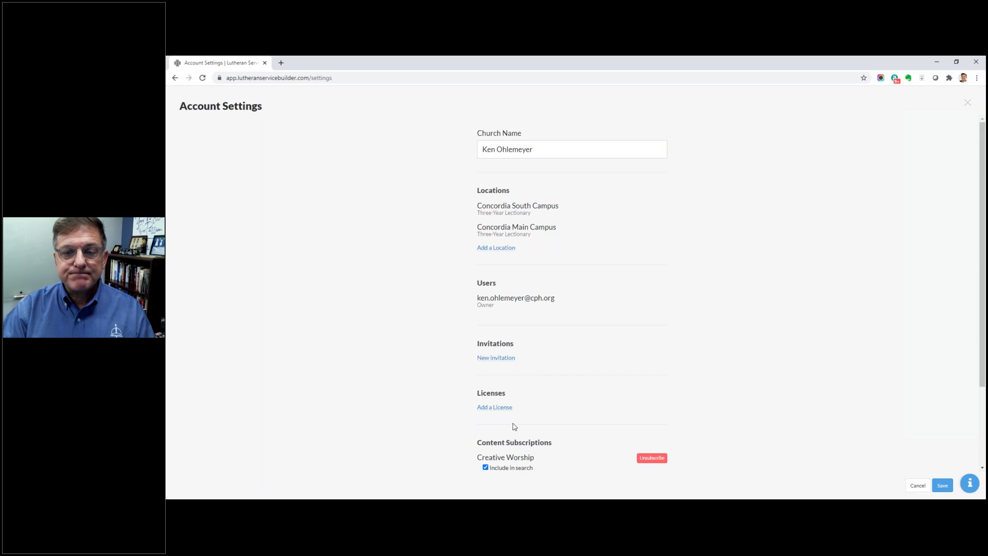
click(967, 106)
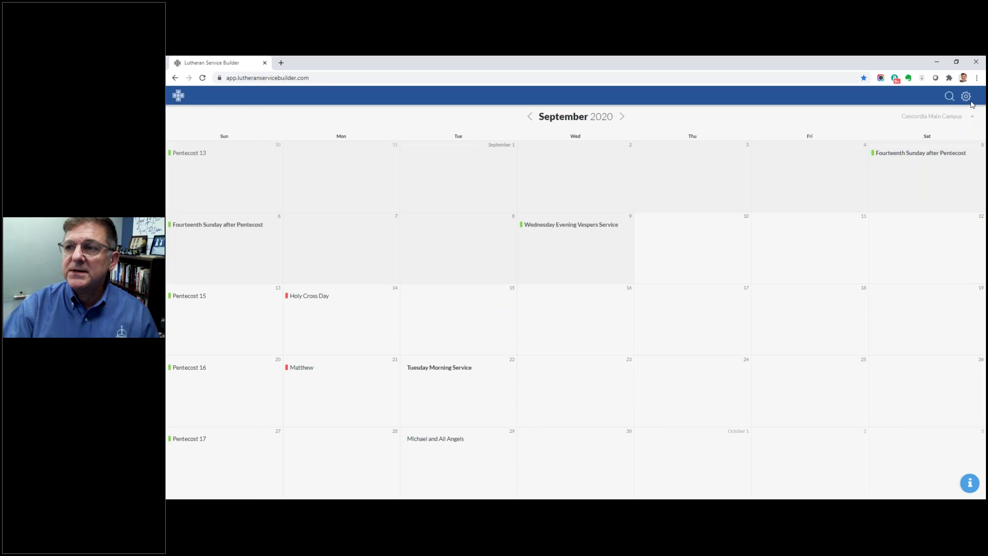
- View the name and email fields in the user preferences and close them without changes
click(967, 98)
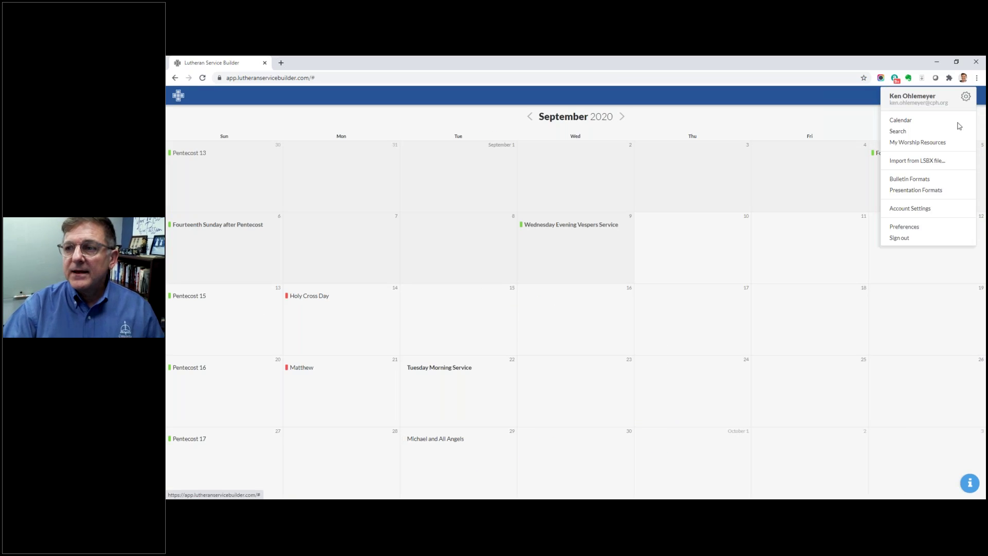
click(917, 231)
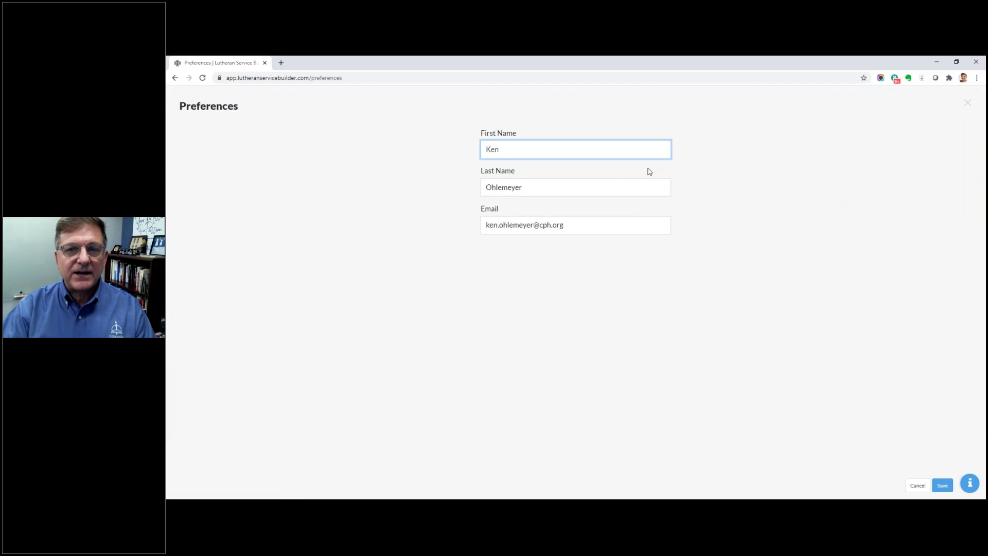
click(968, 102)
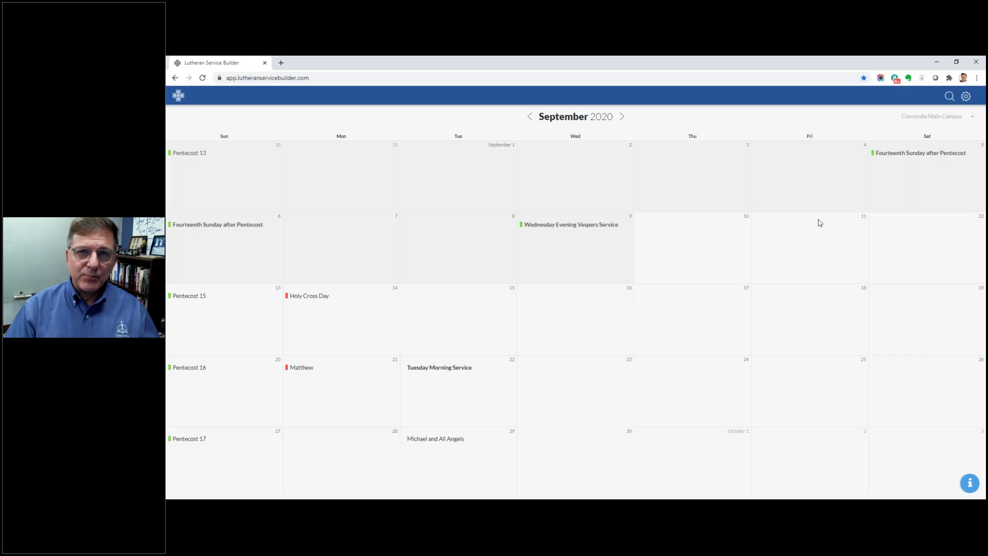
- Open the Default format in the bulletin formats
click(970, 97)
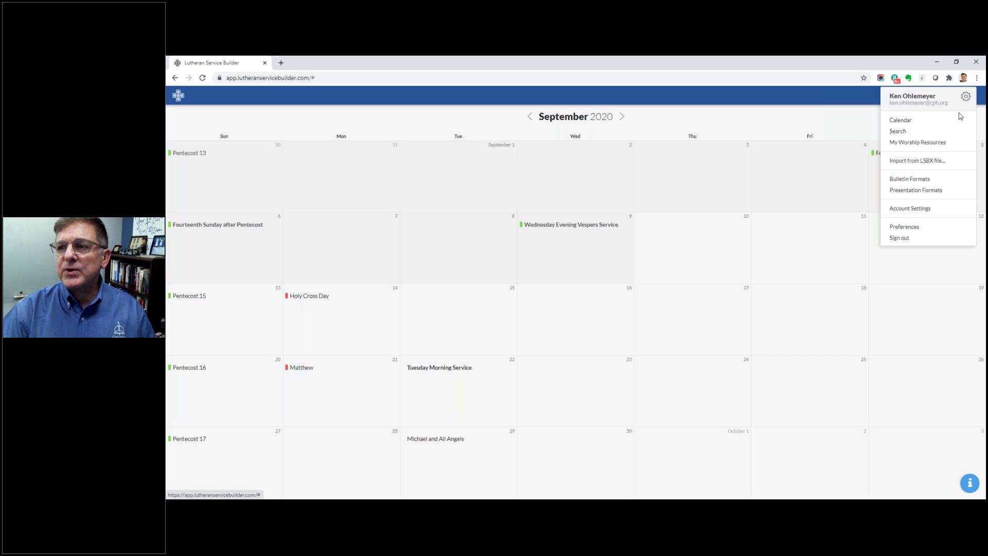
click(919, 180)
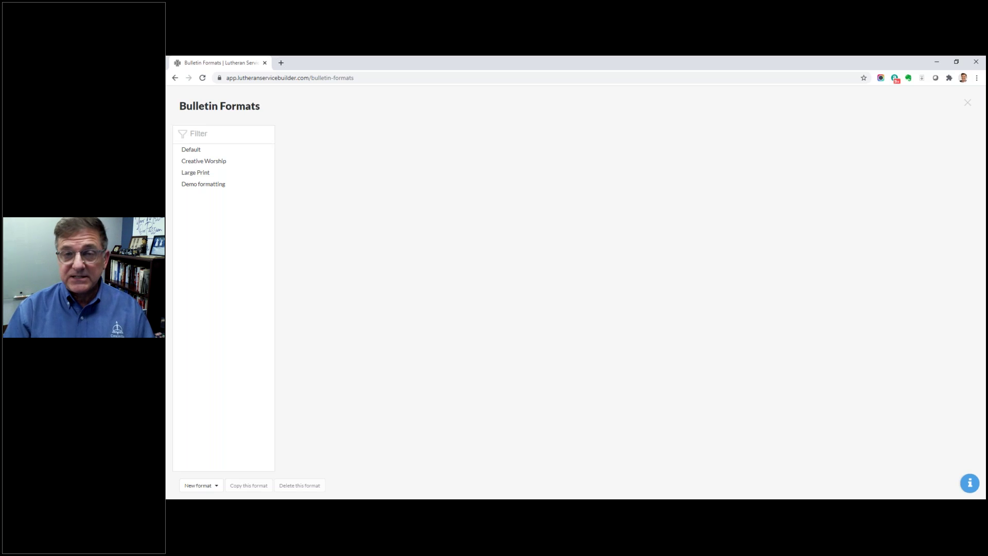
click(200, 153)
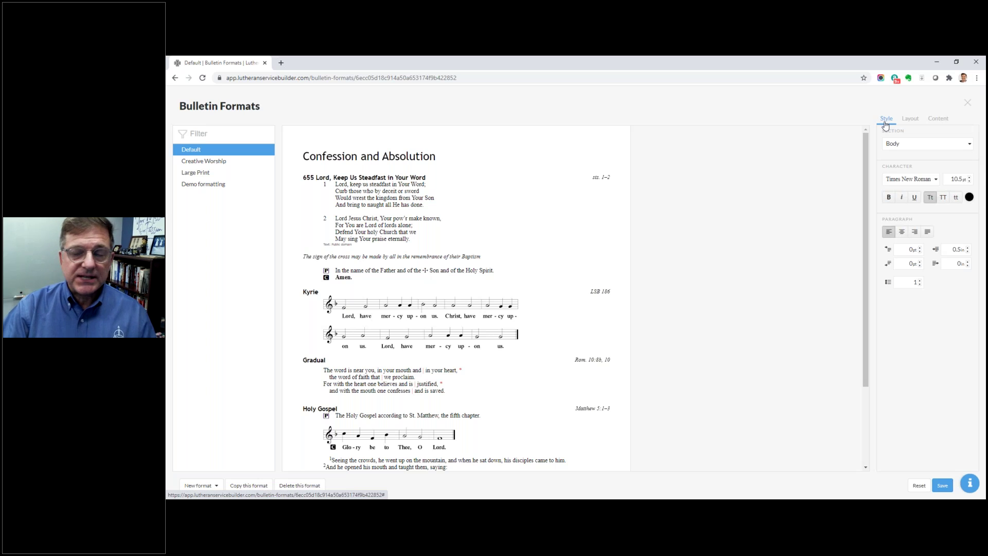
- Review the Default format's style section choices and its layout settings, including the available page sizes, without changing them
click(914, 147)
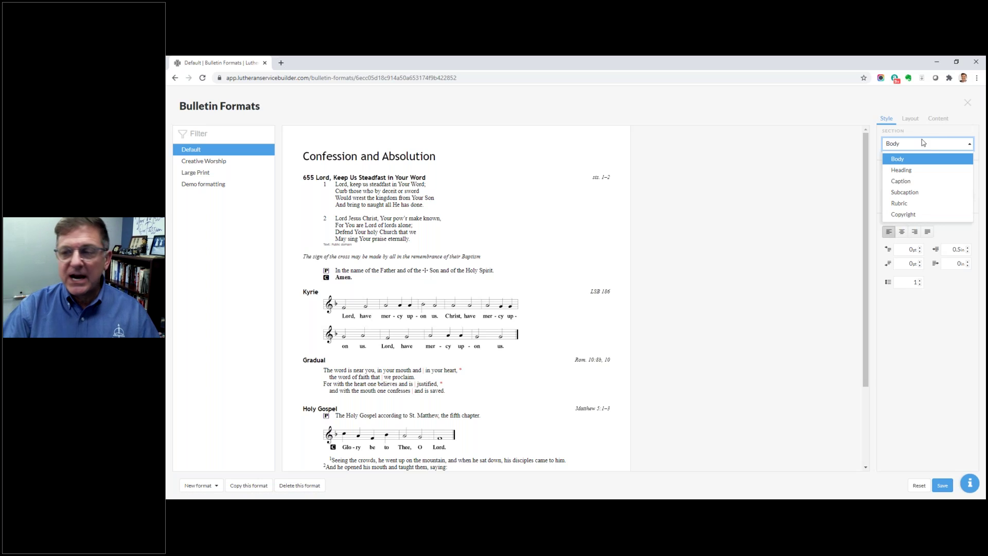
click(908, 126)
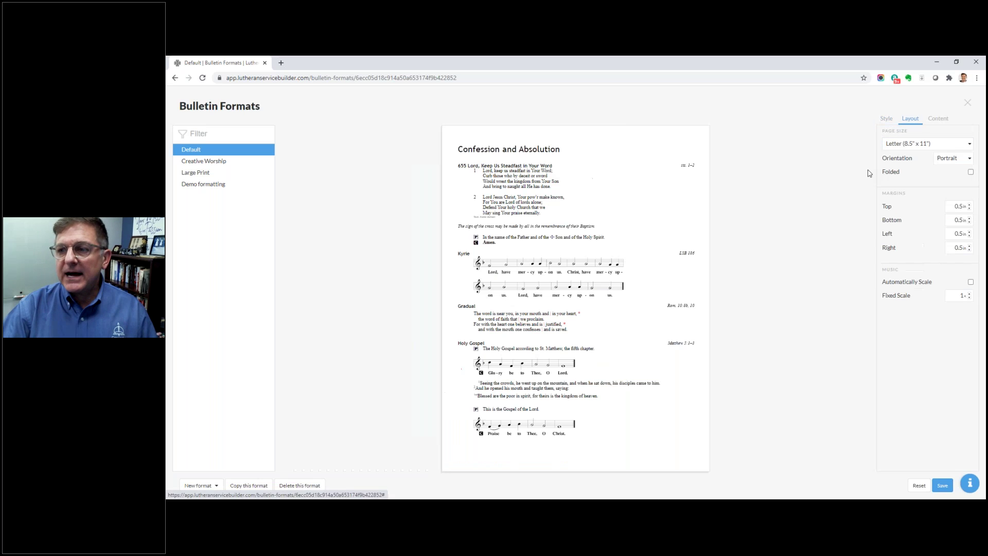
click(886, 119)
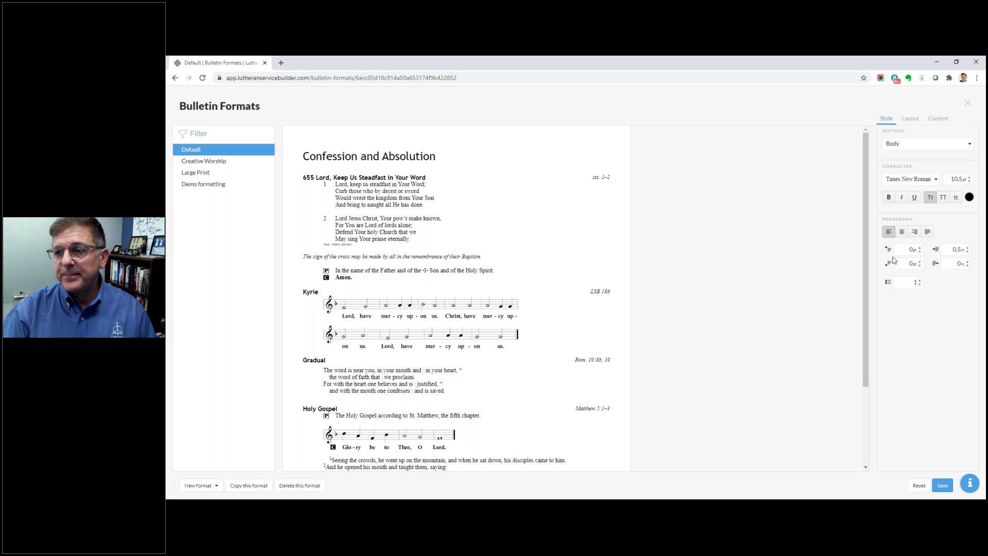
click(912, 117)
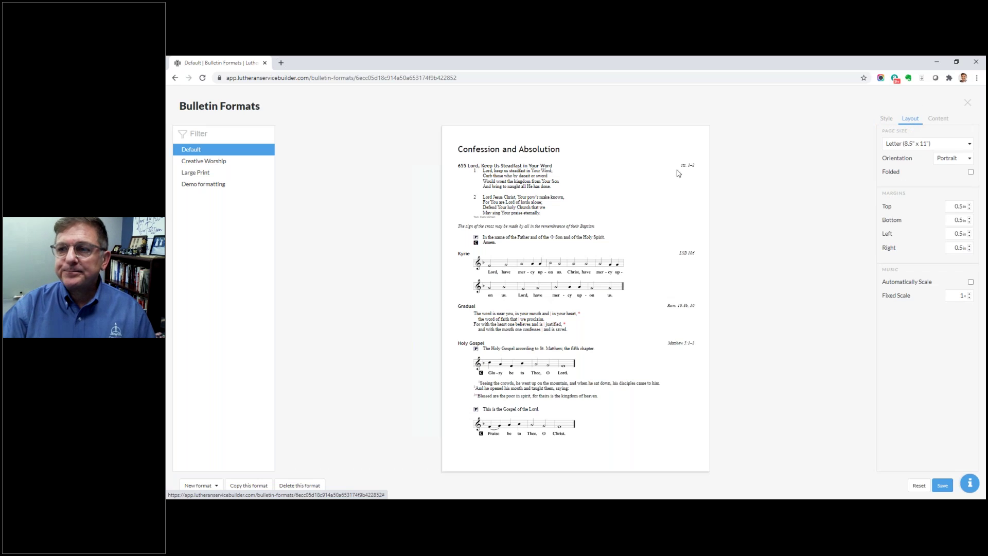
click(923, 144)
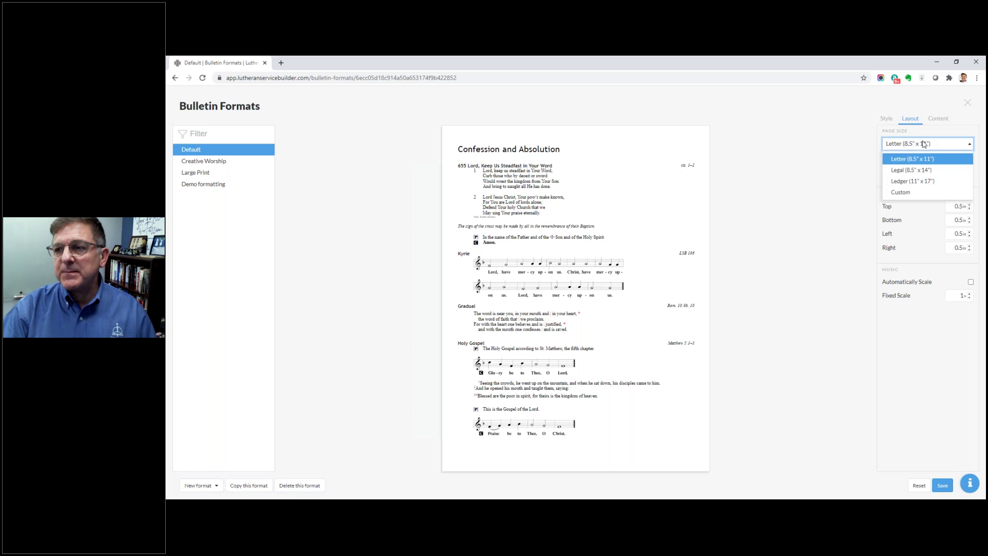
click(924, 144)
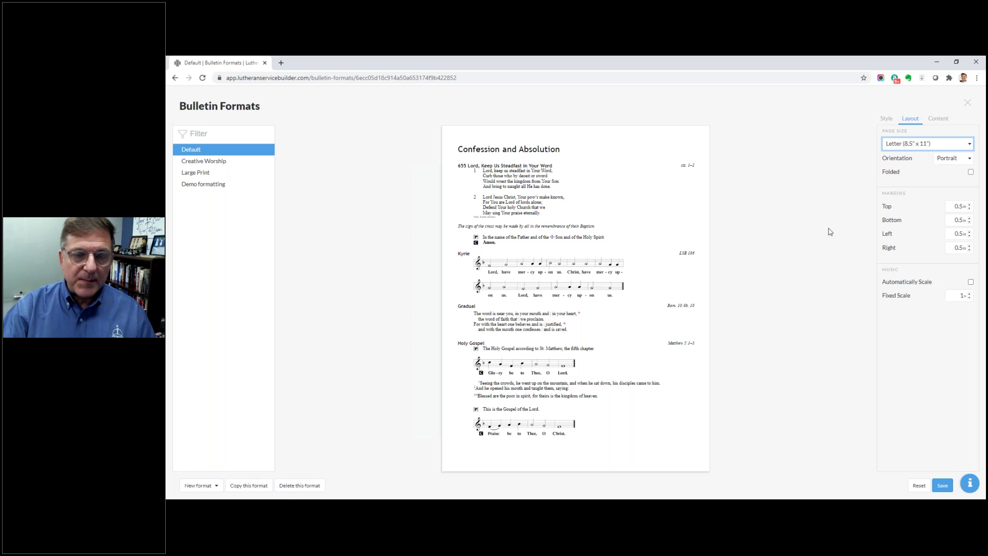
- Preview all hymns with music in the Default format's content settings, switch them back to text, and close the bulletin formats
click(936, 119)
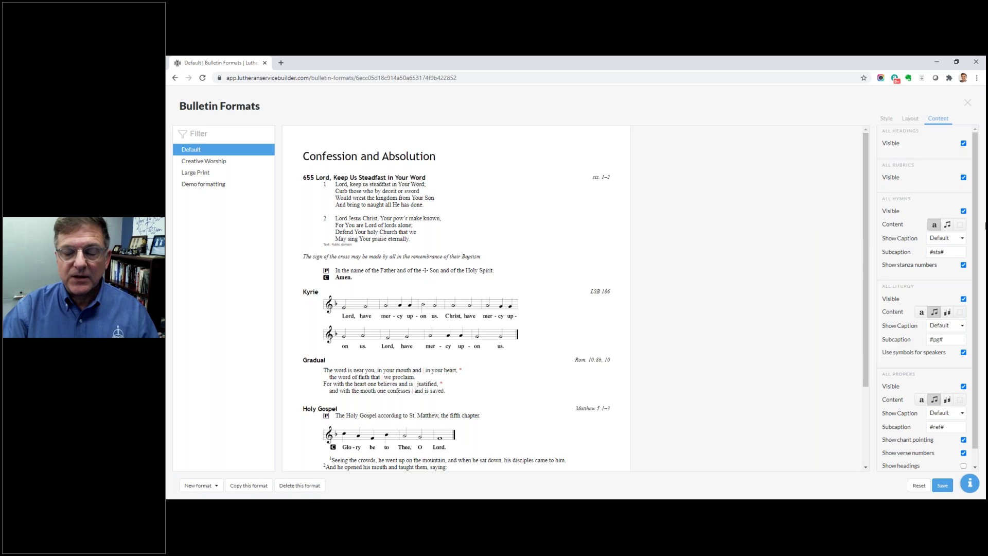
click(949, 226)
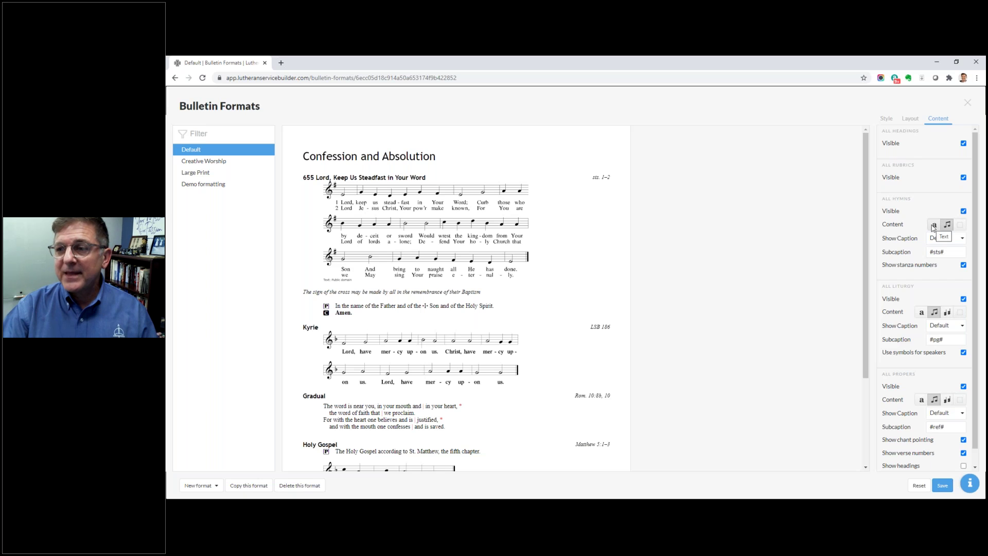
click(933, 226)
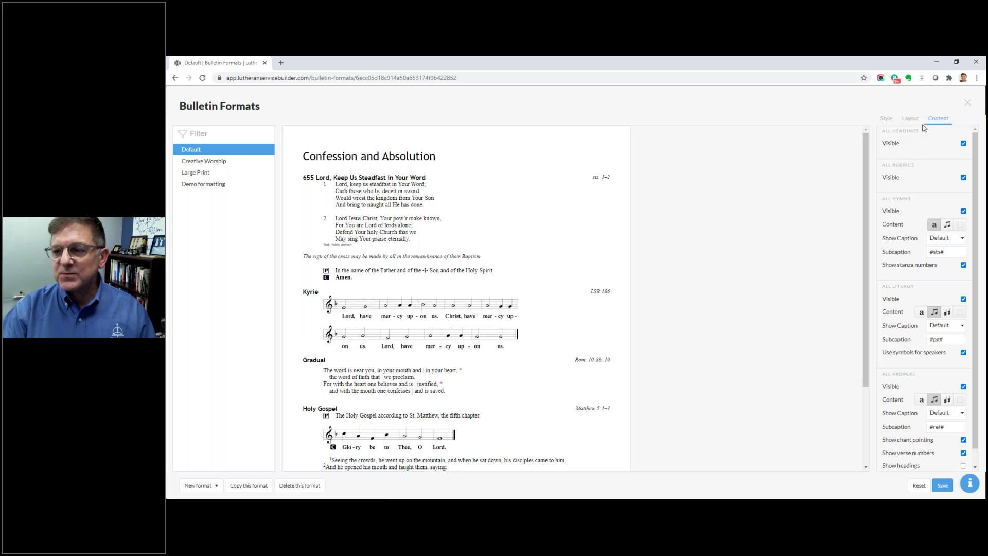
click(968, 101)
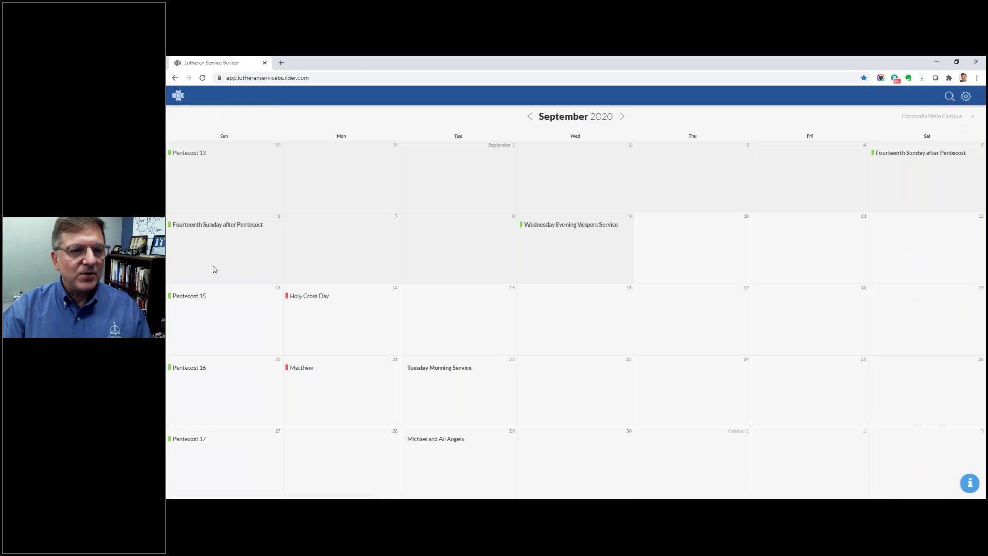
- Reopen the bulletin formats, preview Creative Worship, Large Print and Demo formatting, and close them without changes
click(965, 97)
click(910, 179)
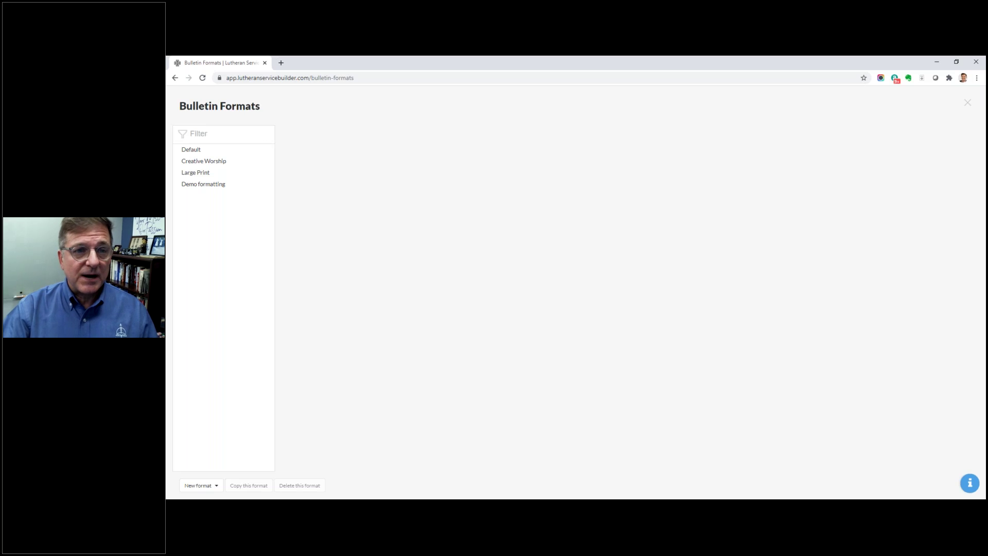
click(220, 166)
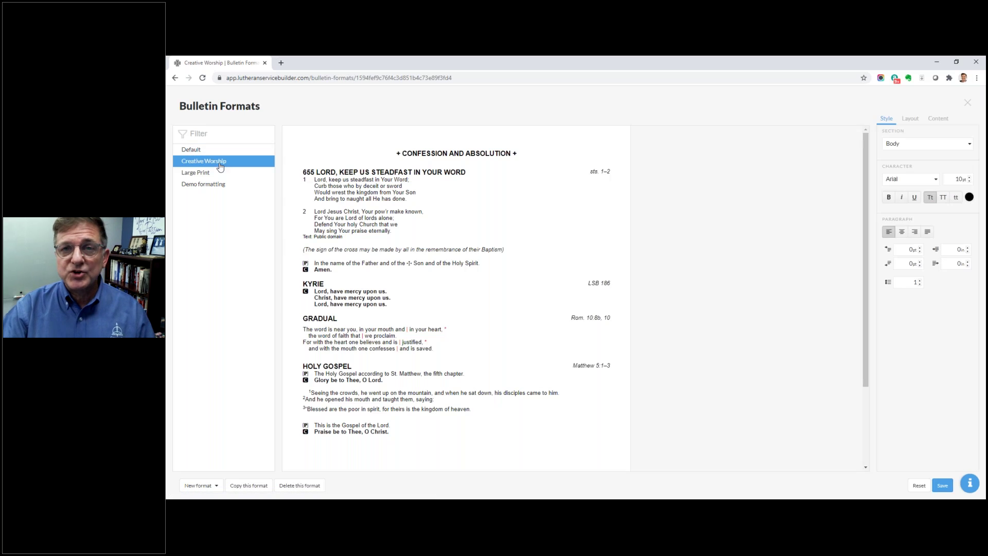
click(193, 177)
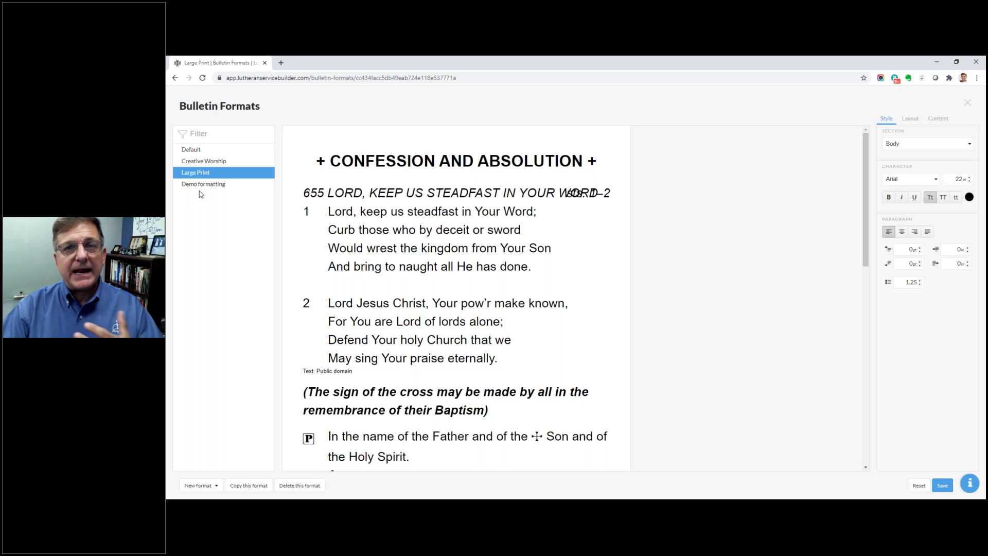
click(204, 187)
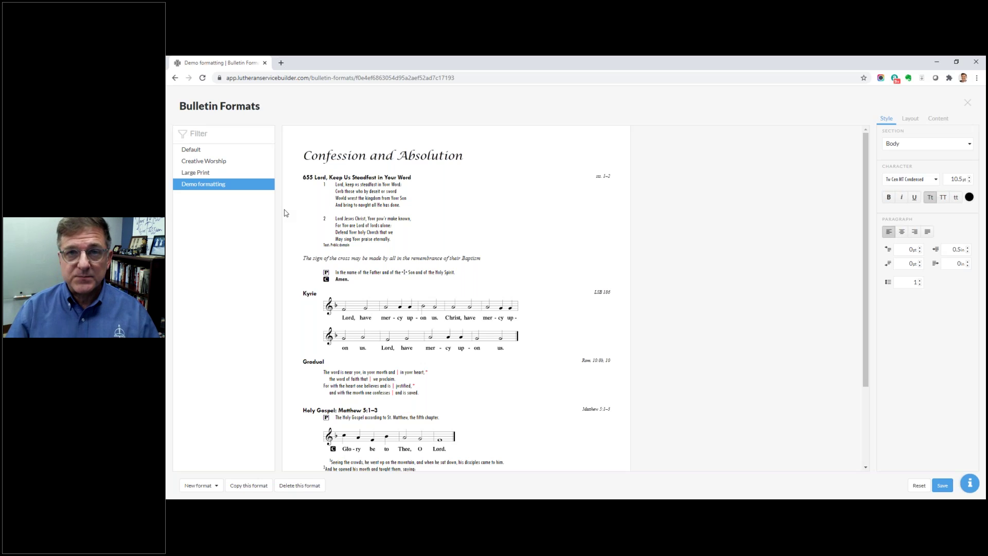
click(967, 103)
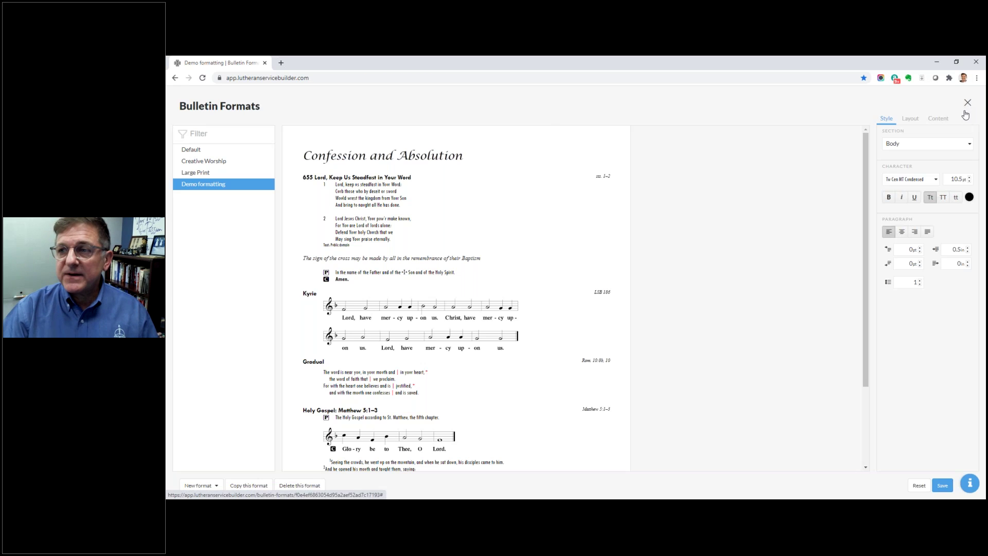
- Review the style, layout and content settings of the Basic presentation format, and return to the calendar
click(966, 96)
click(901, 198)
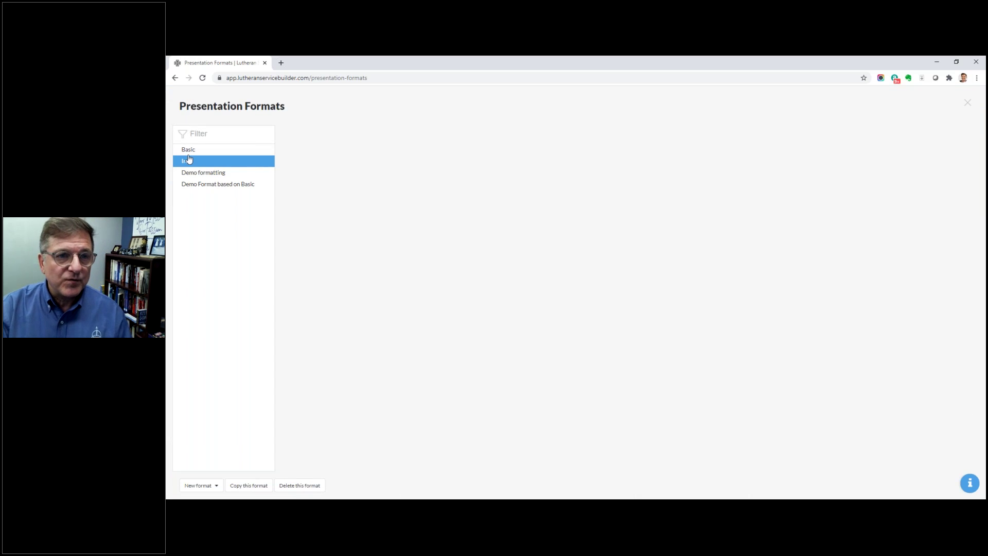
click(231, 147)
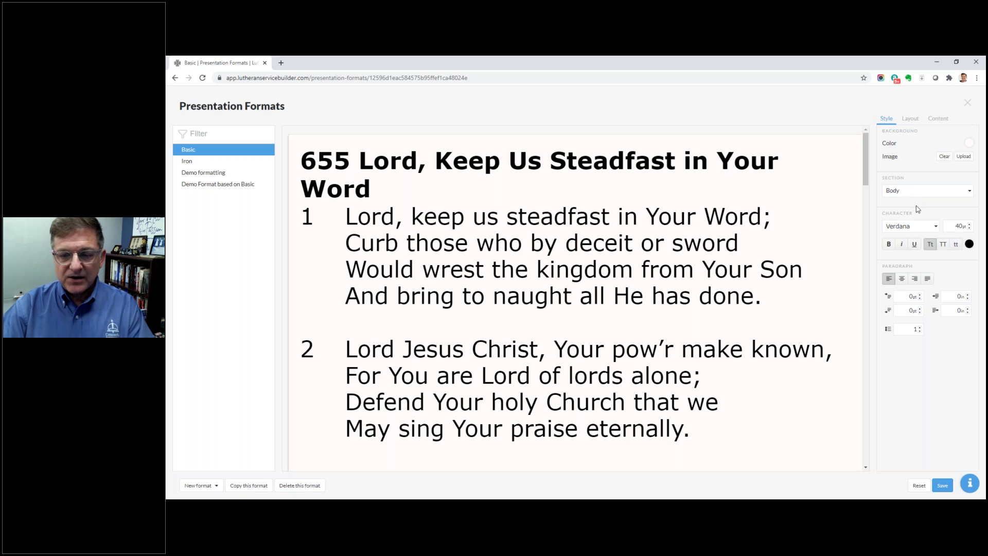
click(912, 119)
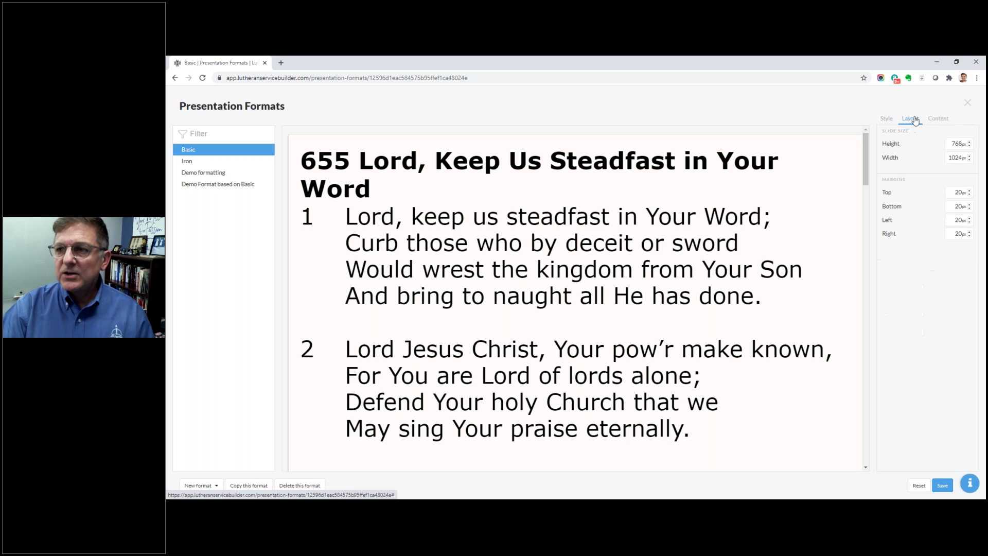
click(942, 123)
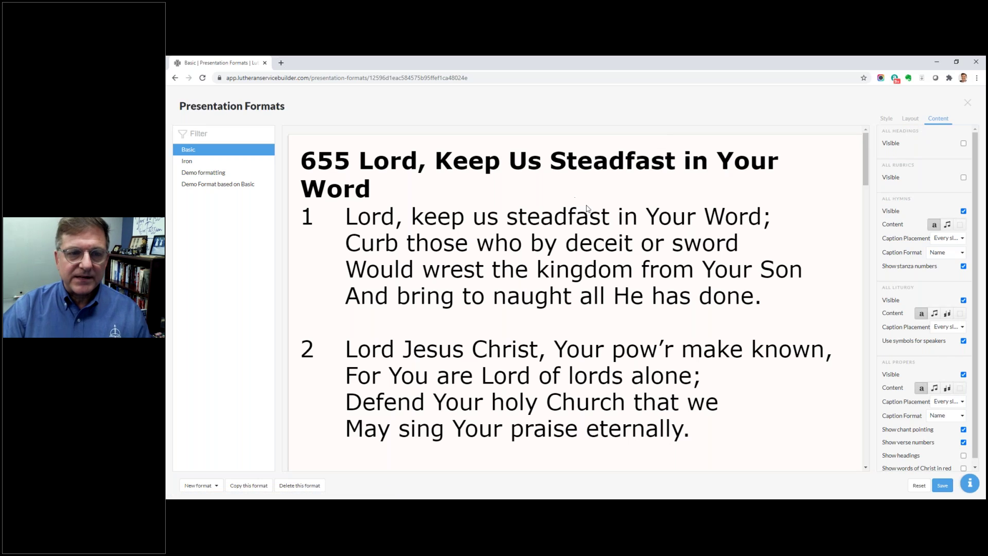
click(886, 120)
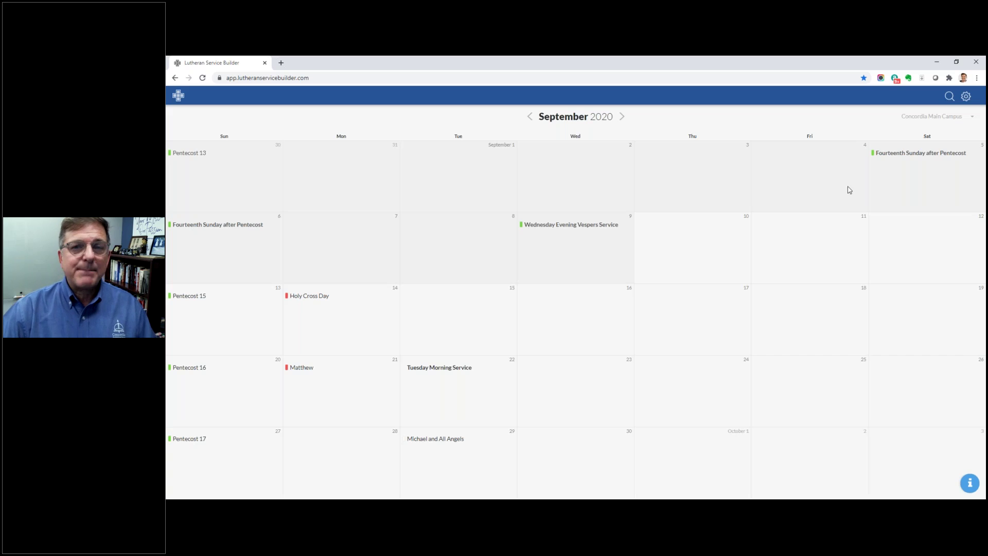
- Browse the calendar back to July 2020 and ahead to November 2020, return to September, and view the campus location choices
click(531, 118)
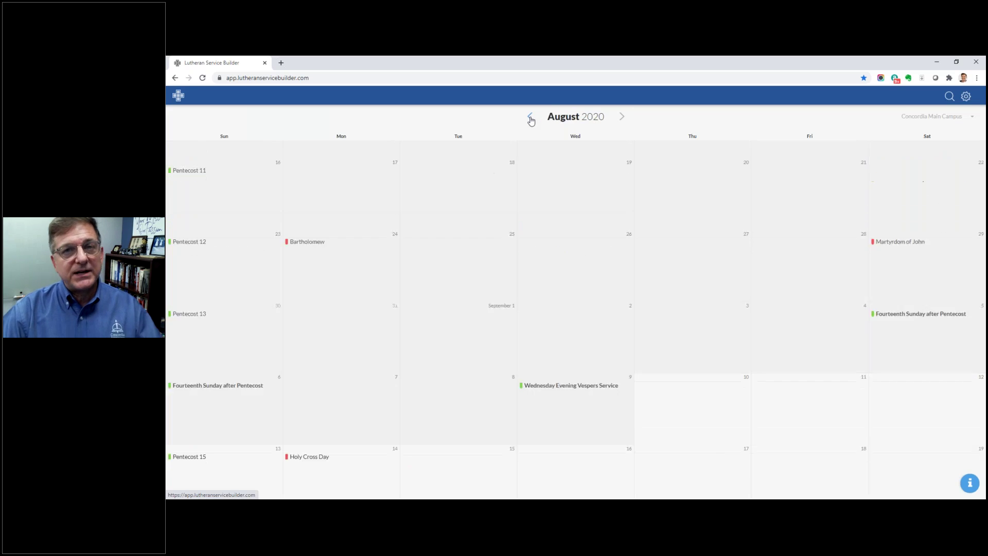
click(531, 119)
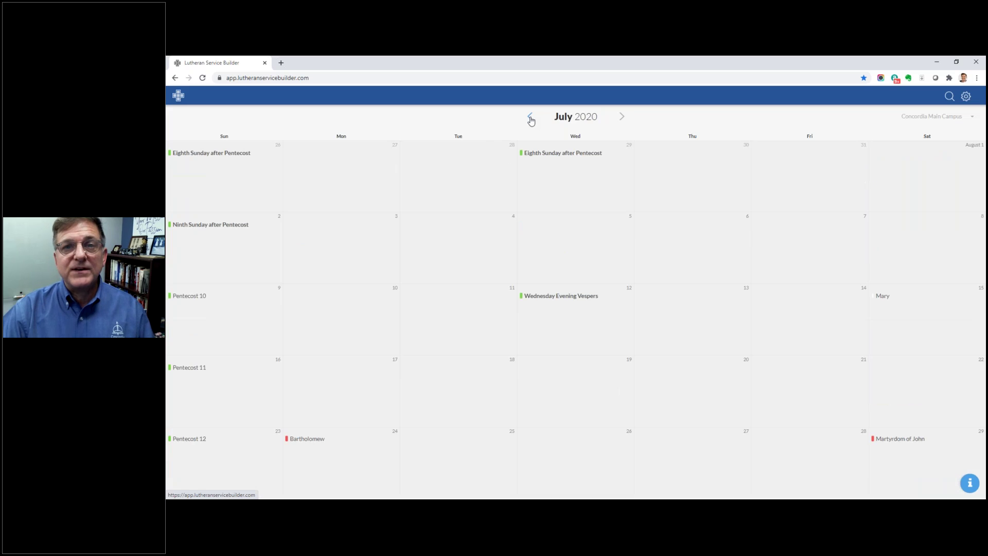
click(622, 118)
click(622, 117)
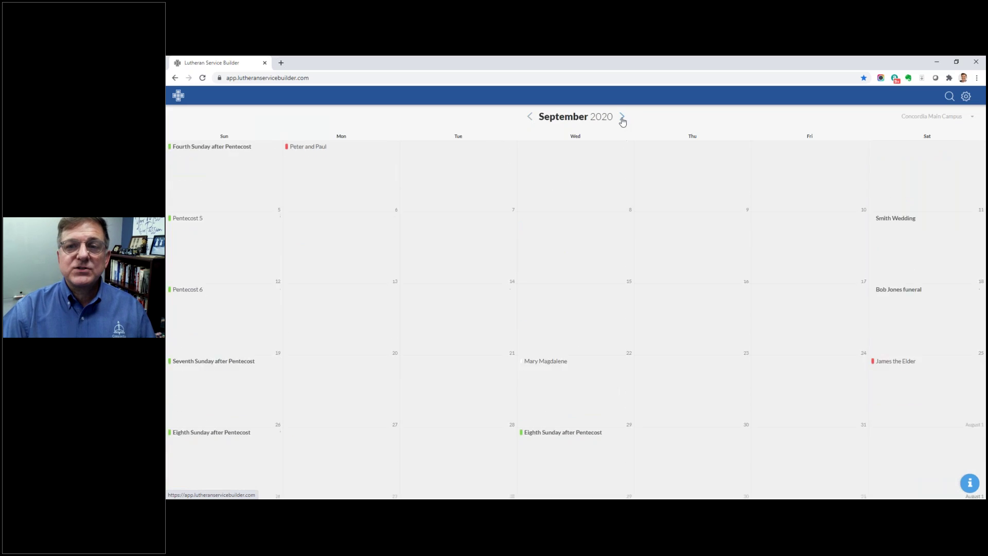
click(622, 118)
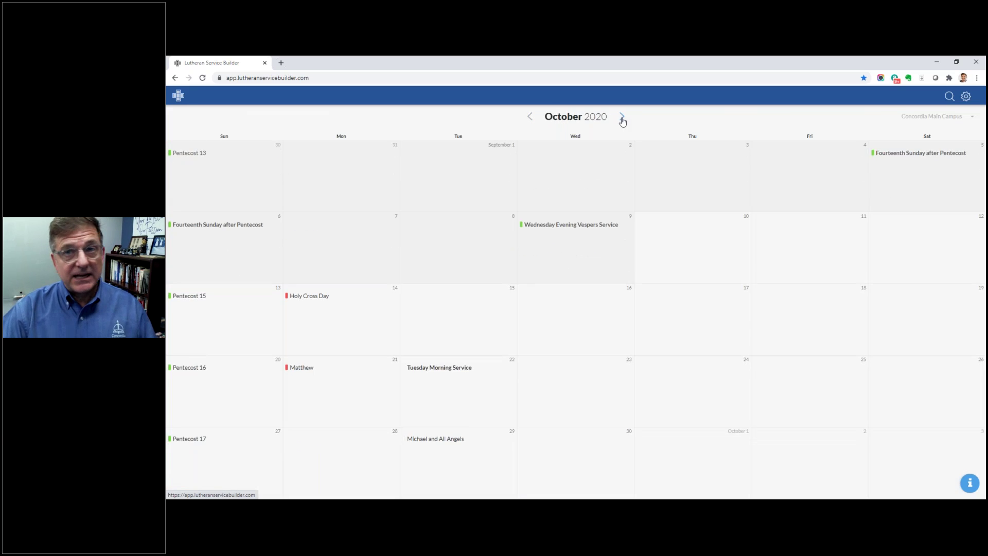
click(623, 118)
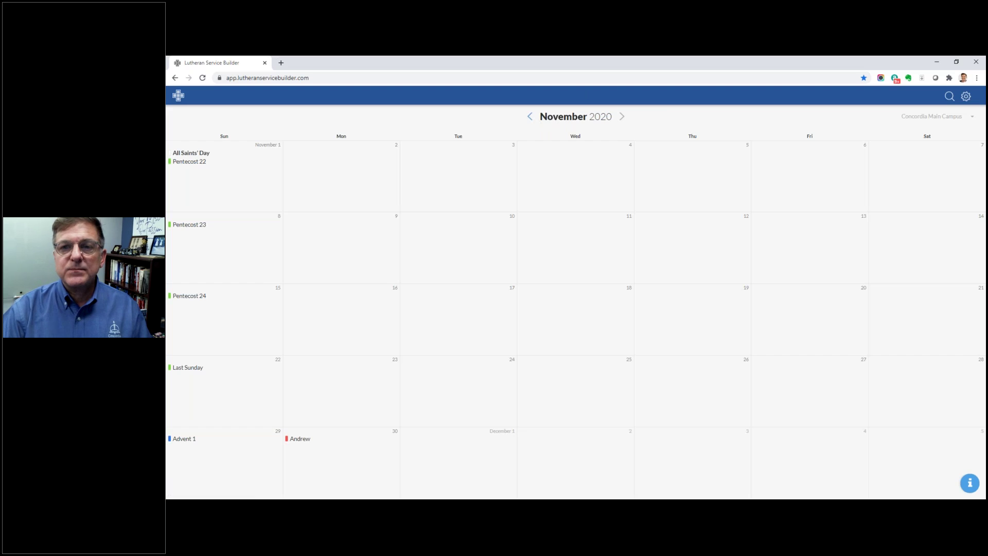
click(529, 118)
click(529, 118)
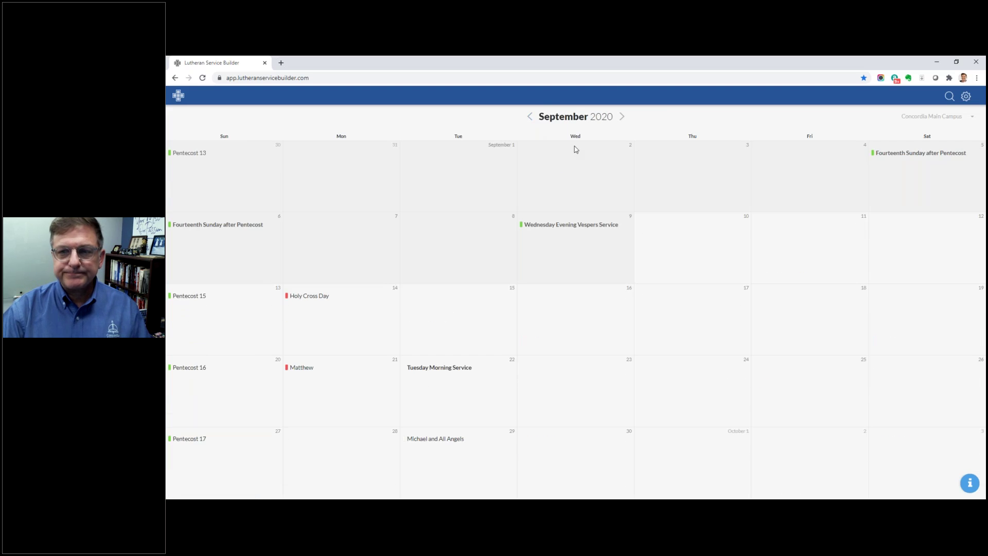
click(973, 119)
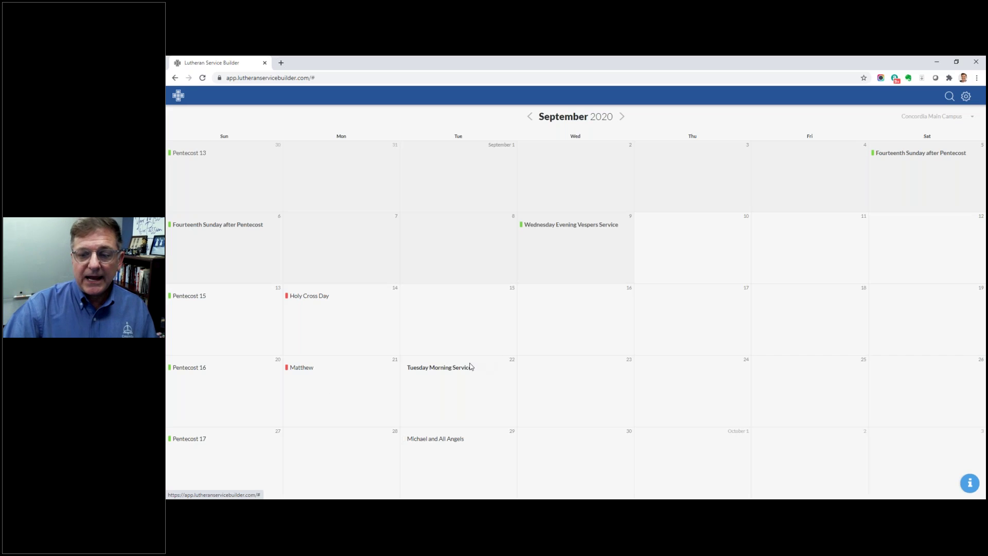
- Read through the readings and propers for Matthew on September 21, 2020, and return to the calendar
click(297, 368)
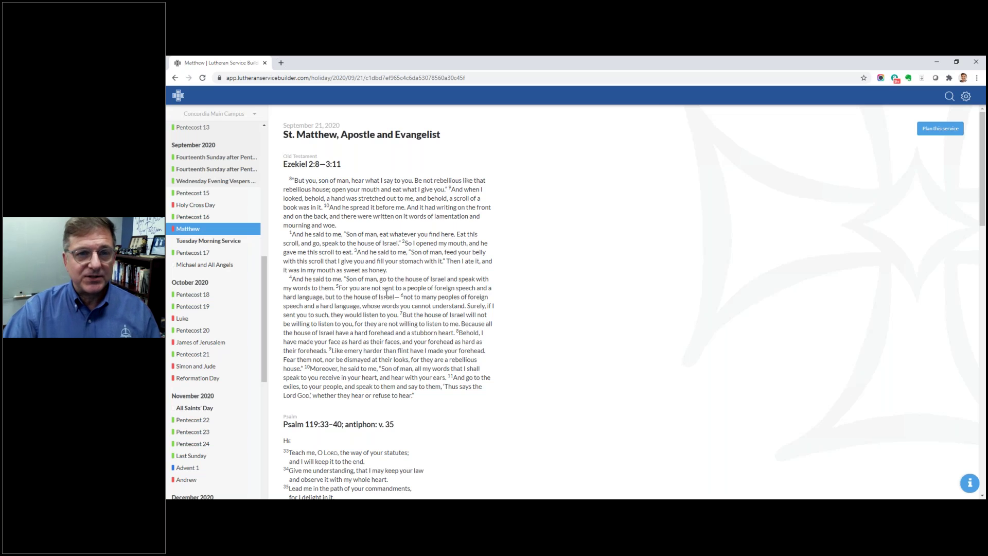
scroll(387, 293, down, 3)
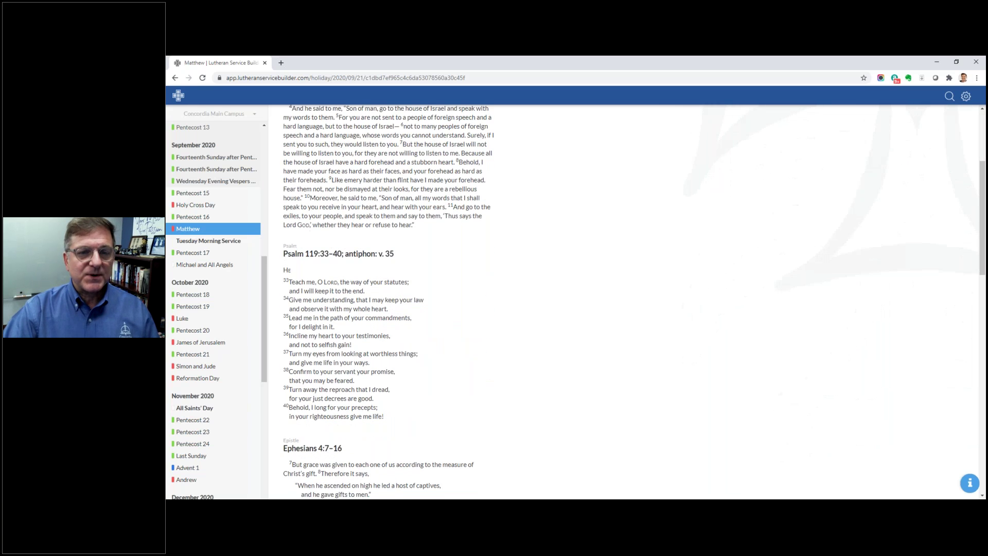
scroll(389, 301, down, 6)
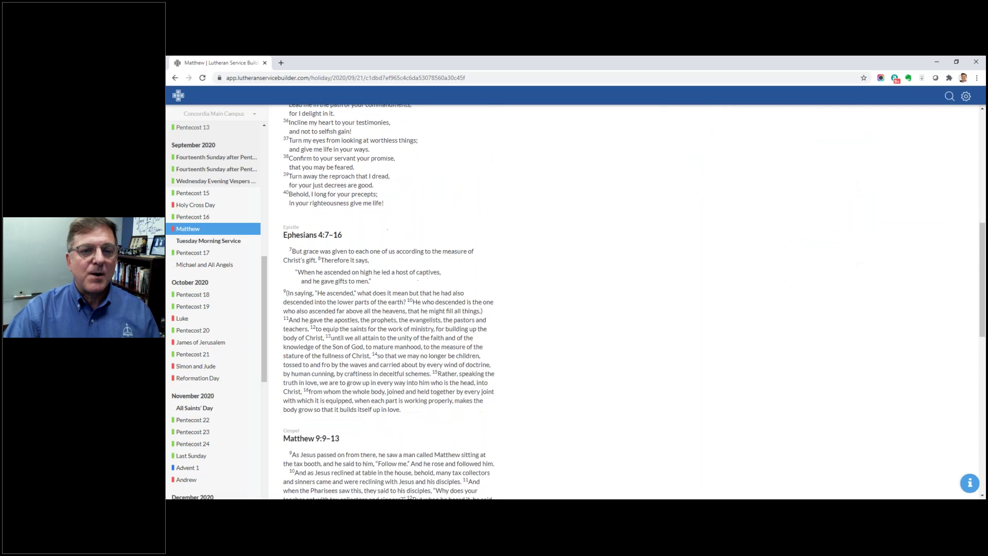
scroll(388, 301, down, 5)
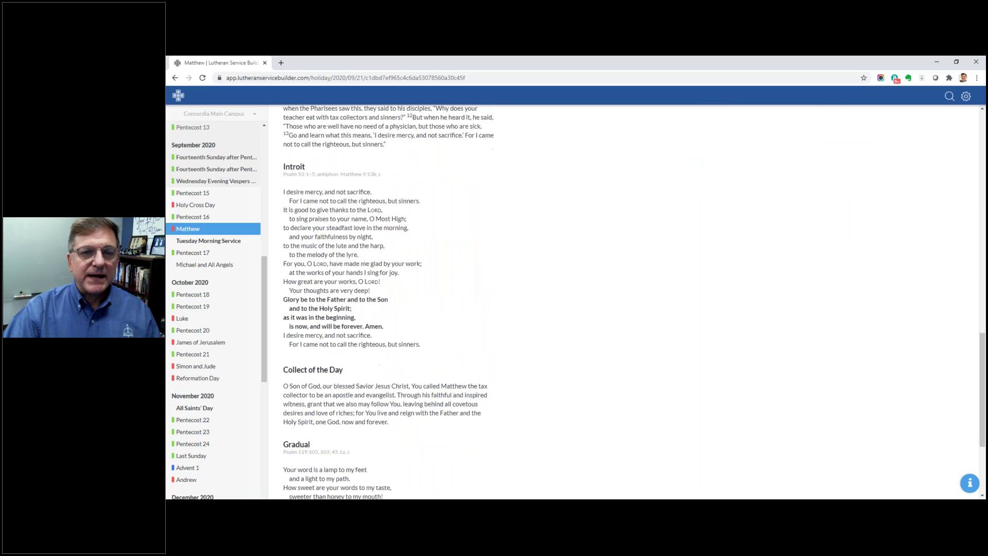
scroll(388, 302, down, 3)
scroll(389, 301, down, 1)
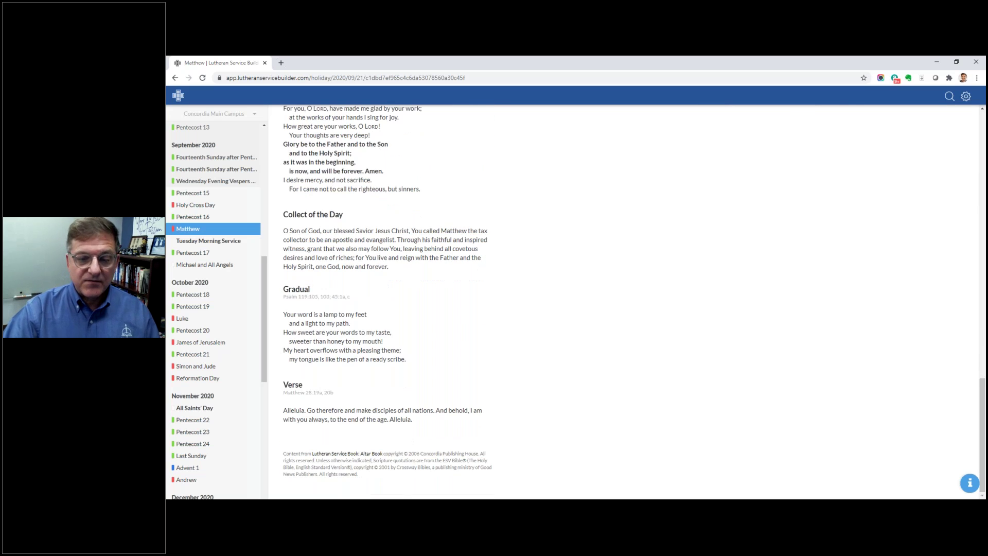
scroll(389, 301, up, 20)
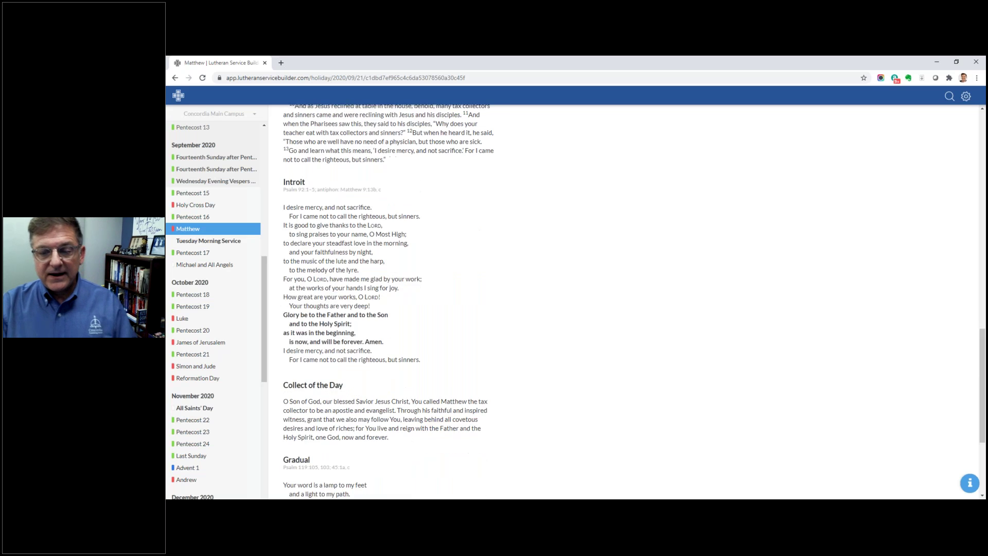
scroll(389, 301, up, 6)
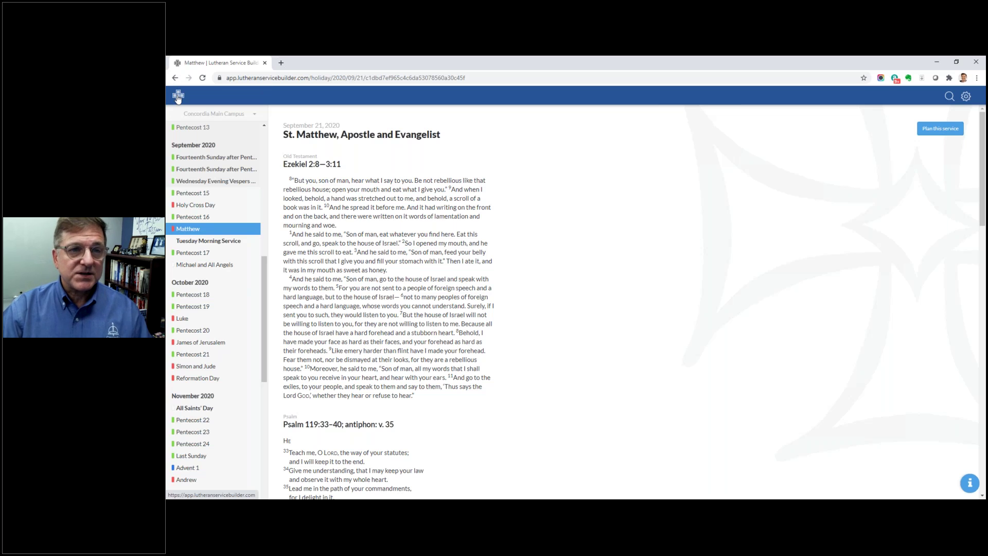
click(178, 96)
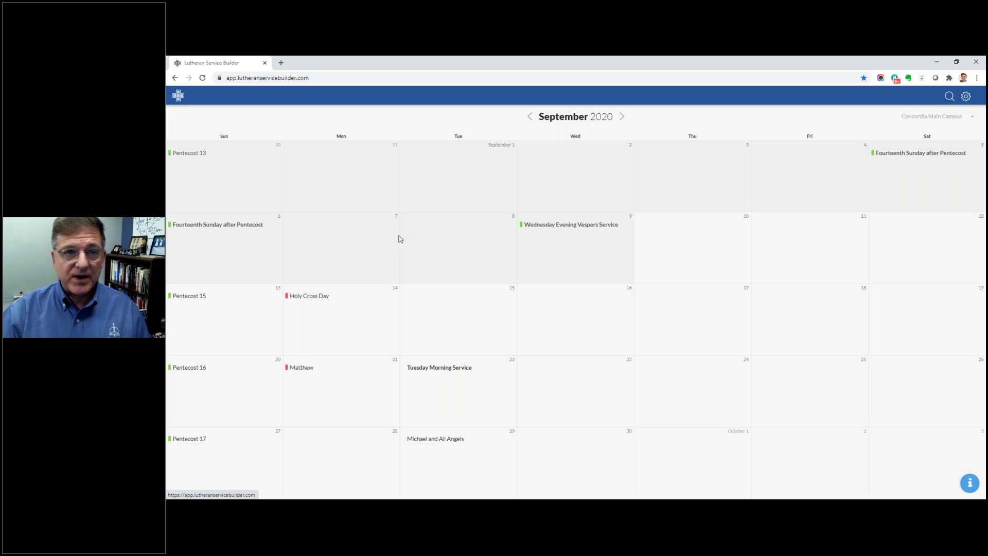
- Review the propers and service summary of the Ninth Sunday after Pentecost on August 2, 2020, and return to the September calendar
click(530, 118)
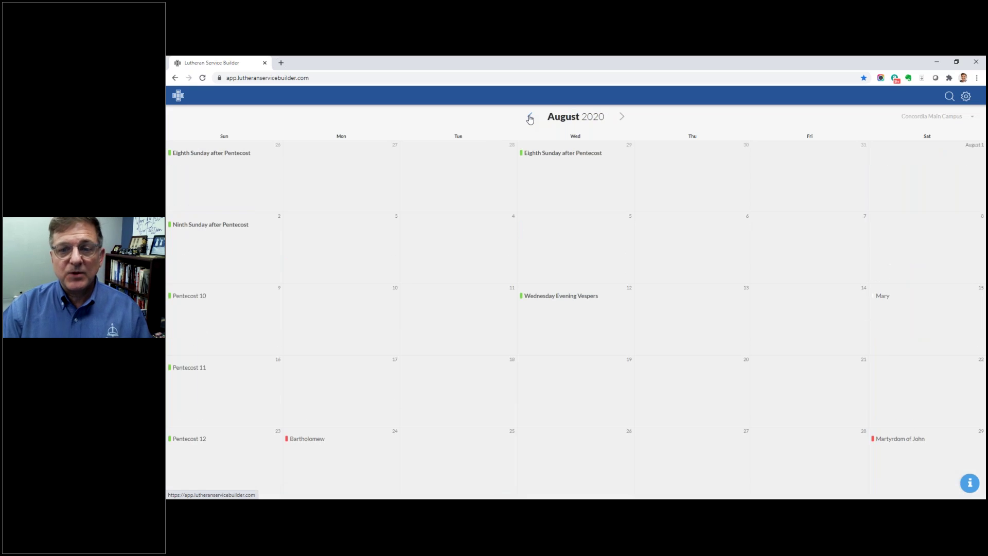
click(204, 229)
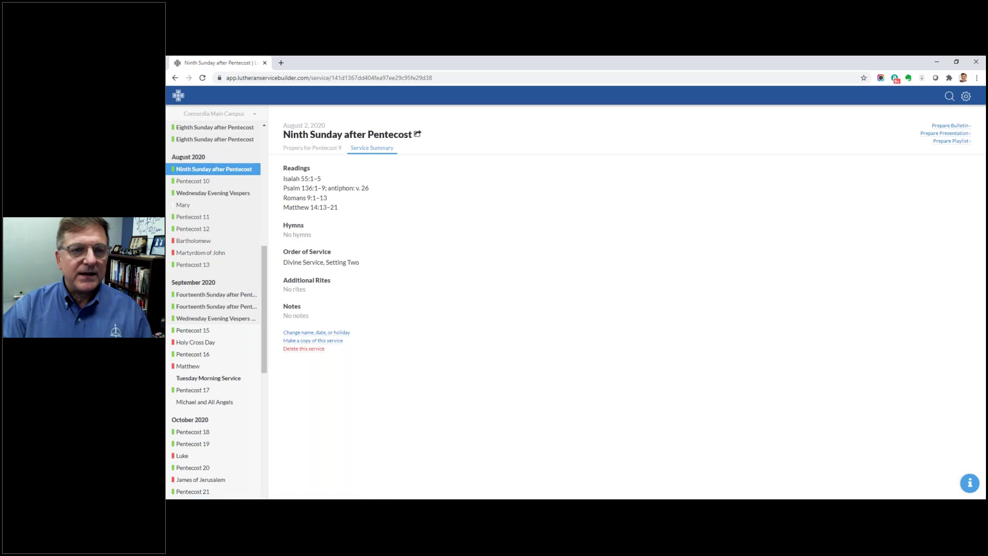
click(322, 150)
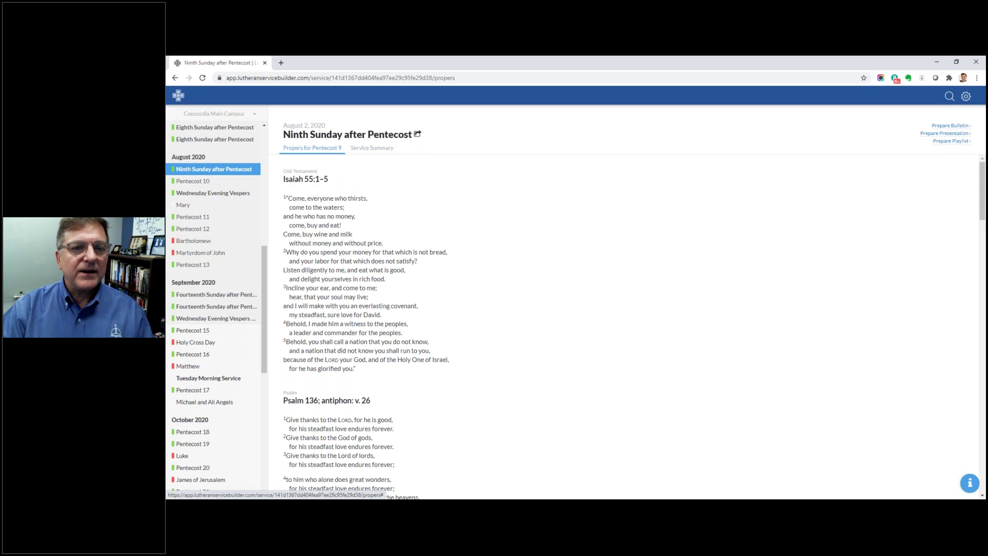
click(365, 149)
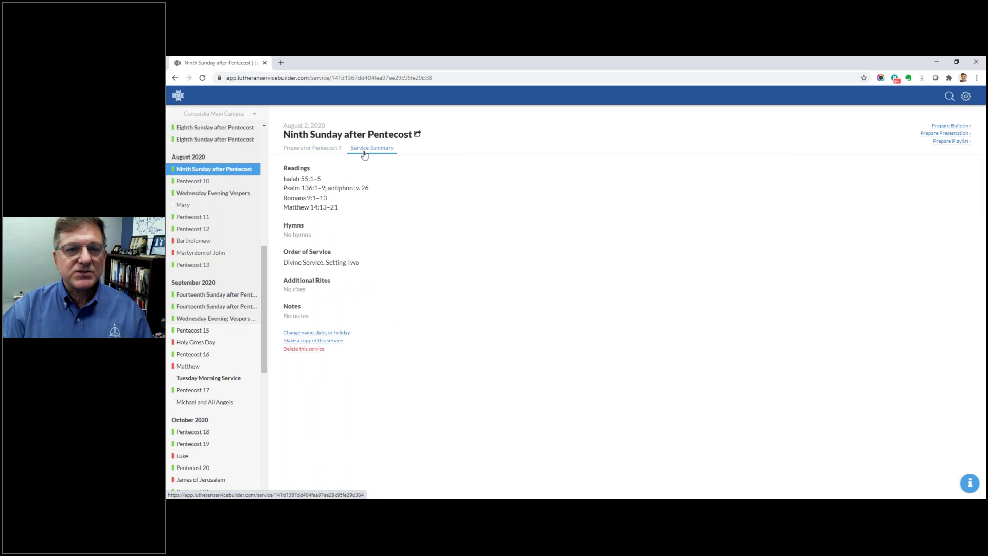
double_click(295, 198)
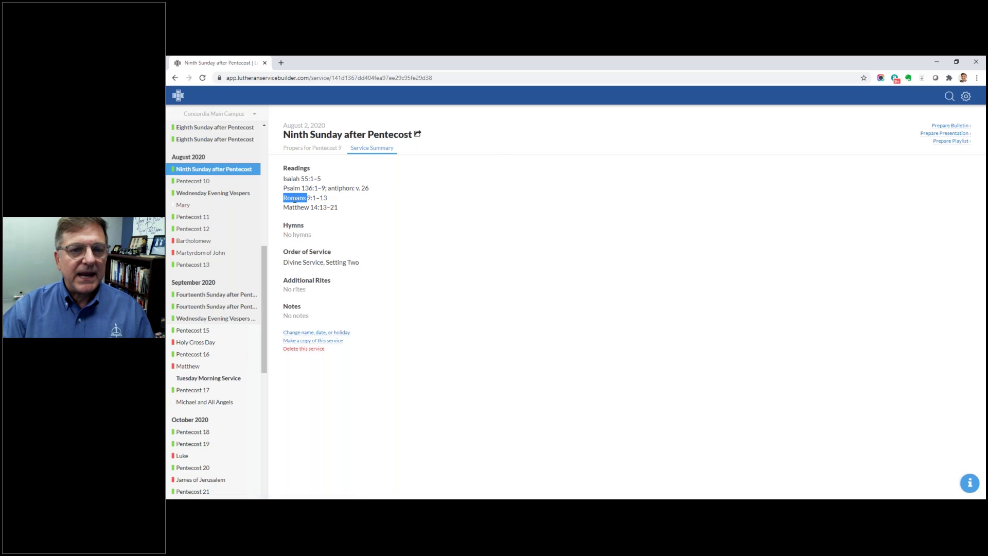
click(380, 219)
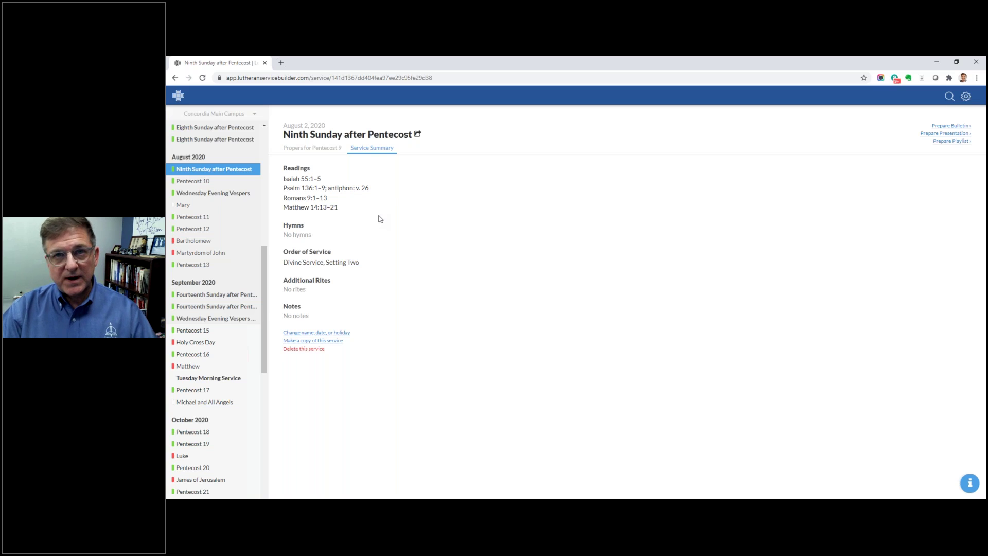
click(180, 96)
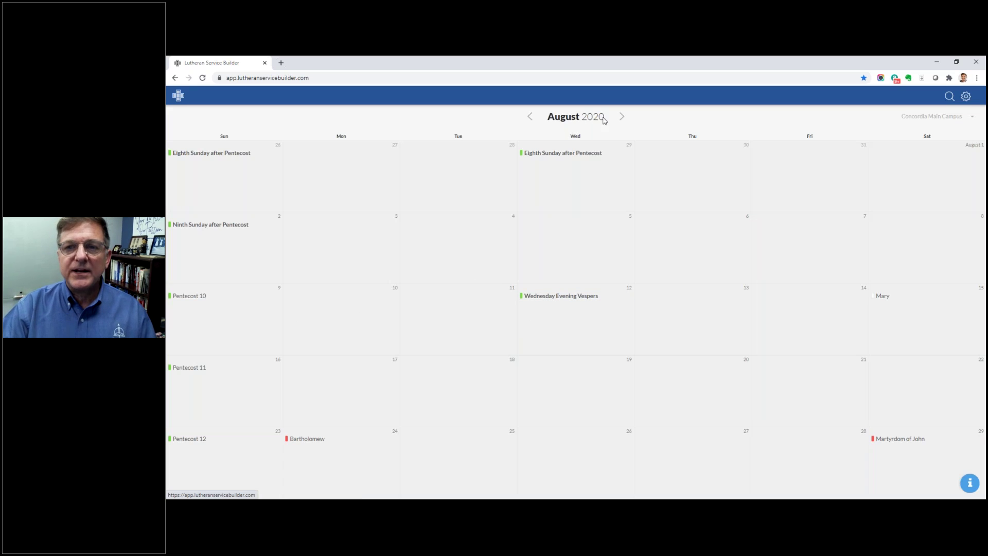
click(623, 116)
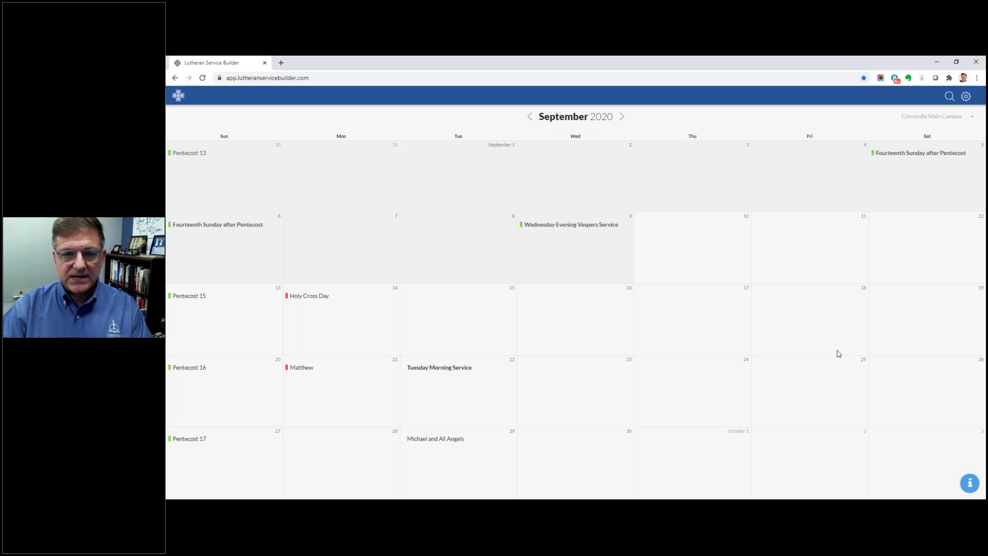
- Create a new service on September 12, 2020, named Wedding with the Wedding holiday, and return to the calendar
click(946, 240)
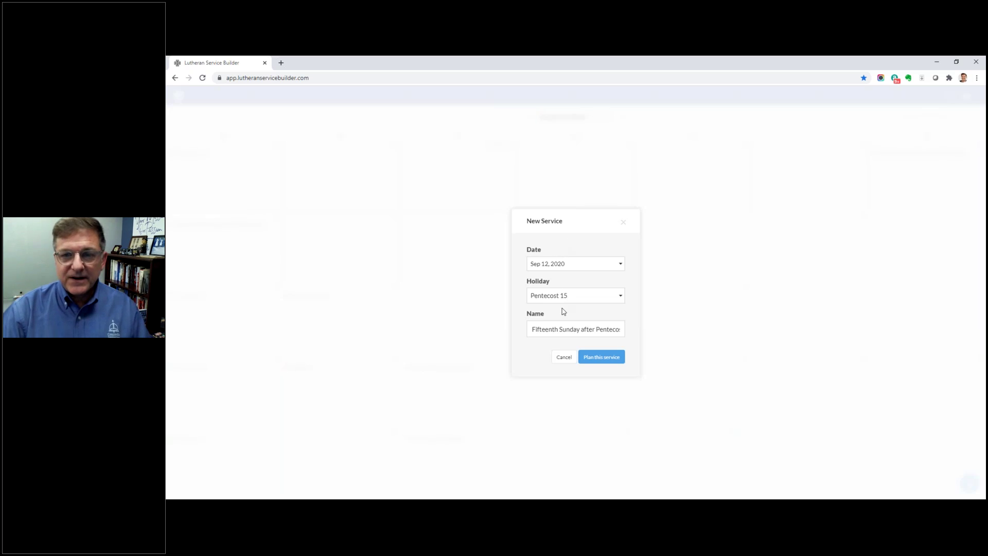
drag(539, 327, 621, 333)
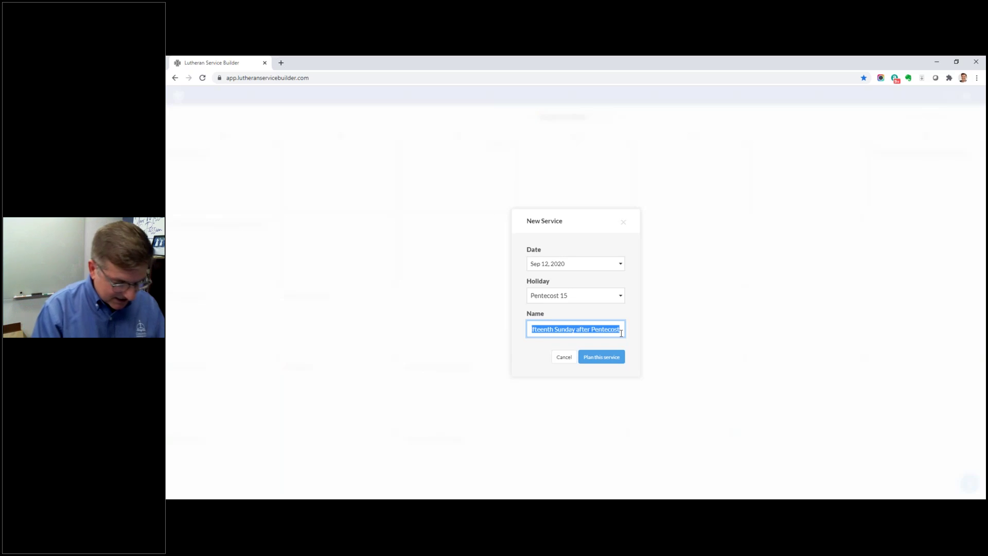
text(Wedding)
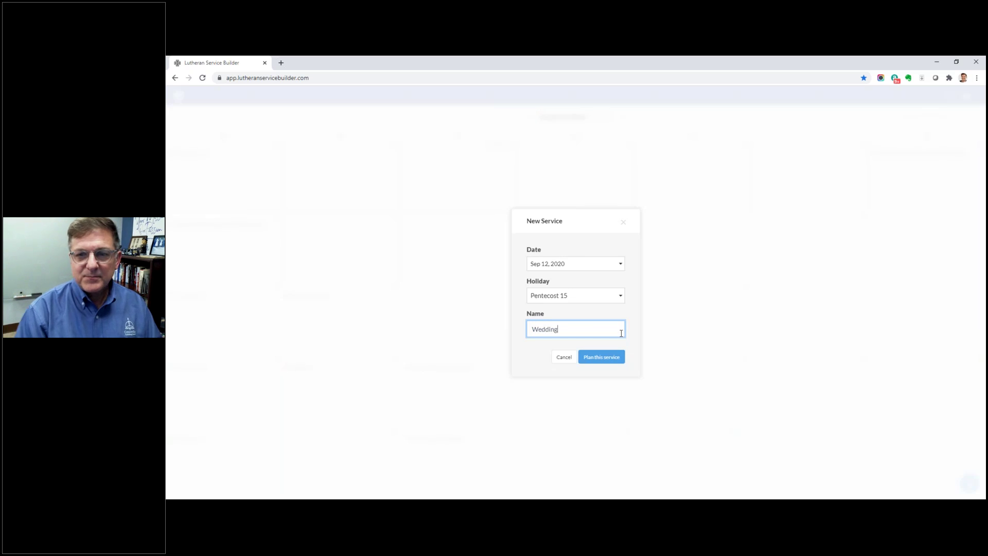
click(621, 298)
drag(623, 332, 624, 378)
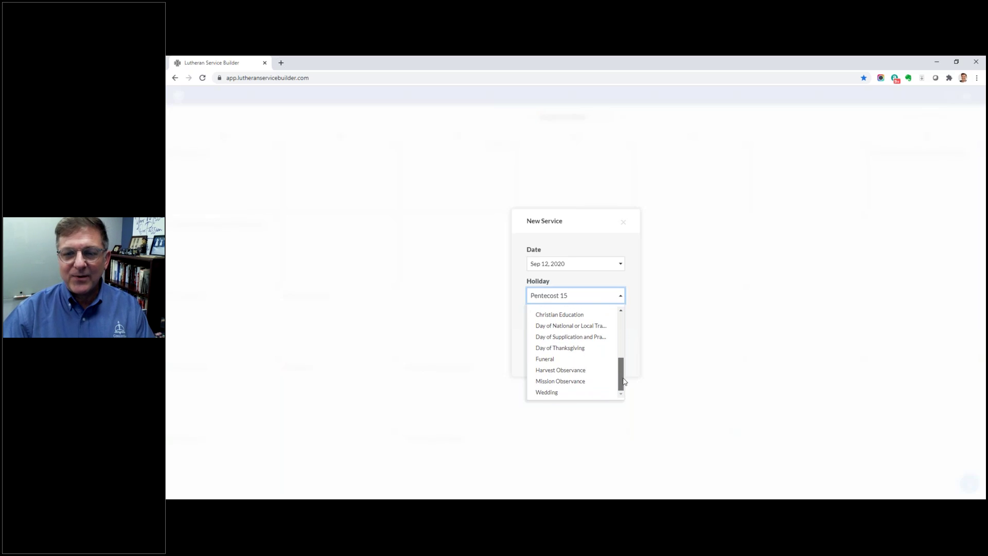
click(554, 394)
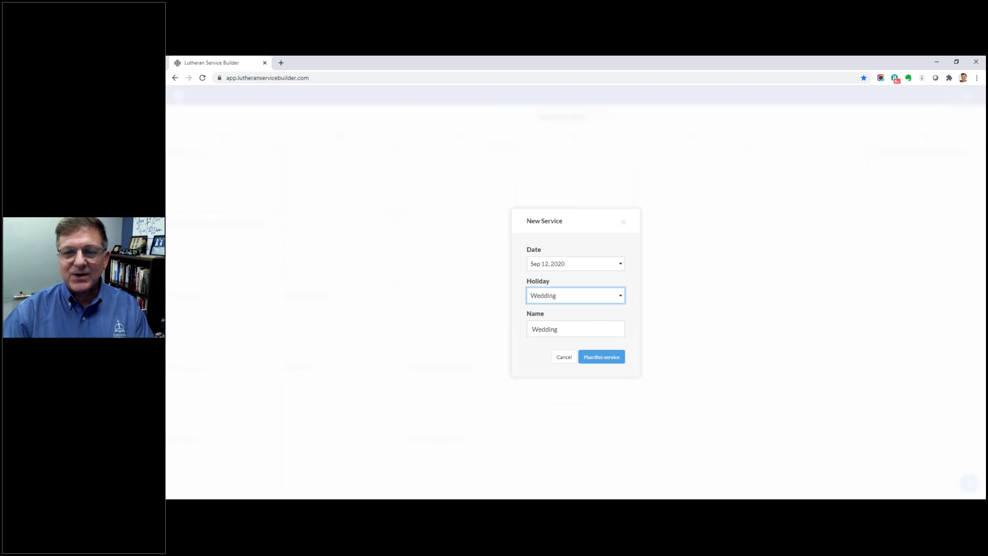
click(600, 357)
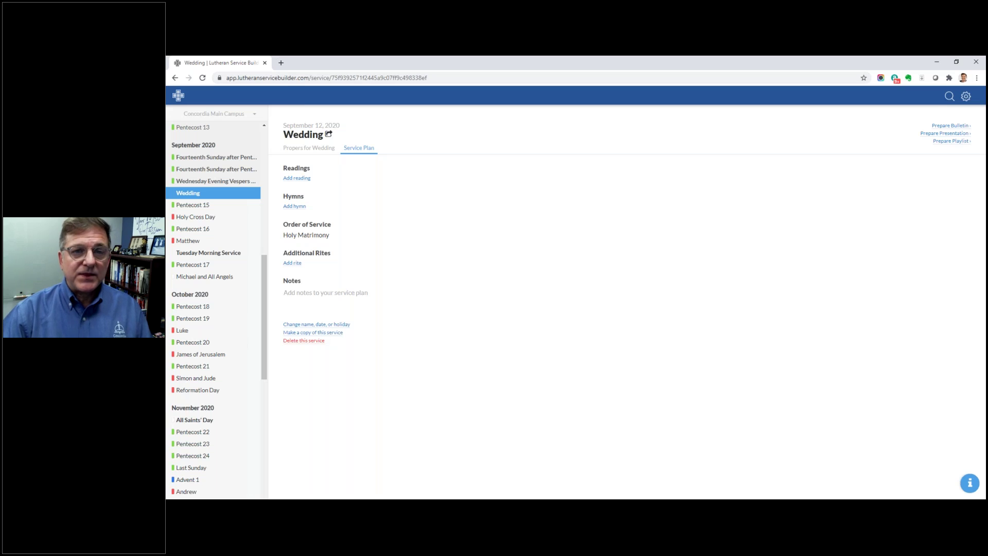
click(180, 93)
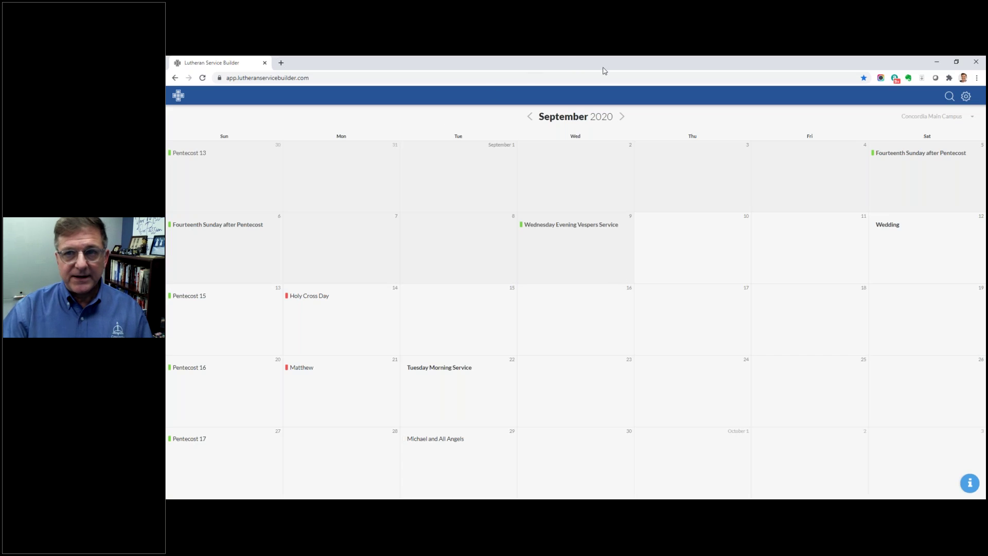
- Read through the readings and propers for Pentecost 20 on October 18, 2020, and plan a service for that Sunday
click(622, 118)
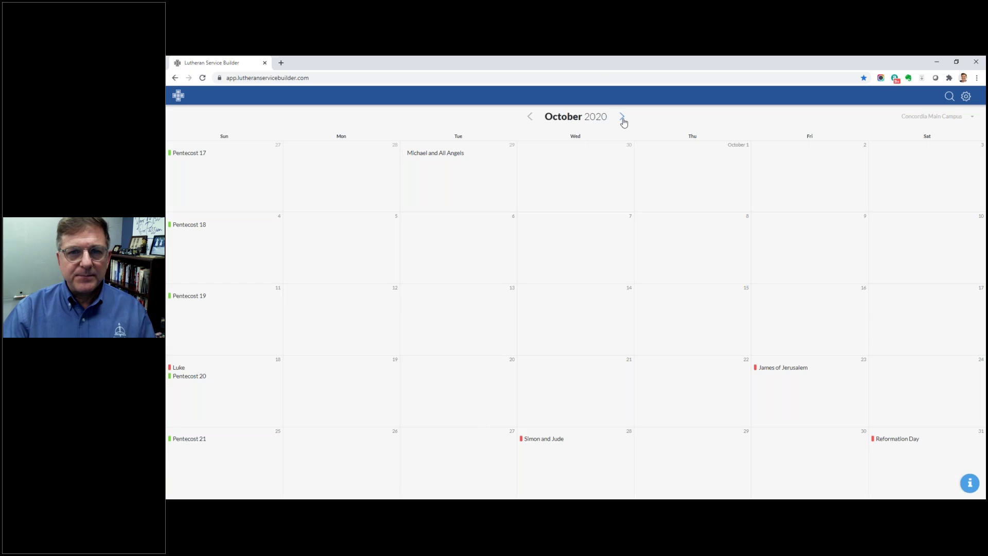
click(529, 118)
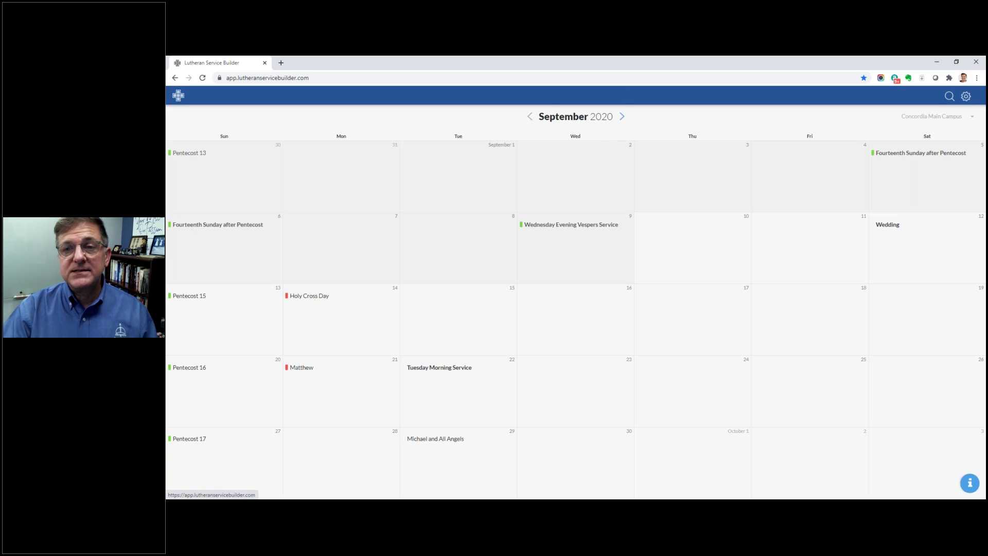
click(621, 117)
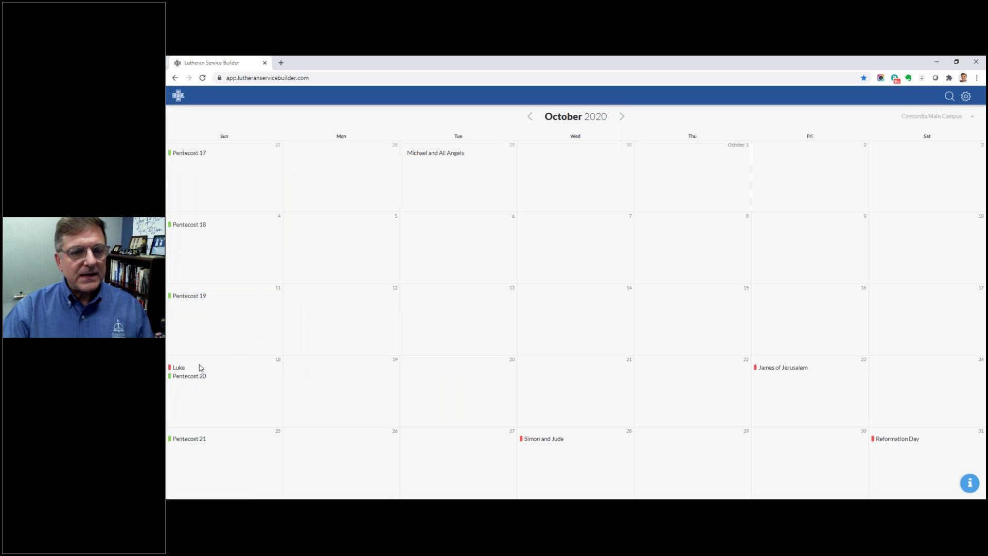
click(188, 378)
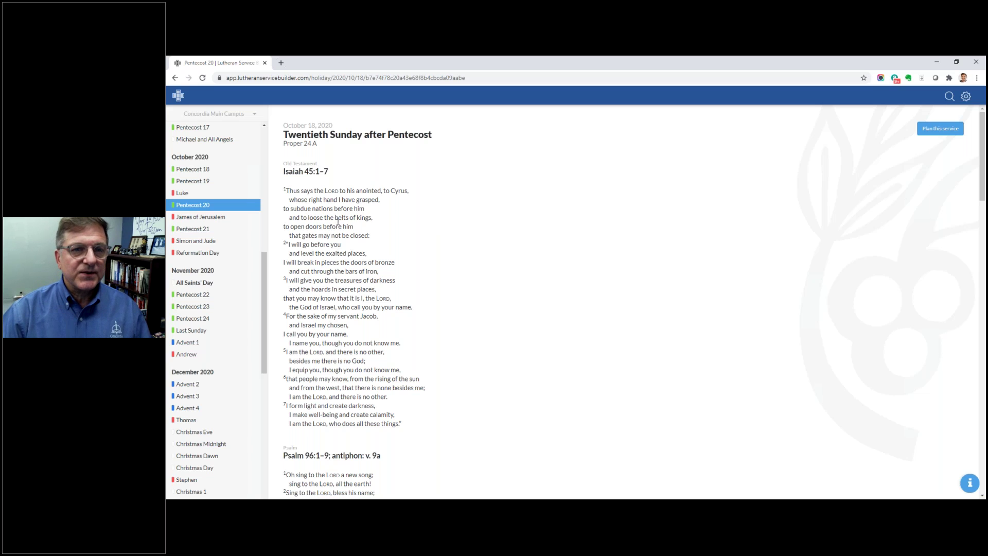
scroll(337, 220, down, 3)
scroll(337, 220, down, 8)
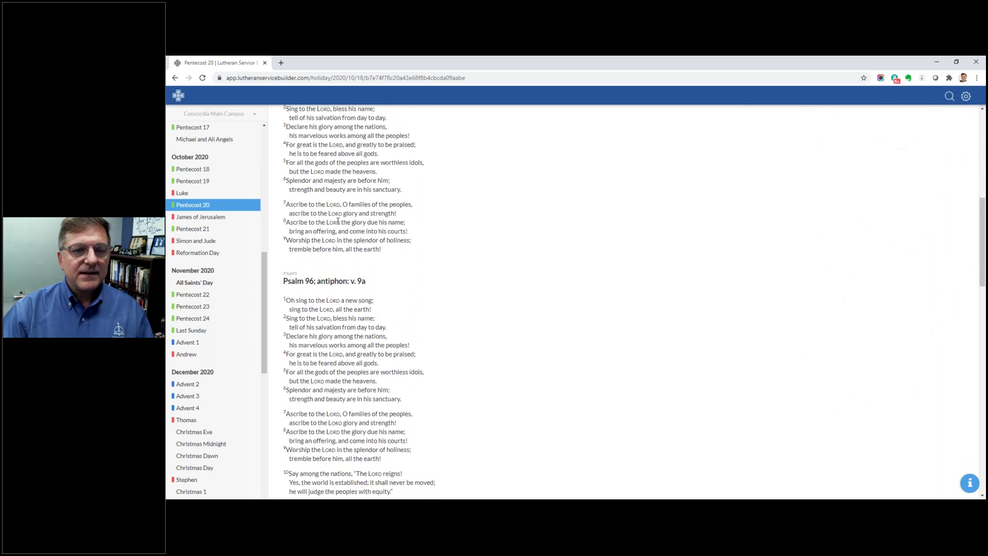
scroll(337, 220, down, 5)
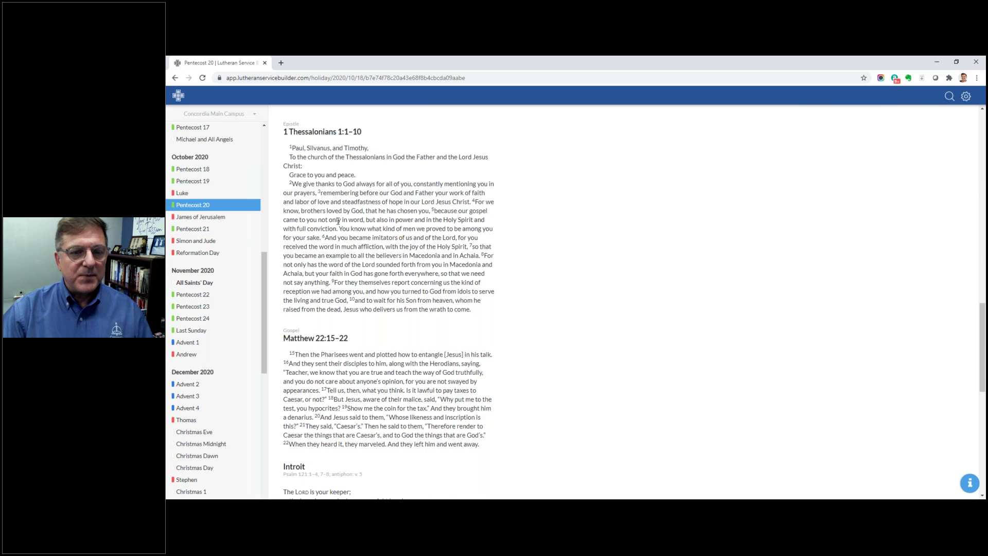
scroll(338, 220, down, 8)
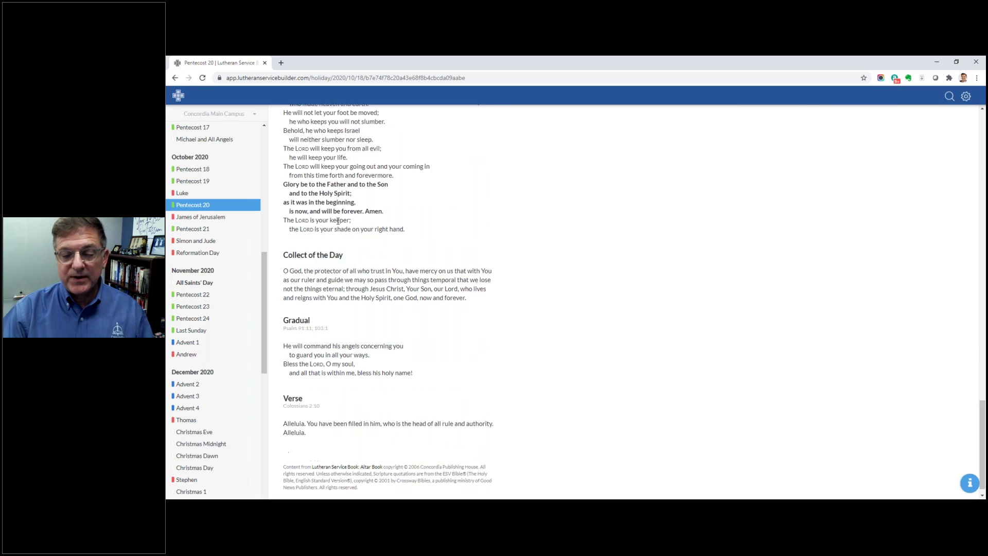
scroll(339, 221, down, 1)
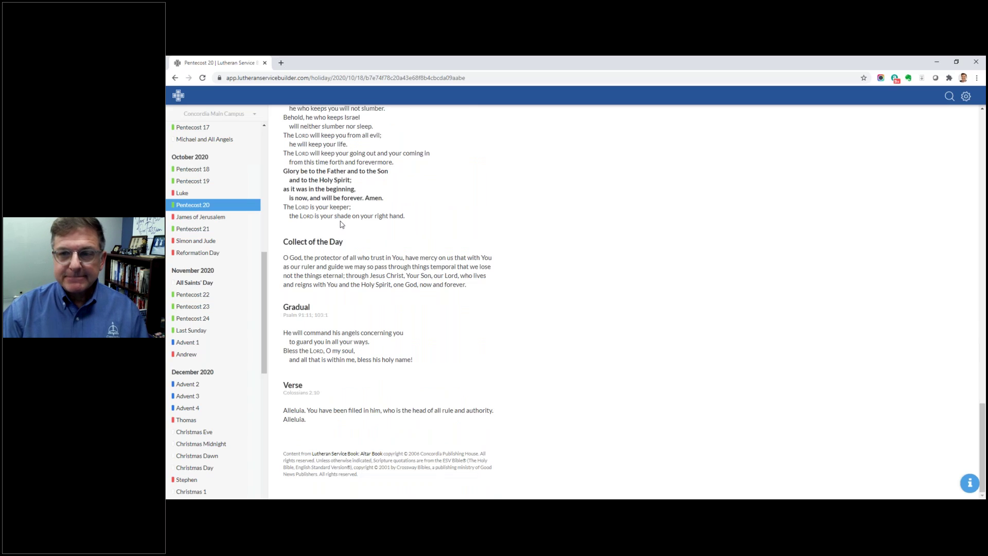
scroll(340, 224, up, 20)
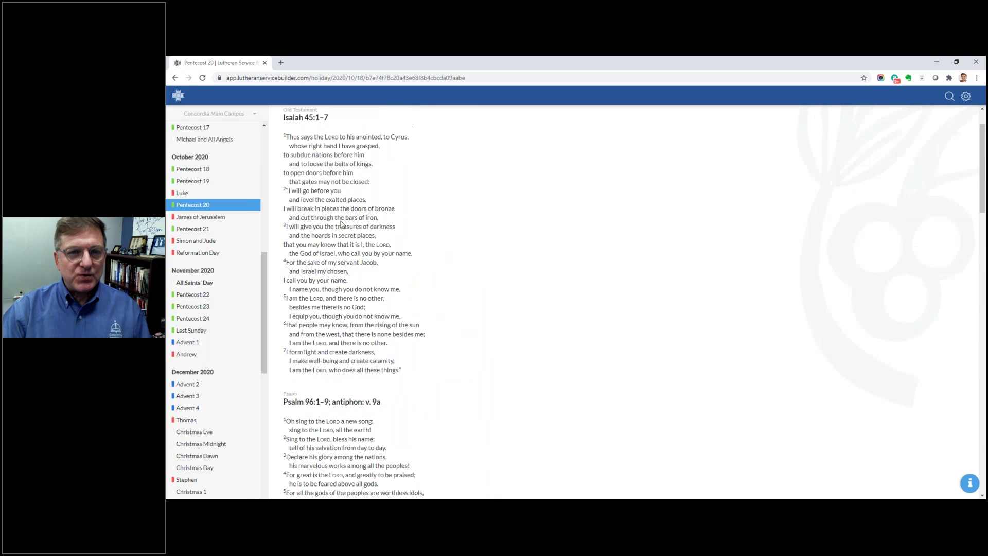
scroll(342, 224, up, 1)
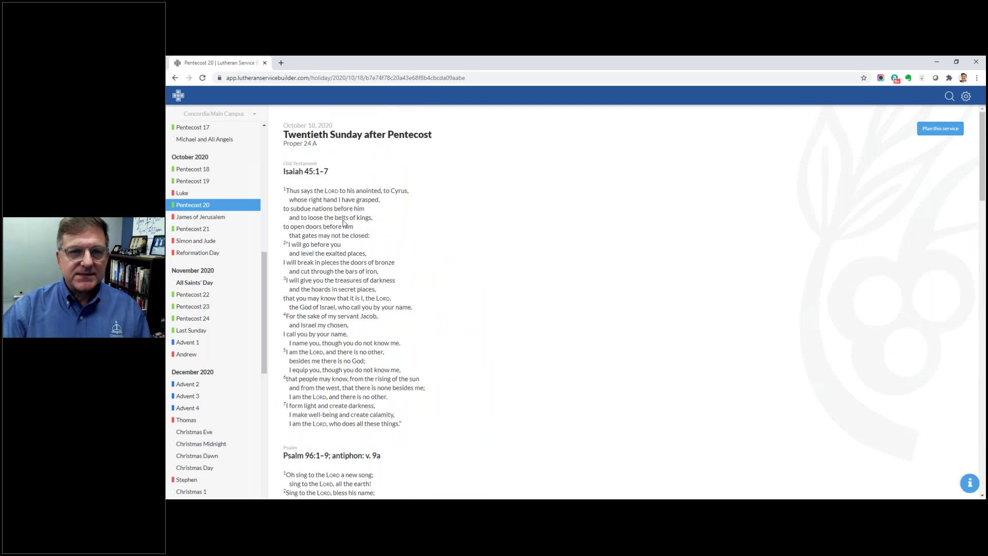
click(949, 136)
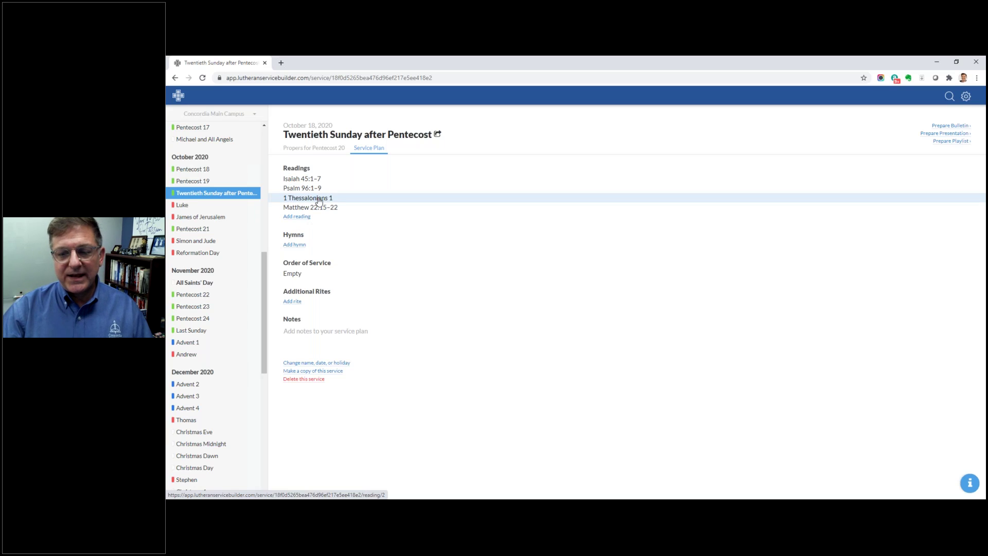
- Check the alternative readings for Psalm 96:1–9 and 1 Thessalonians 1, including Luke's suggestions, and remove 1 Thessalonians 1 from the service
click(304, 188)
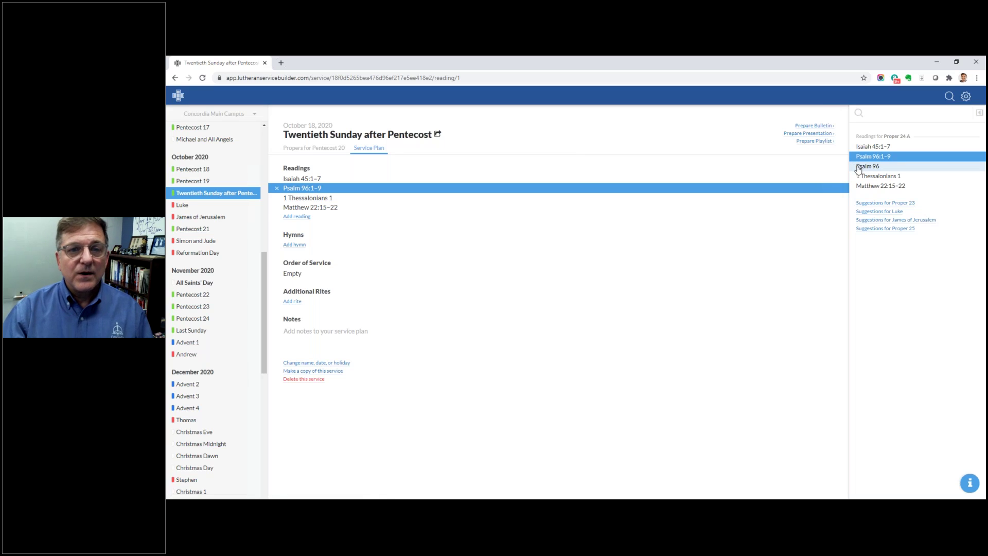
click(328, 202)
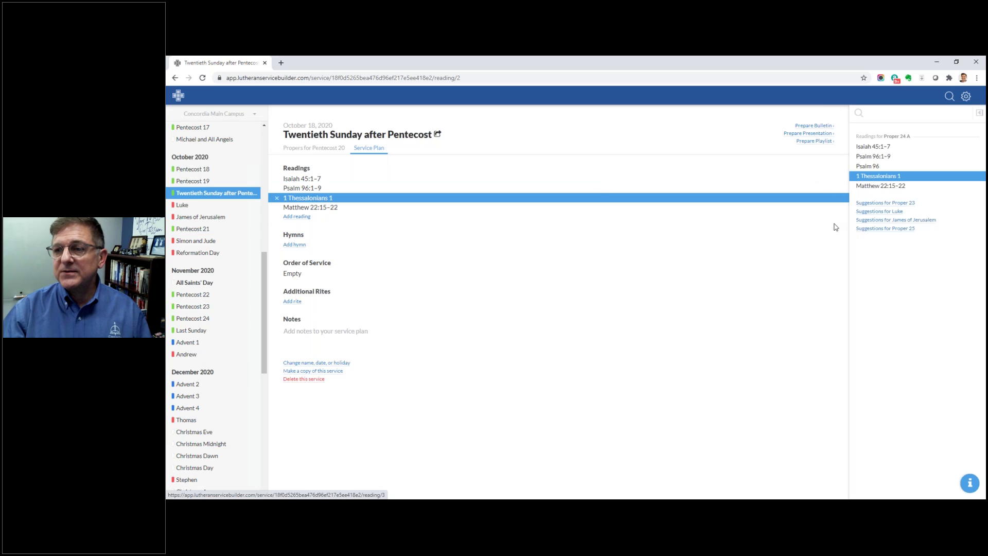
click(875, 211)
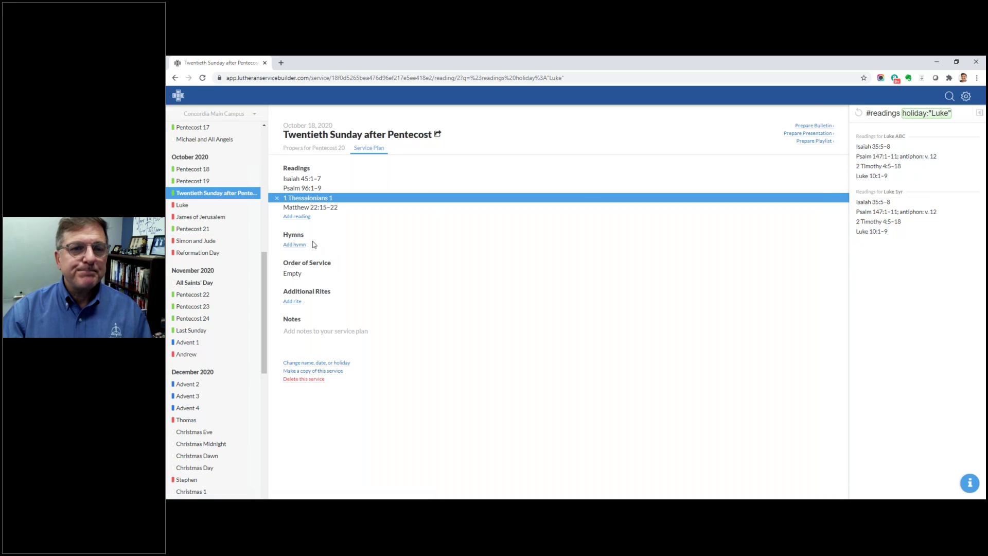
click(368, 228)
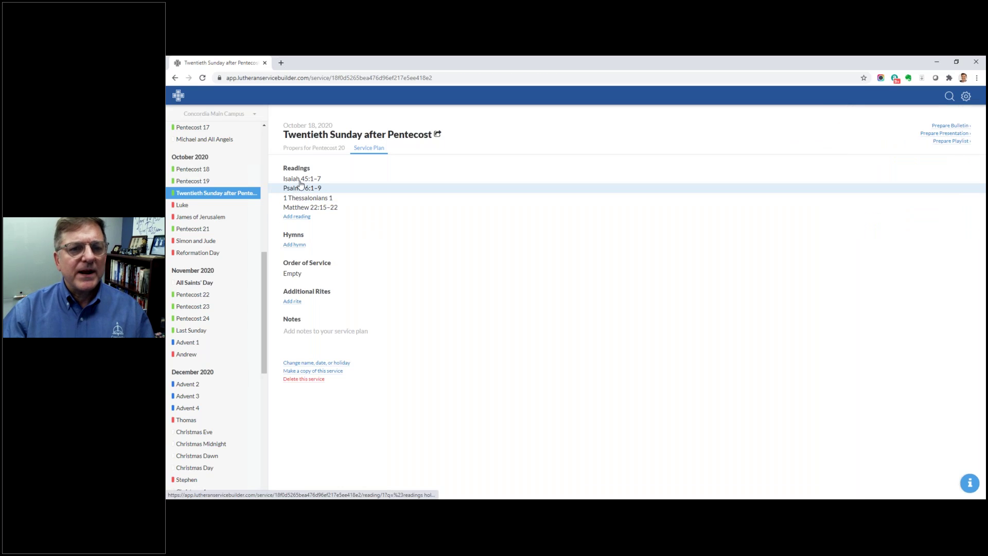
click(288, 201)
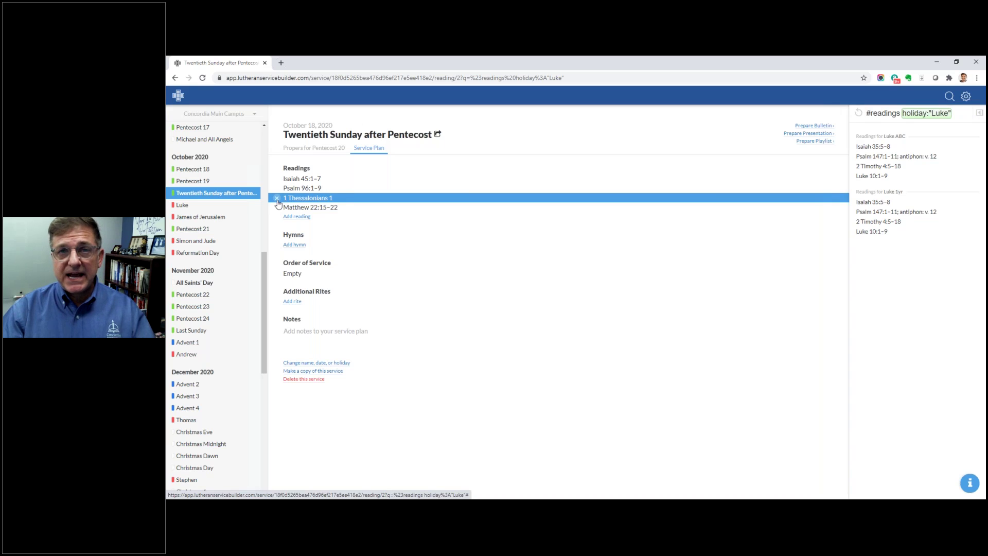
click(277, 199)
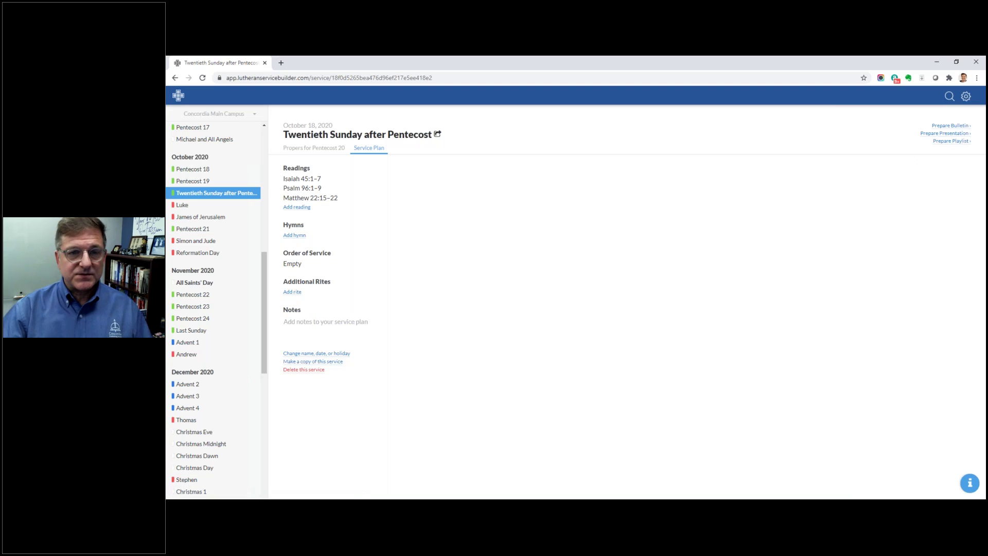
- Look through the suggested hymns for Proper 24 A and add the hymn of the day, 940 Holy God, We Praise Thy Name
click(295, 236)
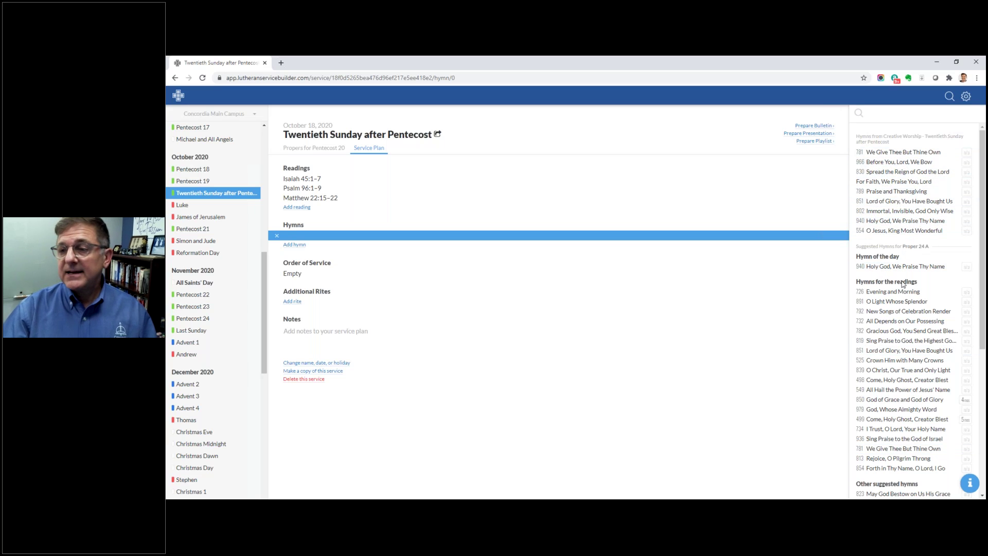
scroll(881, 278, down, 1)
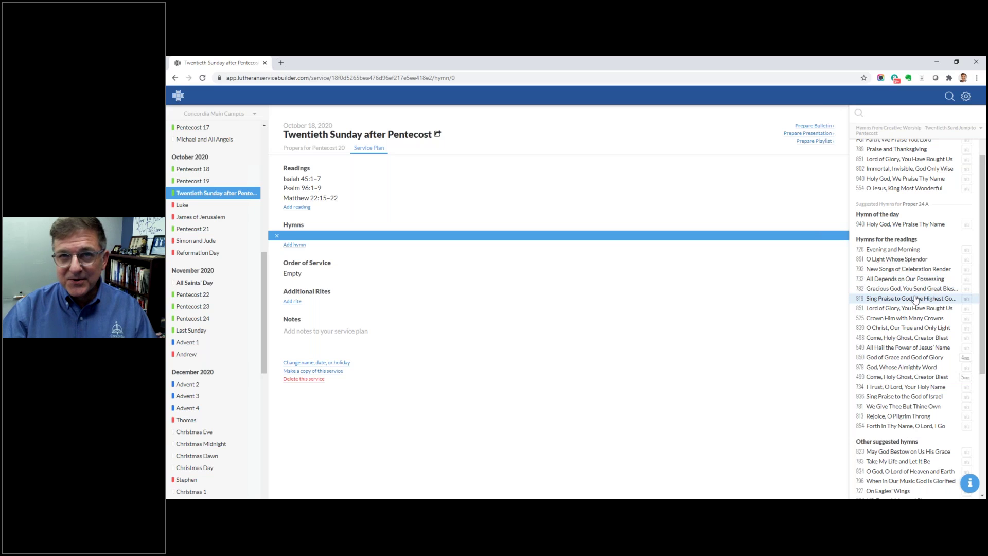
scroll(914, 298, down, 2)
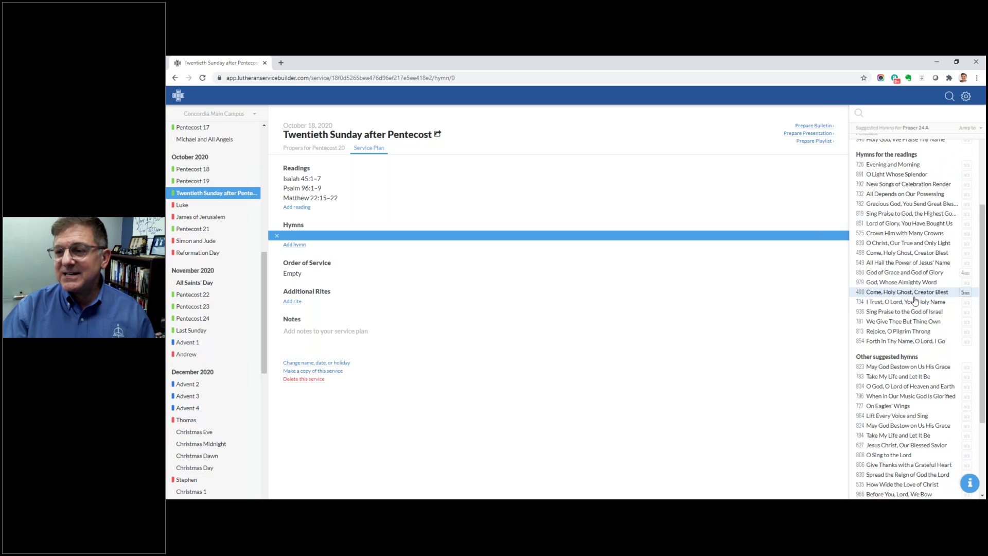
scroll(915, 301, down, 3)
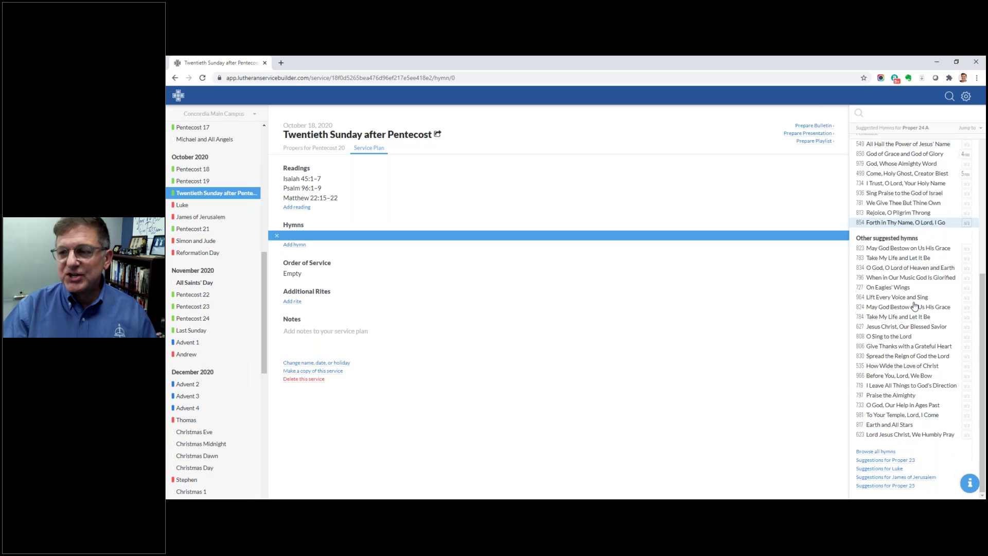
scroll(909, 312, up, 3)
scroll(901, 315, down, 3)
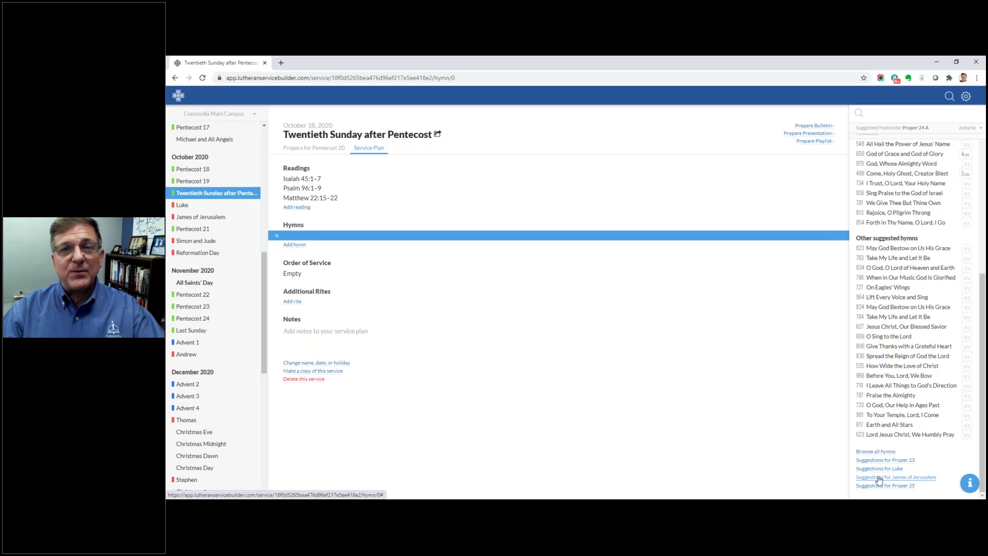
scroll(880, 476, up, 5)
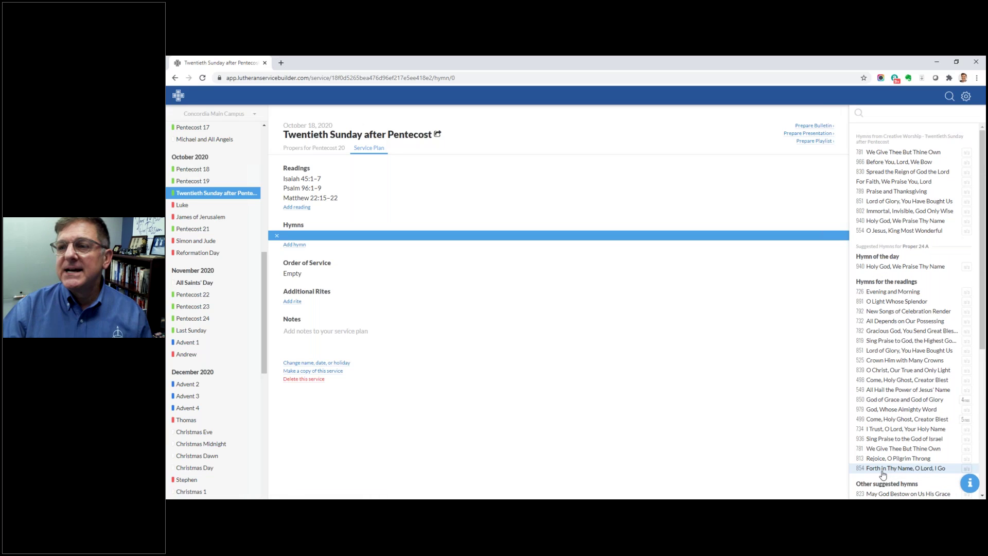
click(883, 268)
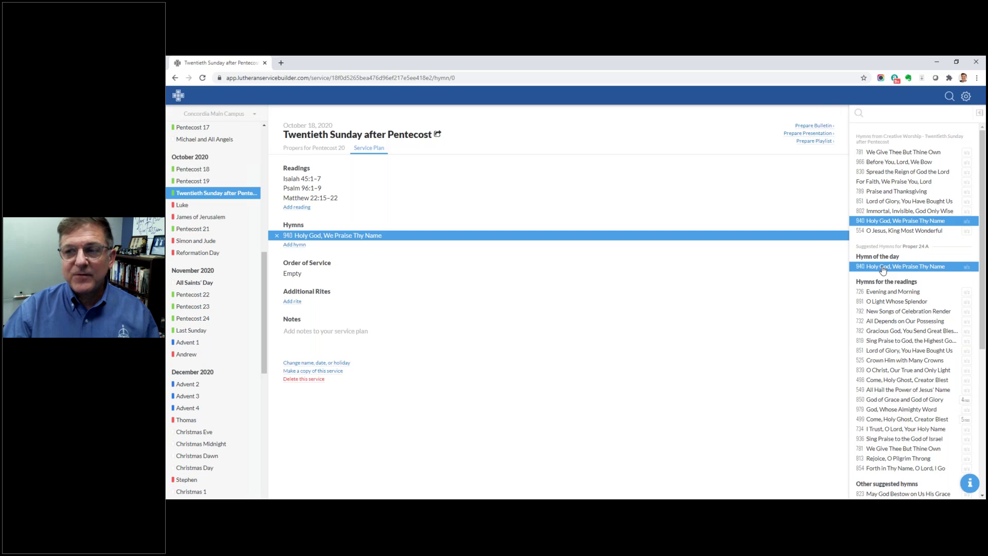
- Add the suggested hymns 726 Evening and Morning and 549 All Hail the Power of Jesus' Name to the service plan
click(288, 244)
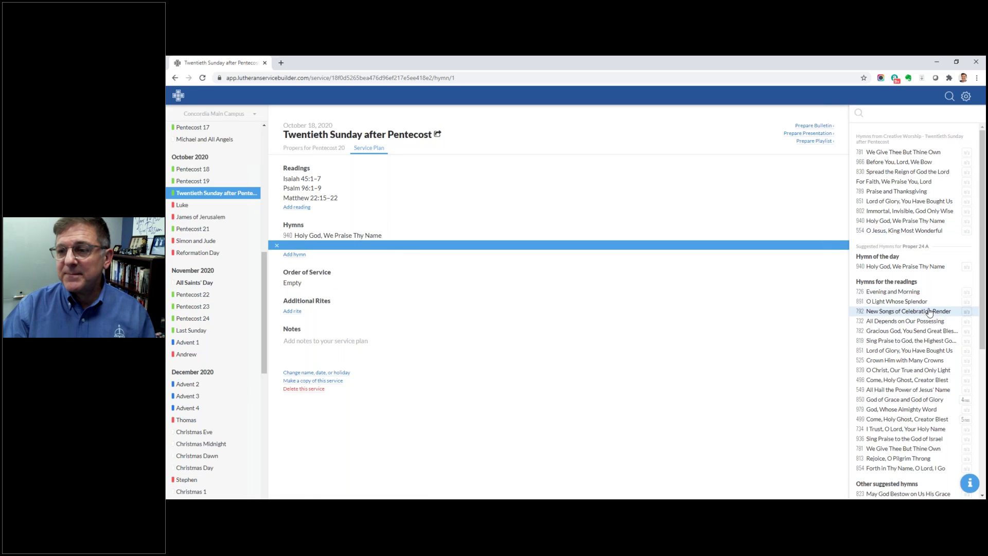
click(886, 294)
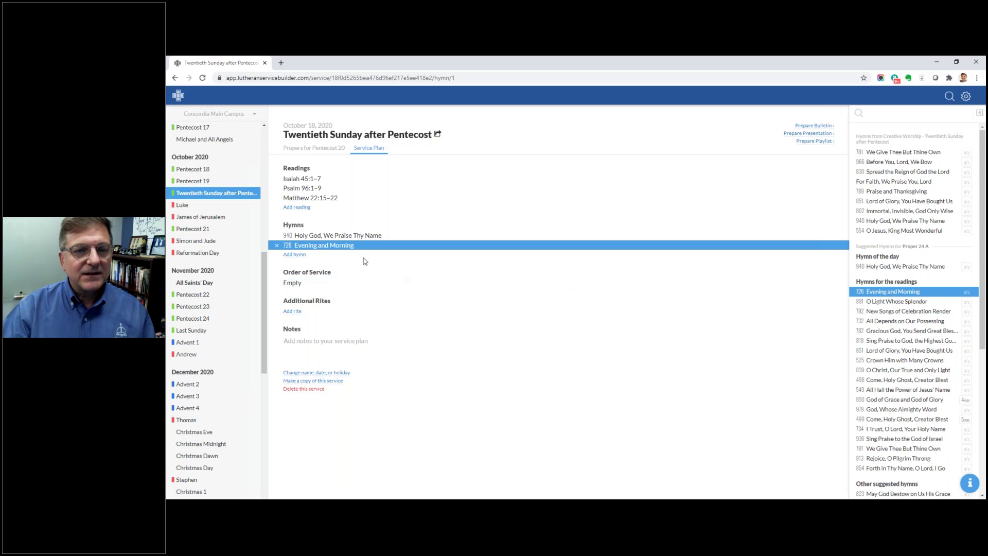
click(294, 254)
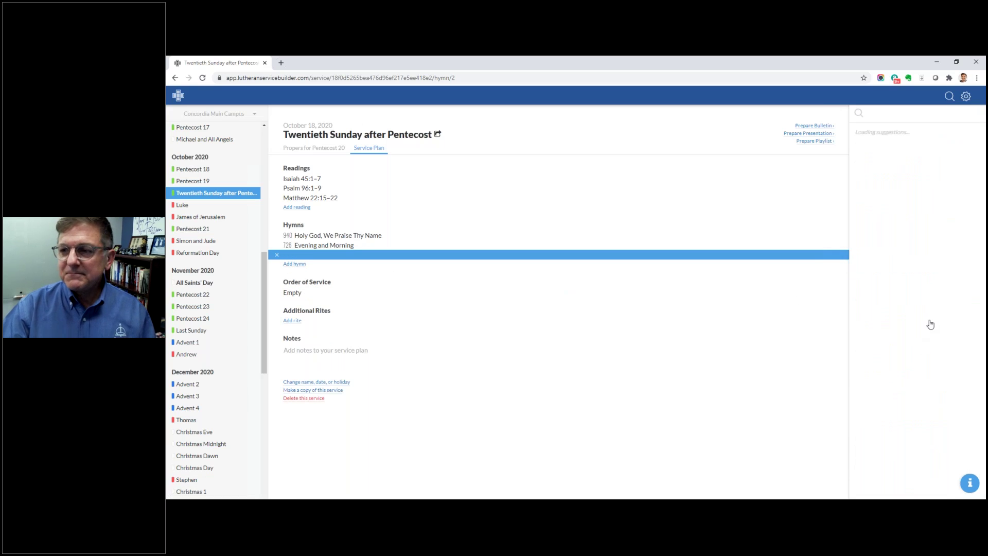
scroll(922, 326, down, 2)
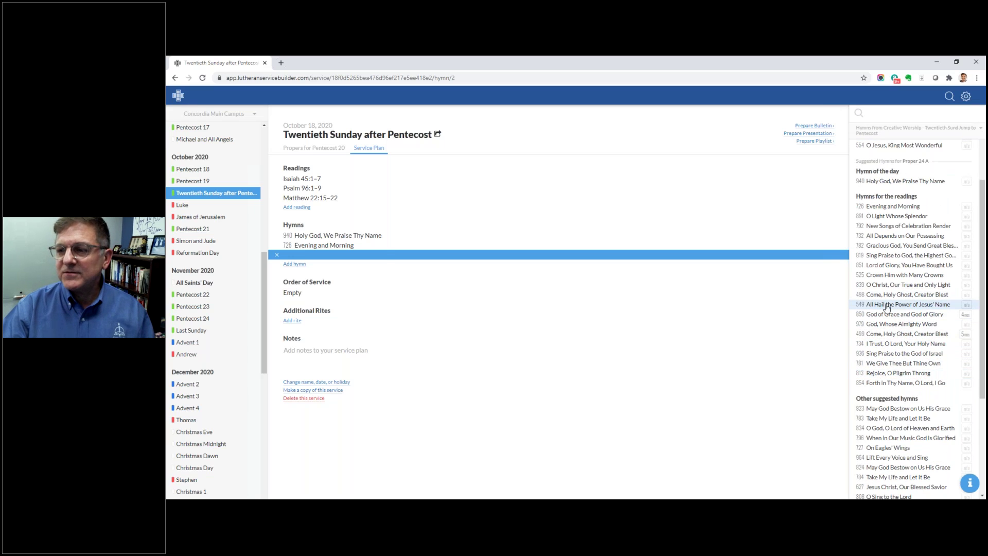
click(887, 305)
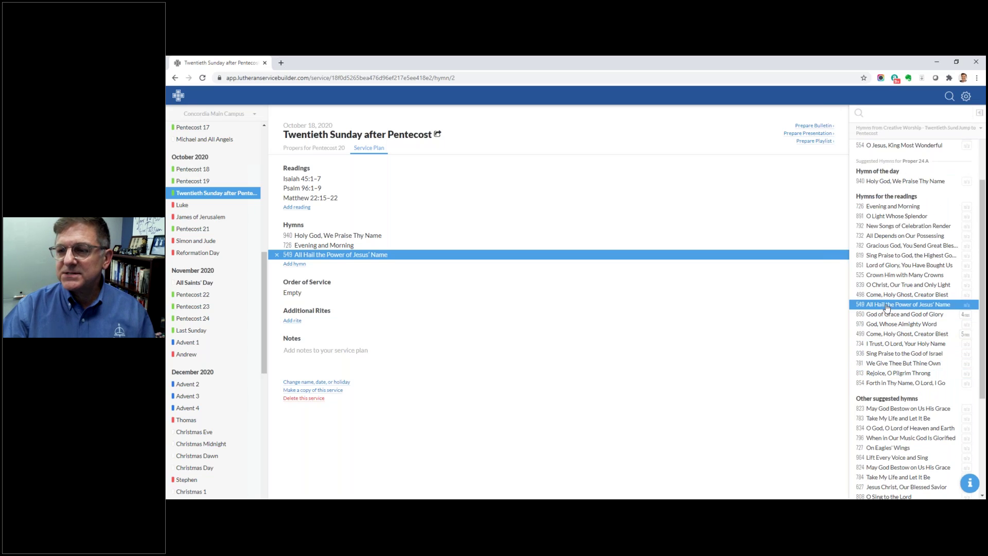
click(569, 295)
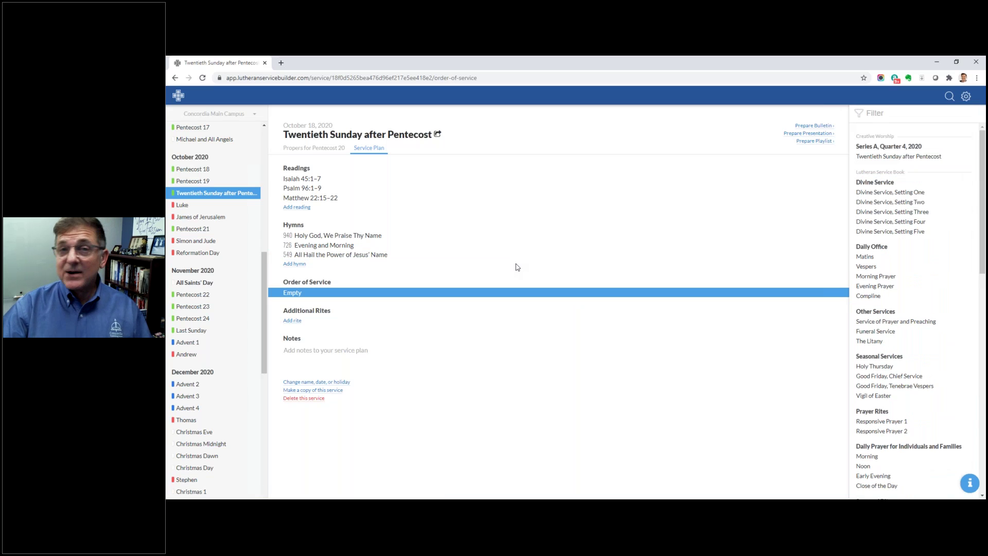
click(518, 267)
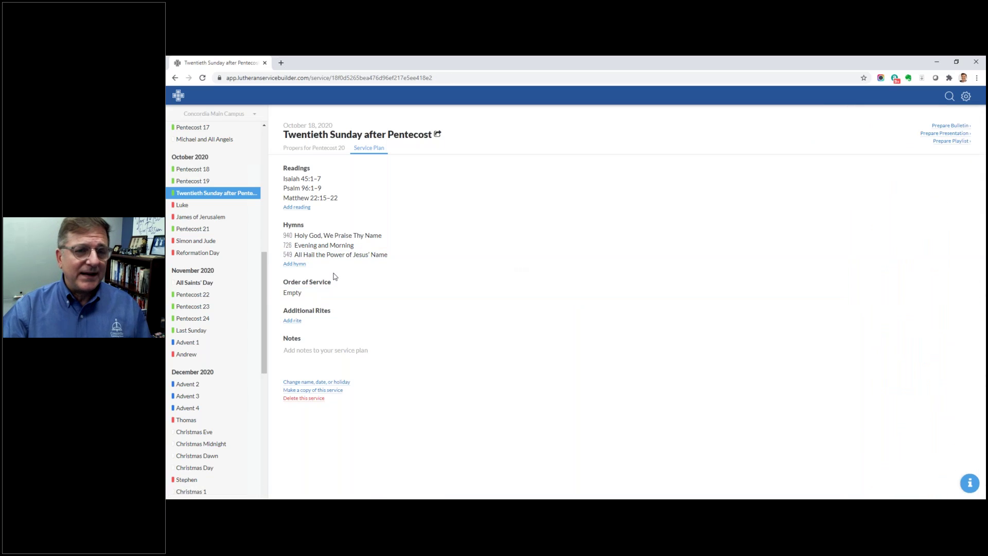
- Remove Evening and Morning, re-add it as the last hymn, and replace it there with 940 Holy God, We Praise Thy Name
click(322, 247)
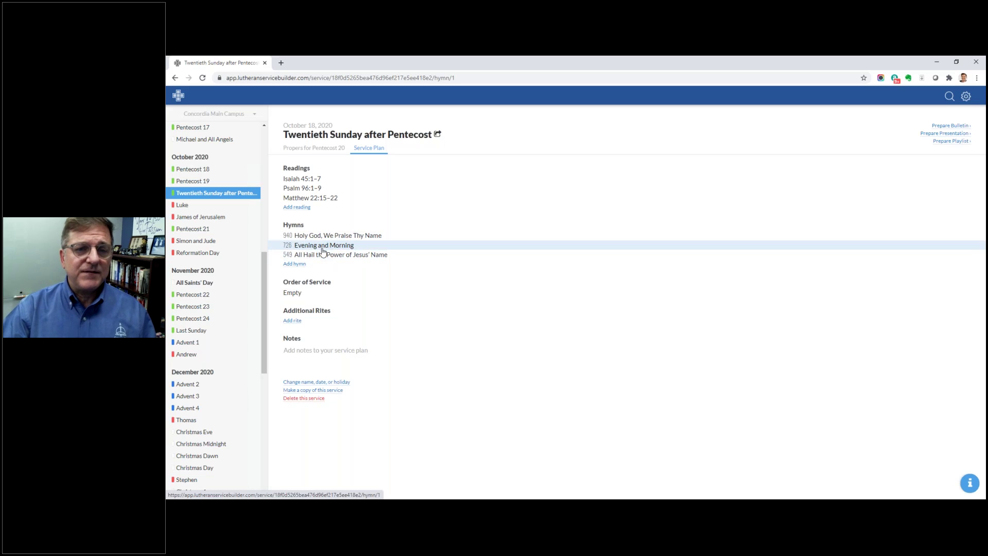
click(277, 247)
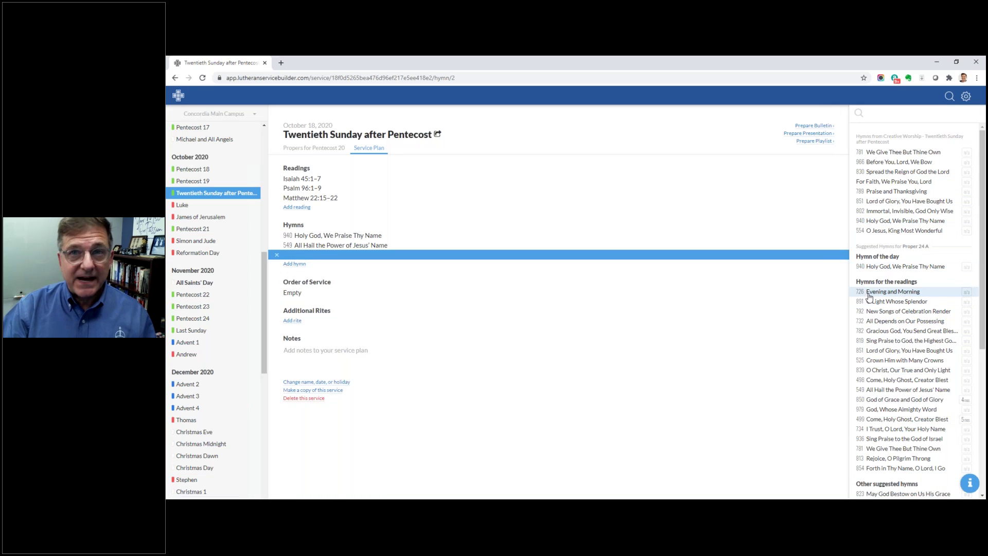
click(886, 295)
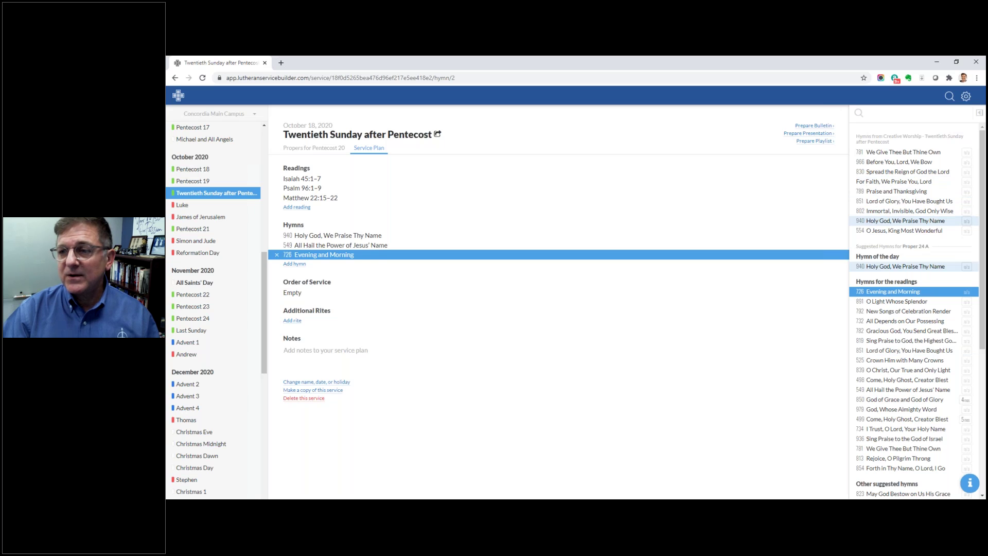
click(905, 221)
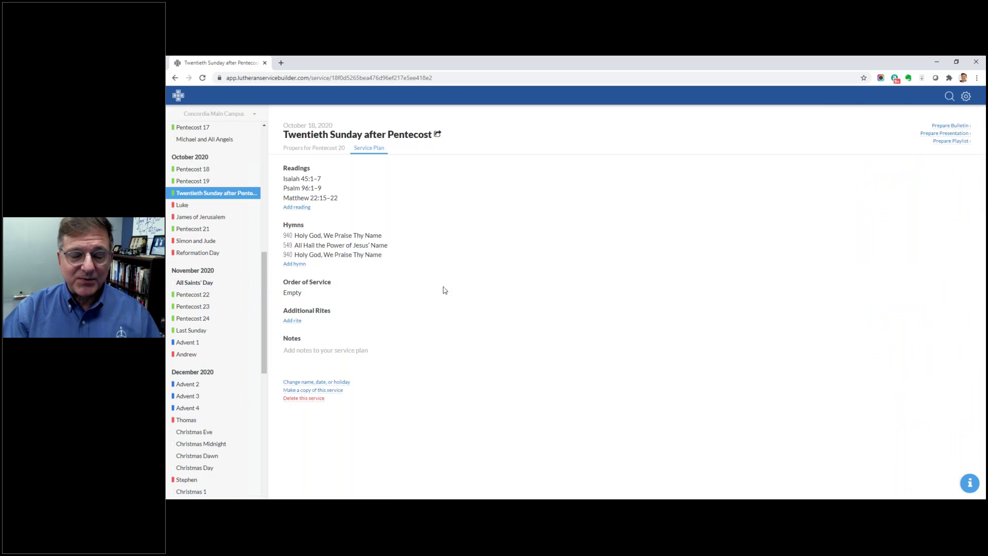
click(327, 256)
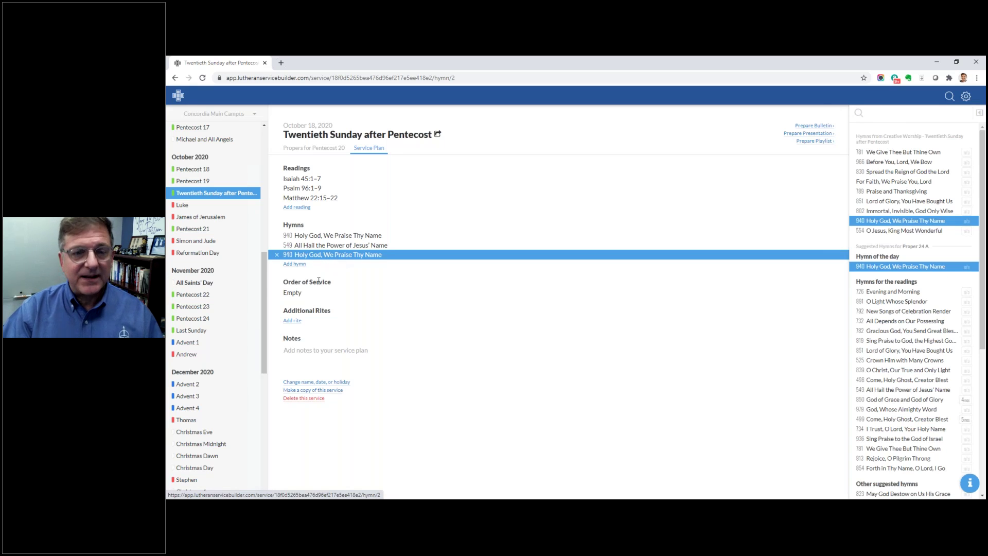
- Set the order of service to Divine Service, Setting Three
click(294, 296)
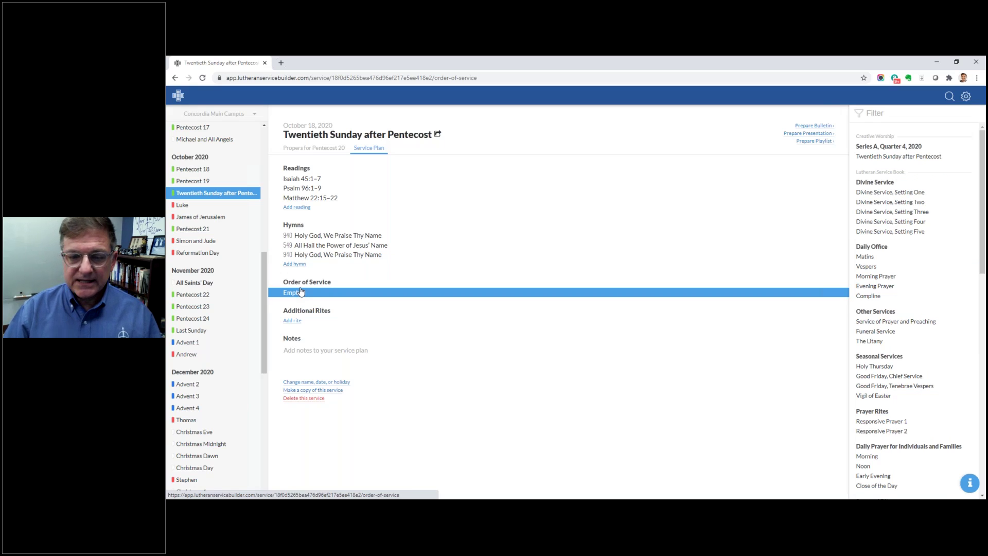
click(893, 219)
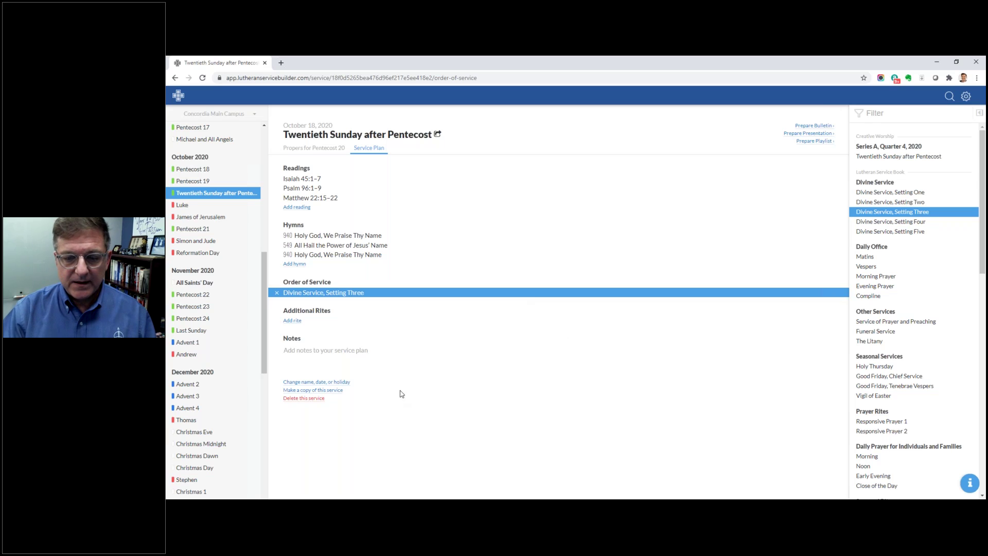
click(365, 310)
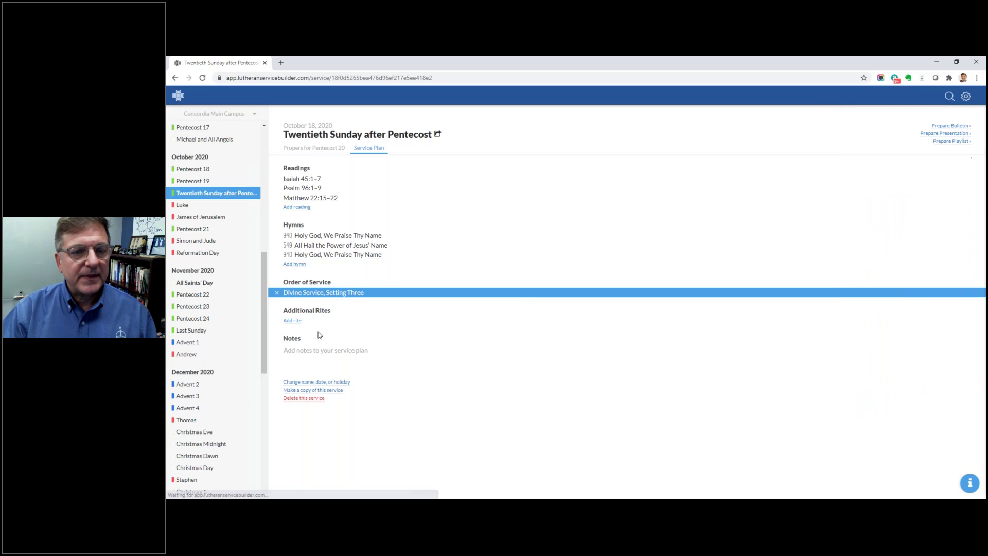
- Browse the additional rites available for the service, from baptism and matrimony to installations and blessings, without picking one
click(292, 321)
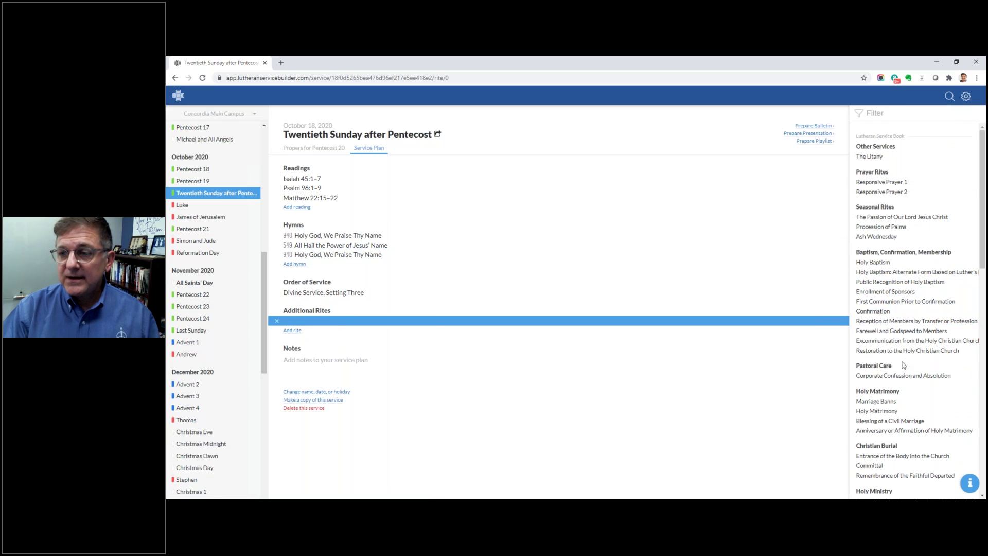
scroll(904, 368, down, 1)
scroll(905, 360, down, 5)
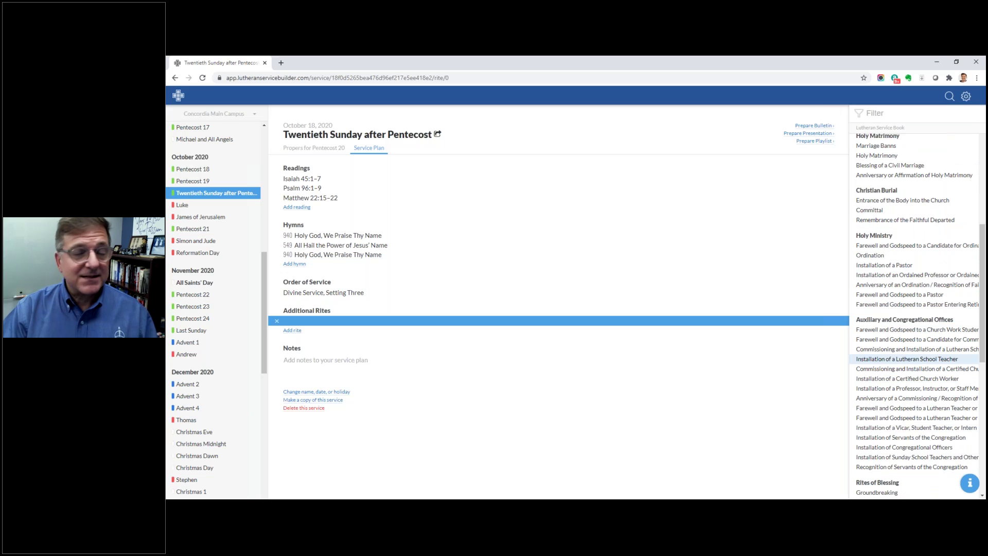
scroll(906, 360, down, 2)
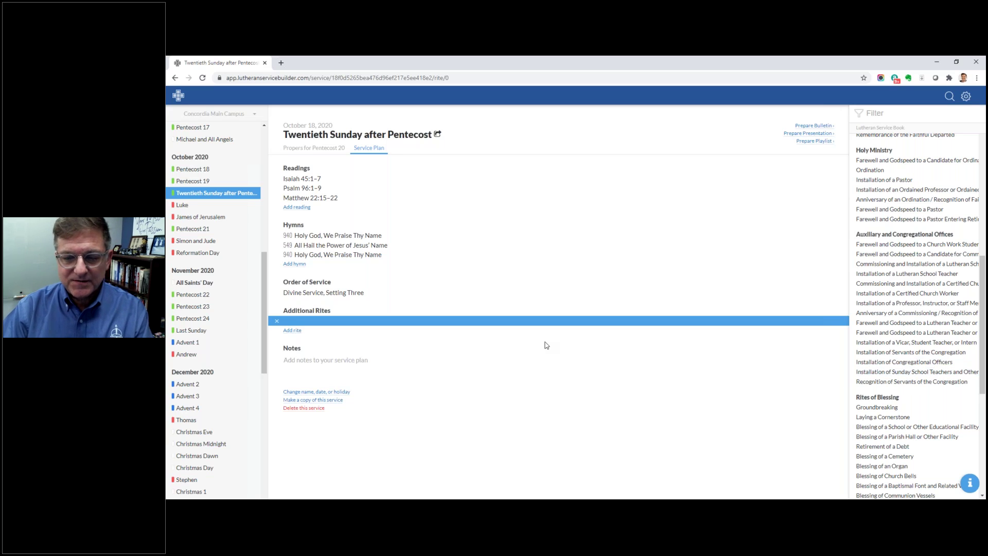
click(438, 303)
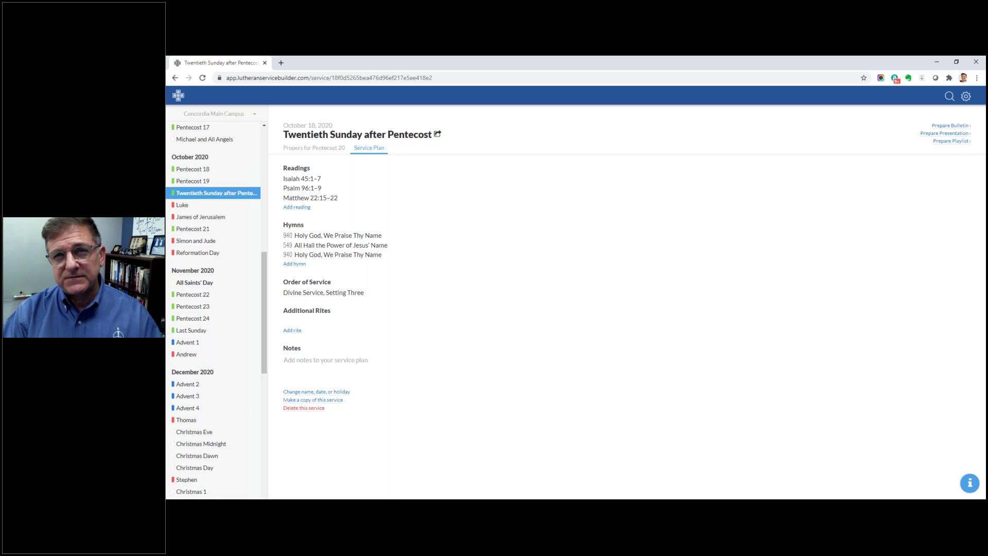
- Open the bulletin of the Twentieth Sunday after Pentecost service for preparation and reload its page
click(951, 126)
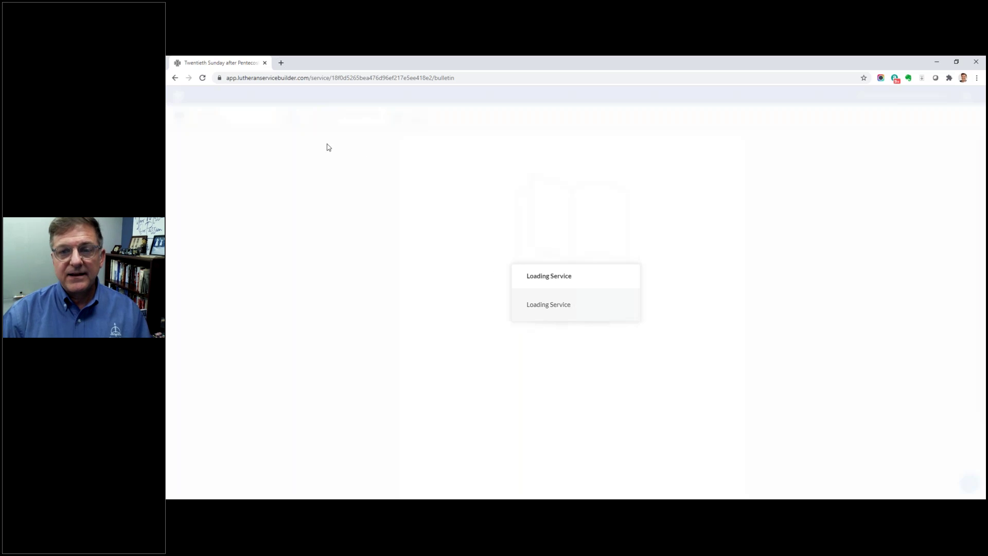
click(202, 78)
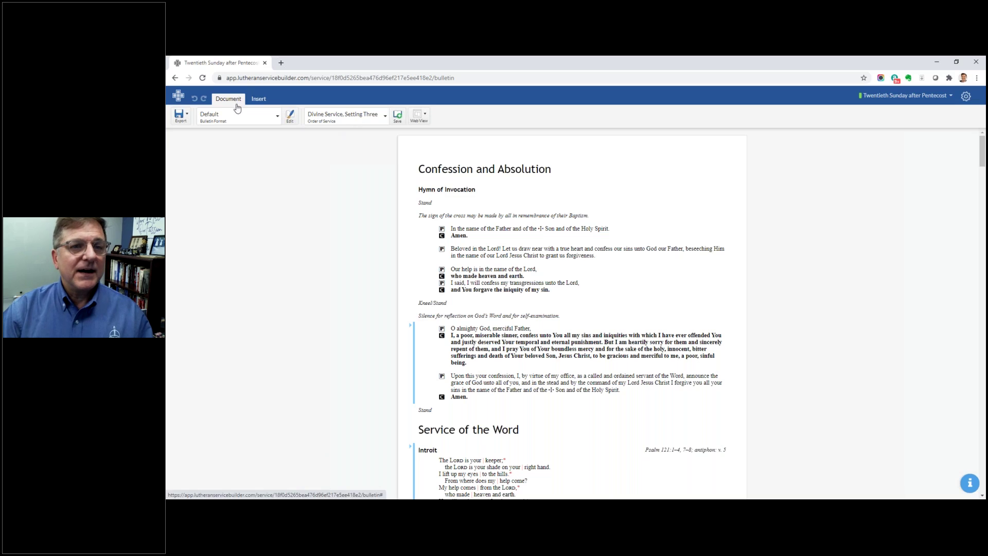
- Preview the bulletin in the Creative Worship, Large Print and Demo formatting formats, and return it to Default
click(277, 122)
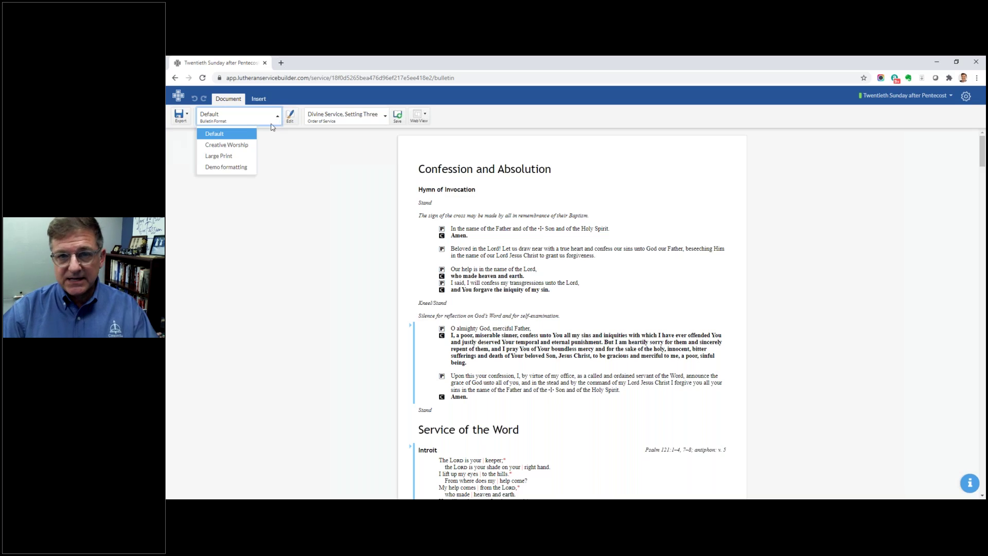
click(242, 145)
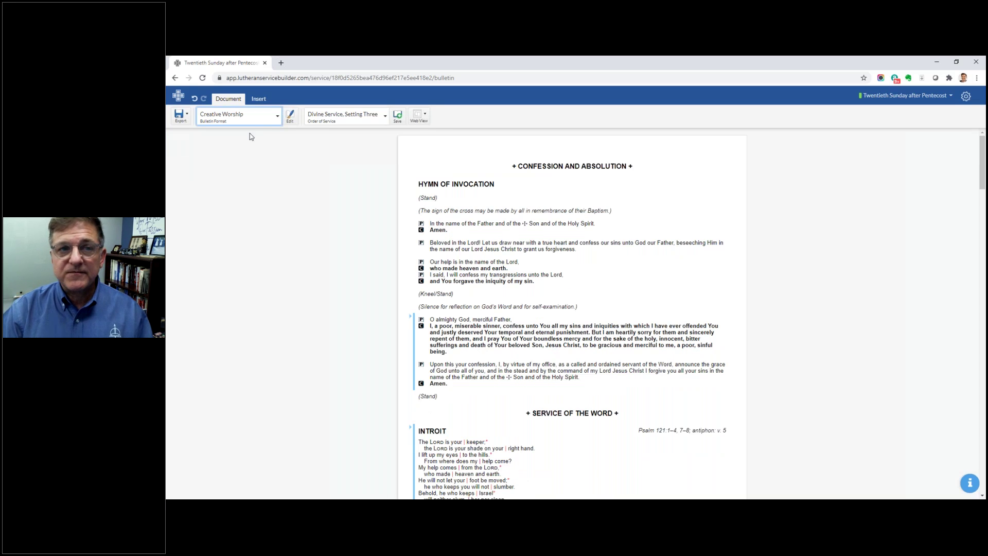
click(277, 122)
click(233, 157)
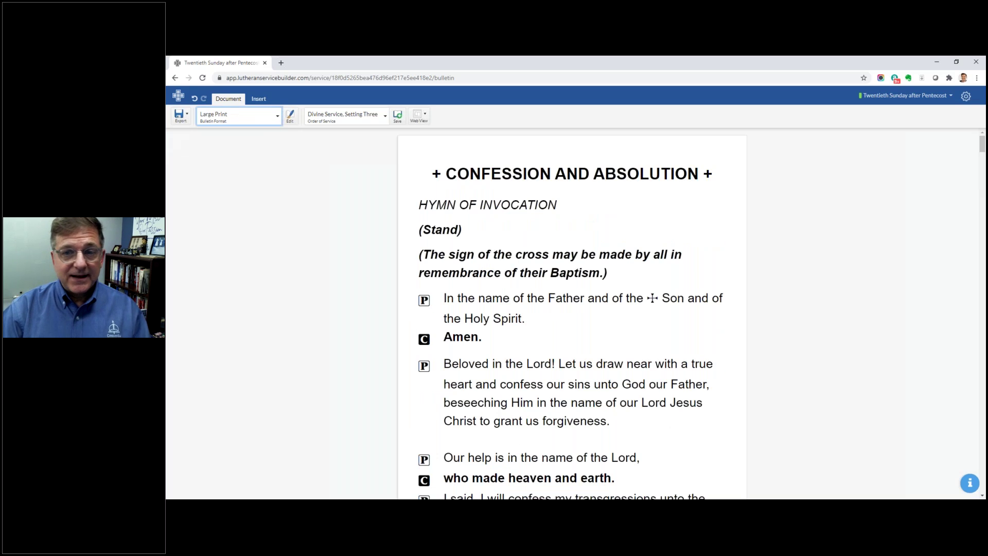
click(281, 125)
click(226, 169)
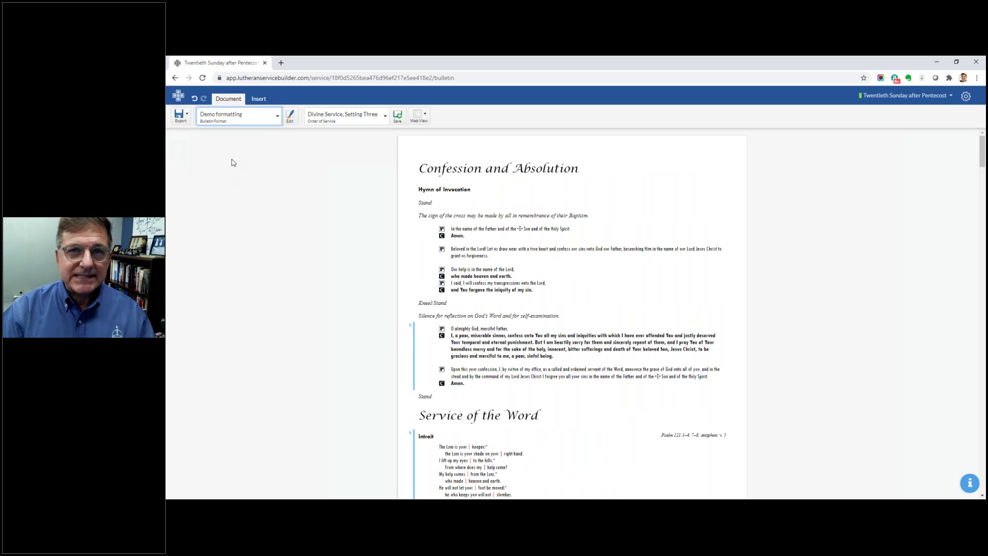
click(278, 118)
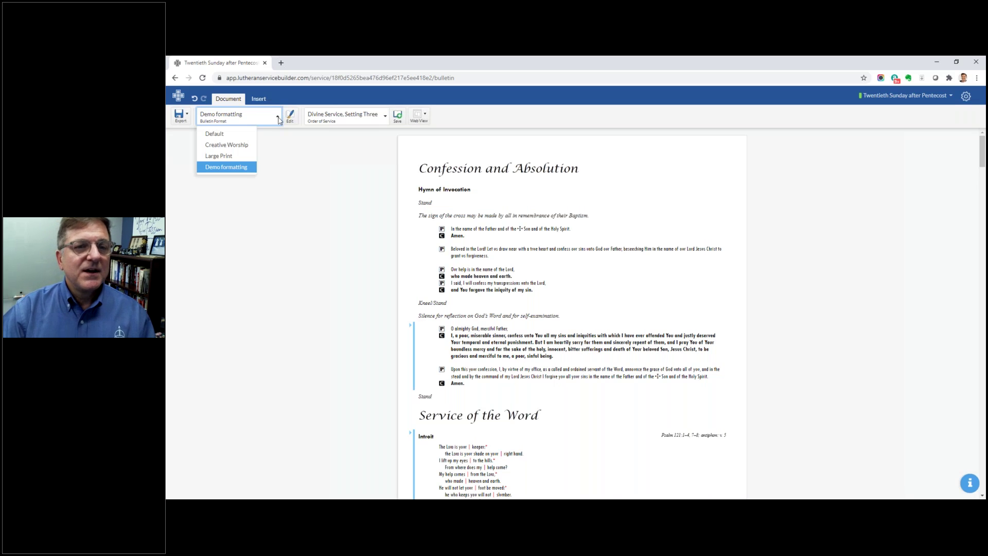
click(219, 135)
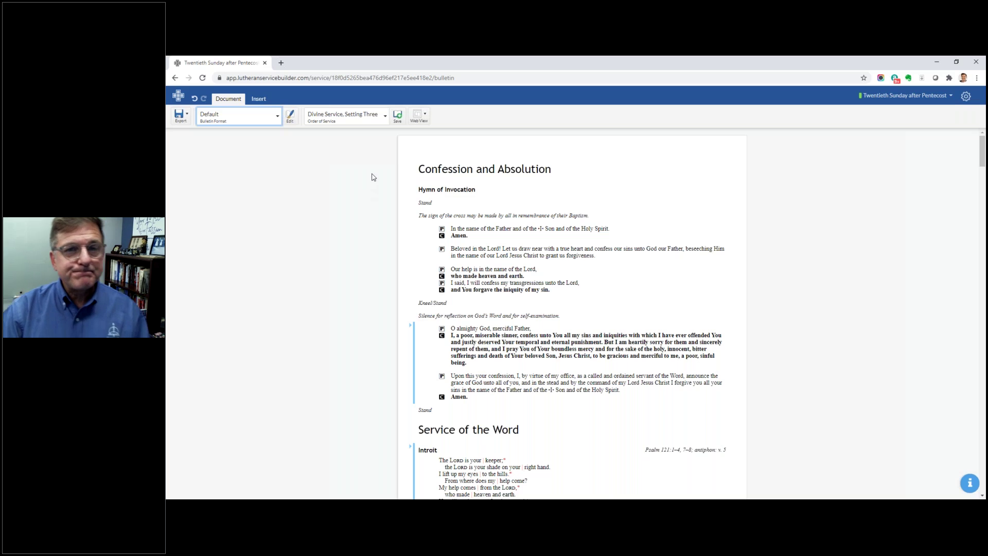
- Change the bulletin's order of service to Divine Service, Setting Two, accepting that changes made to the service are replaced
click(384, 121)
click(387, 116)
click(386, 117)
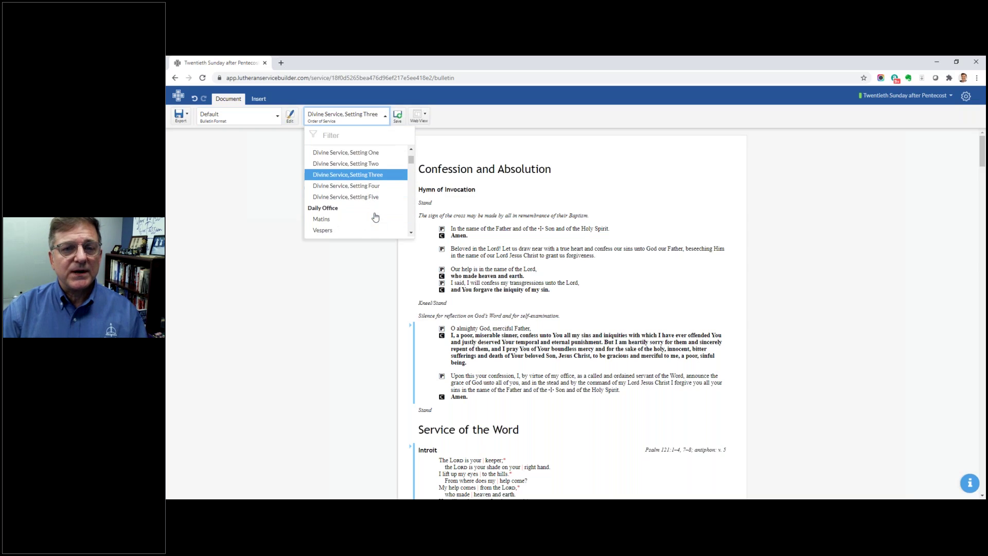
scroll(341, 207, up, 1)
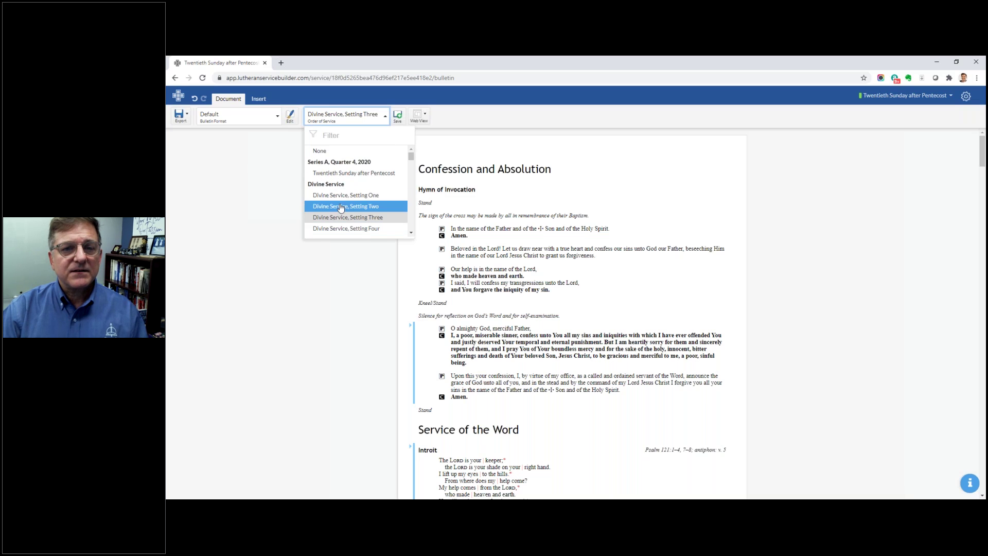
click(340, 207)
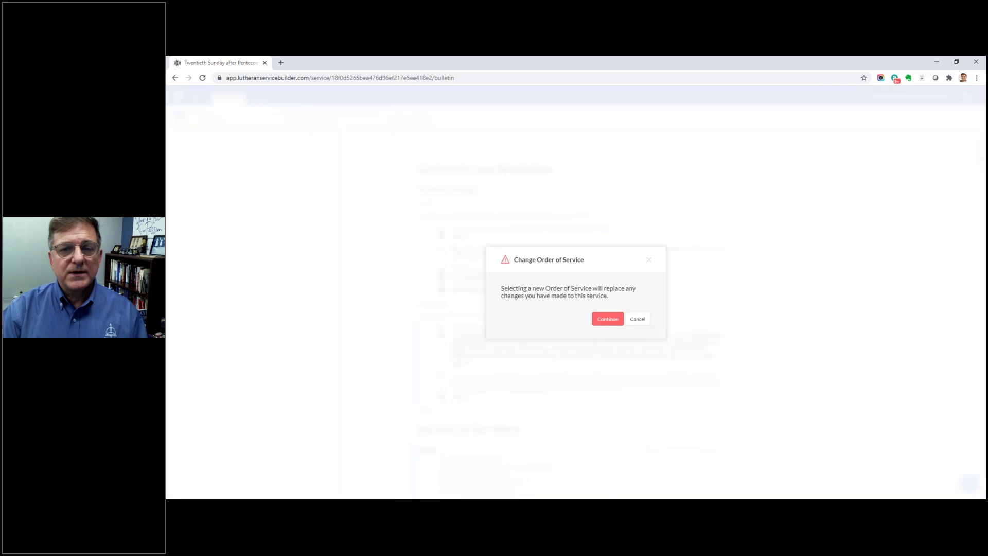
click(609, 320)
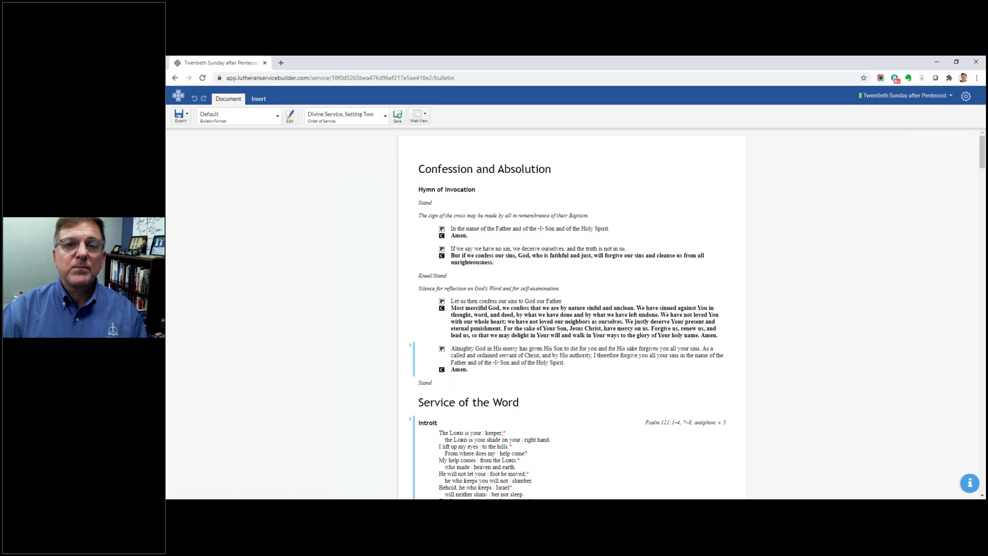
- Enable the web view of the bulletin and copy its sharing link
click(419, 115)
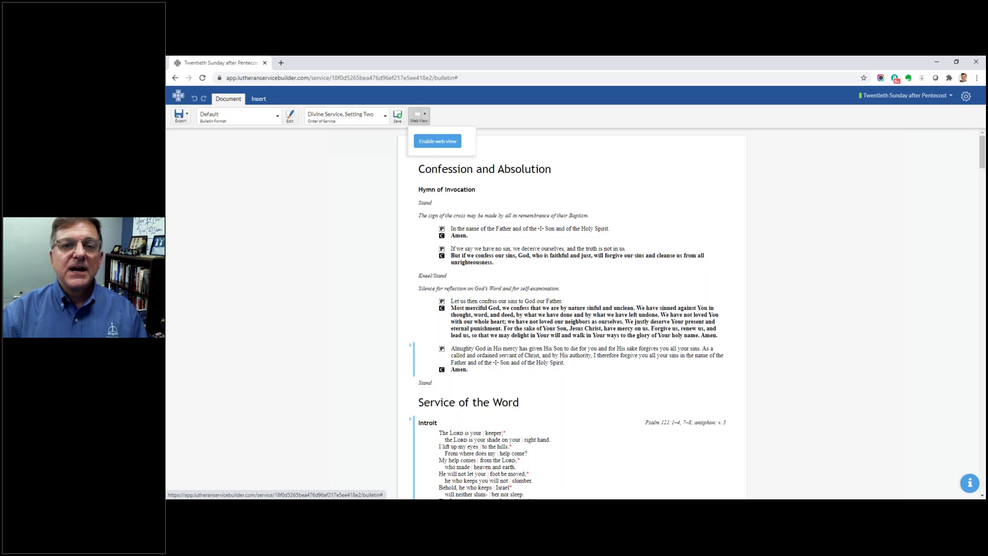
click(437, 141)
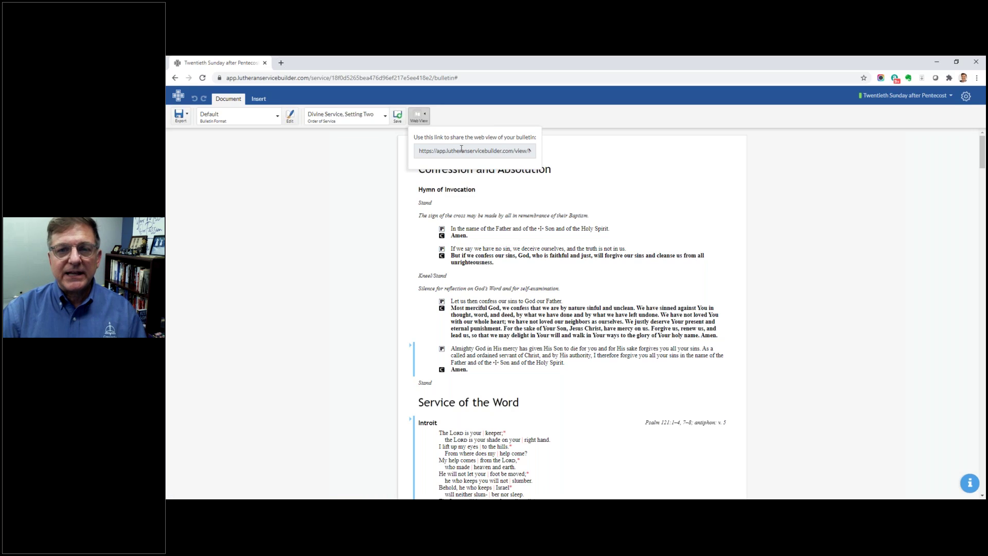
triple_click(462, 151)
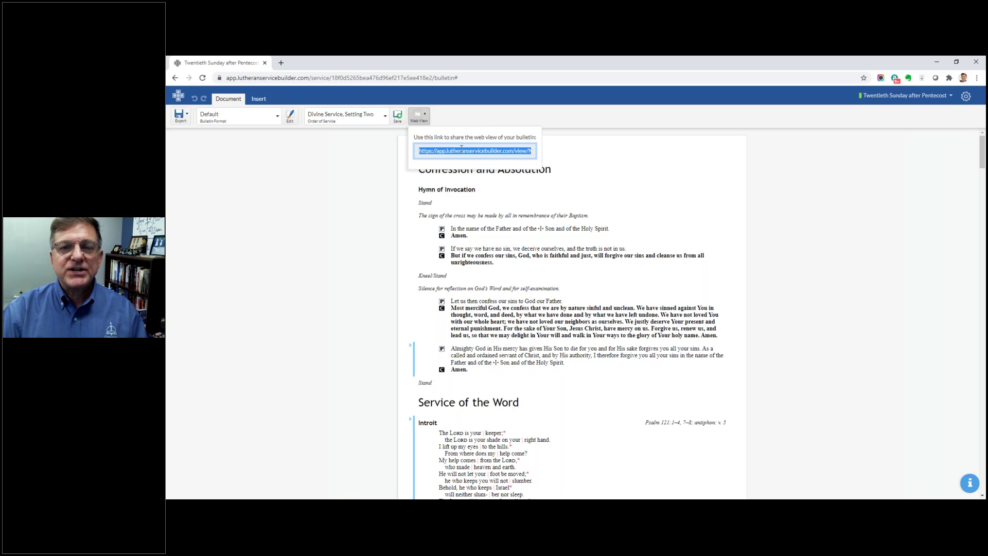
right_click(461, 149)
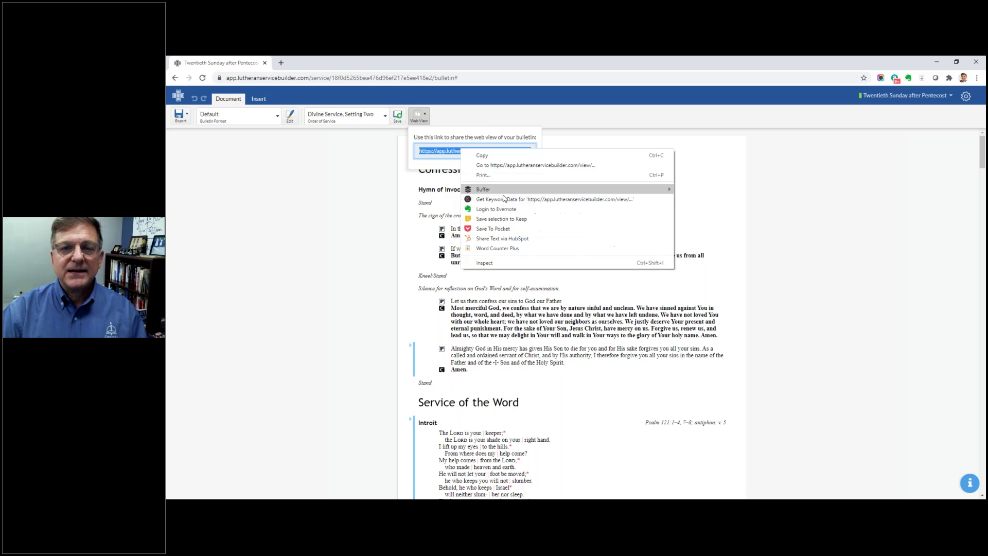
click(487, 155)
- Open the copied web view link in a new browser tab, look through the shared bulletin and return to the bulletin editor
click(281, 62)
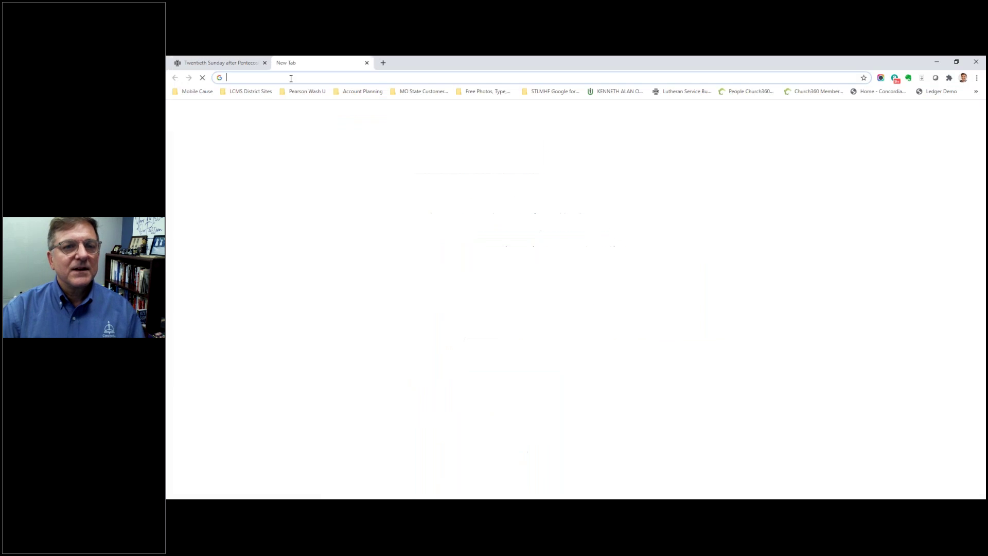
right_click(291, 79)
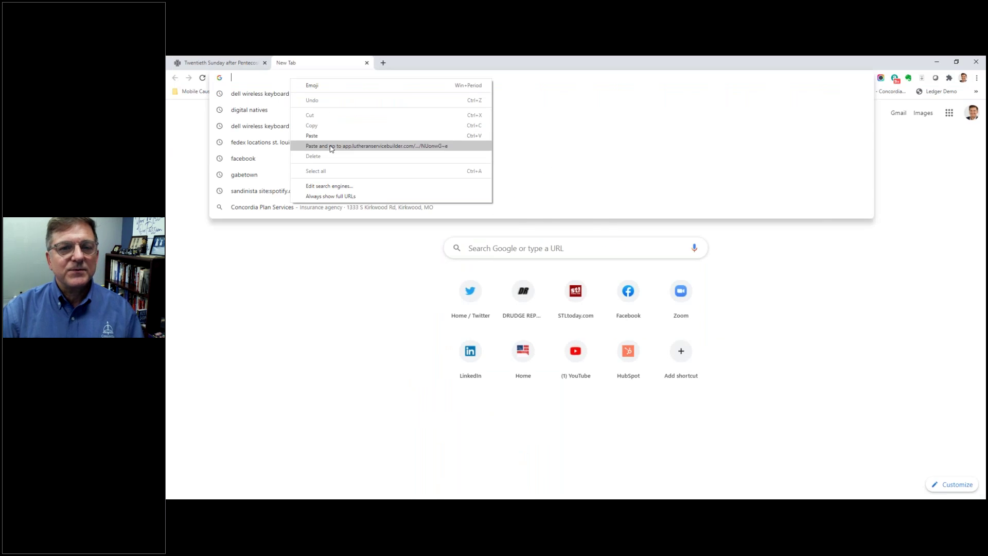
click(464, 135)
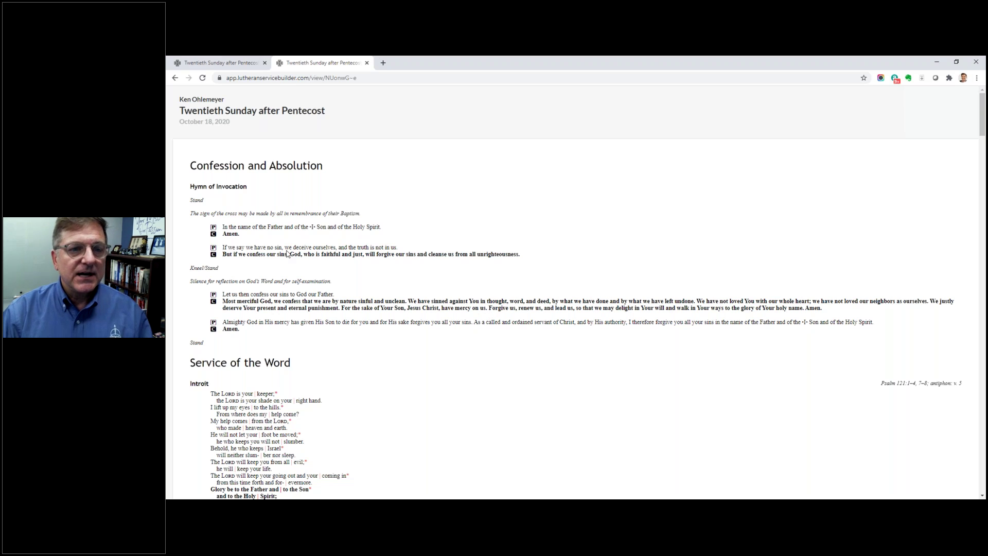
scroll(287, 252, down, 12)
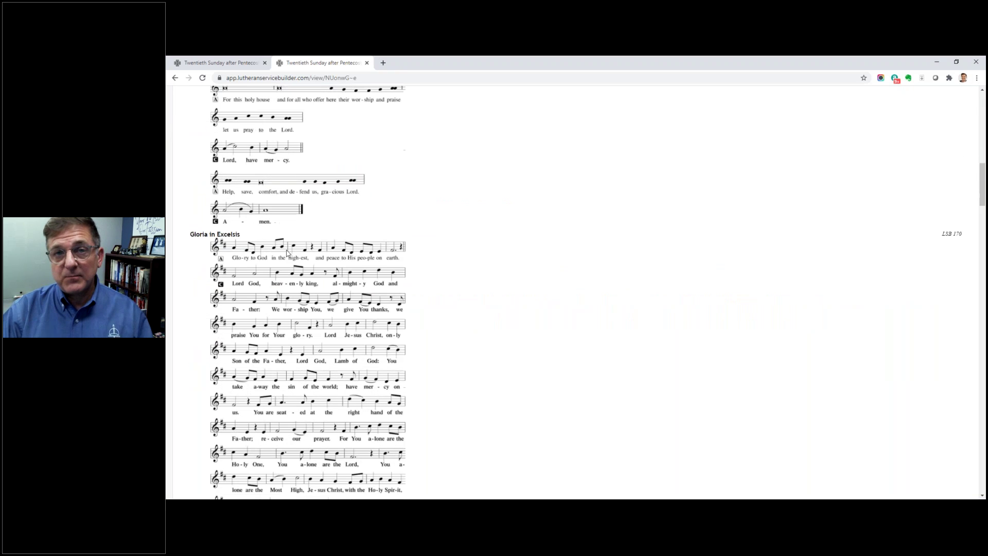
scroll(287, 252, up, 15)
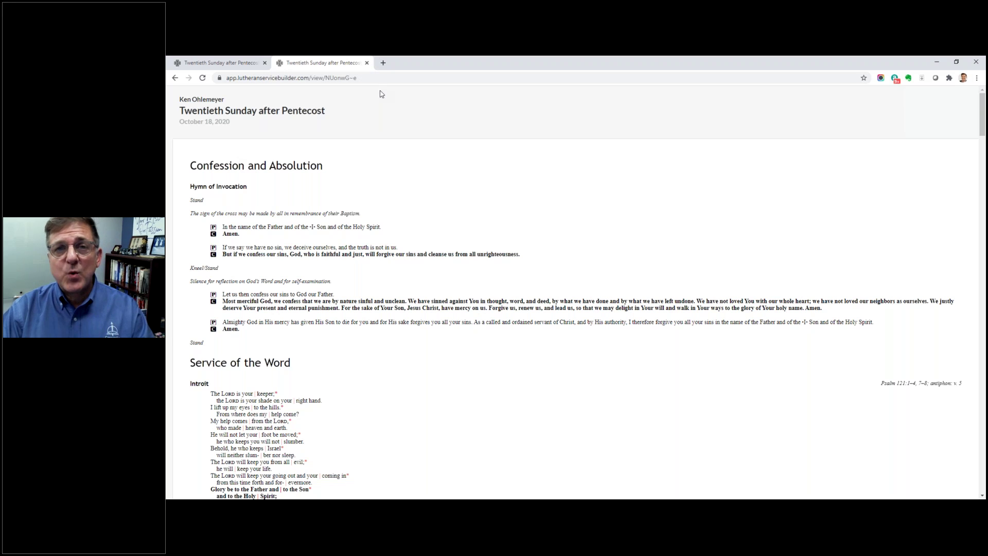
click(175, 59)
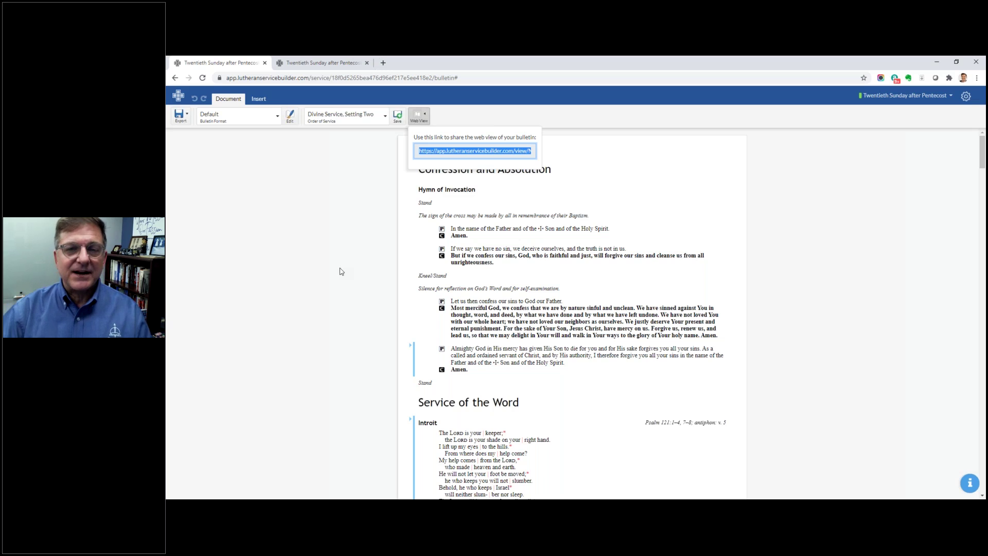
click(524, 232)
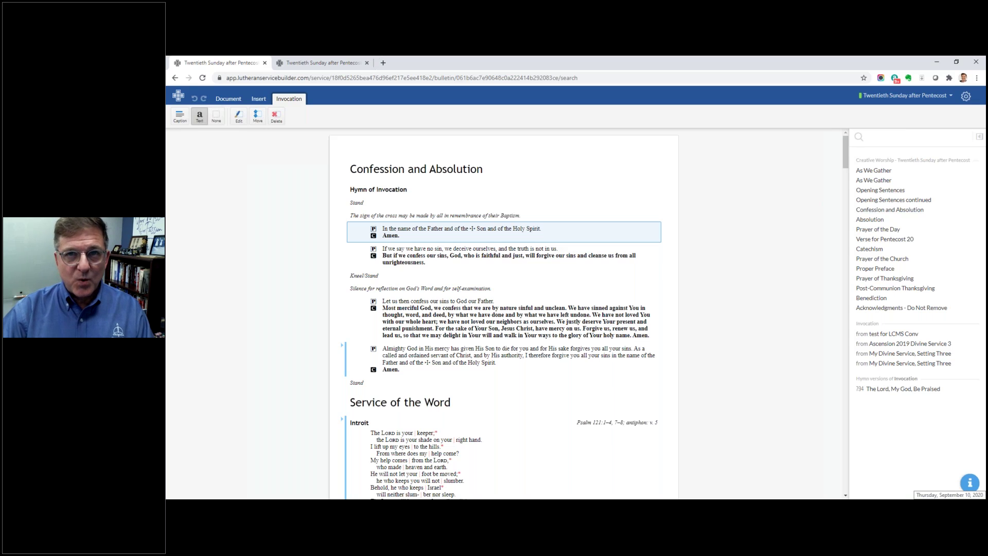
- View the bulletin help options and the support message form, and close the help without sending anything
click(966, 483)
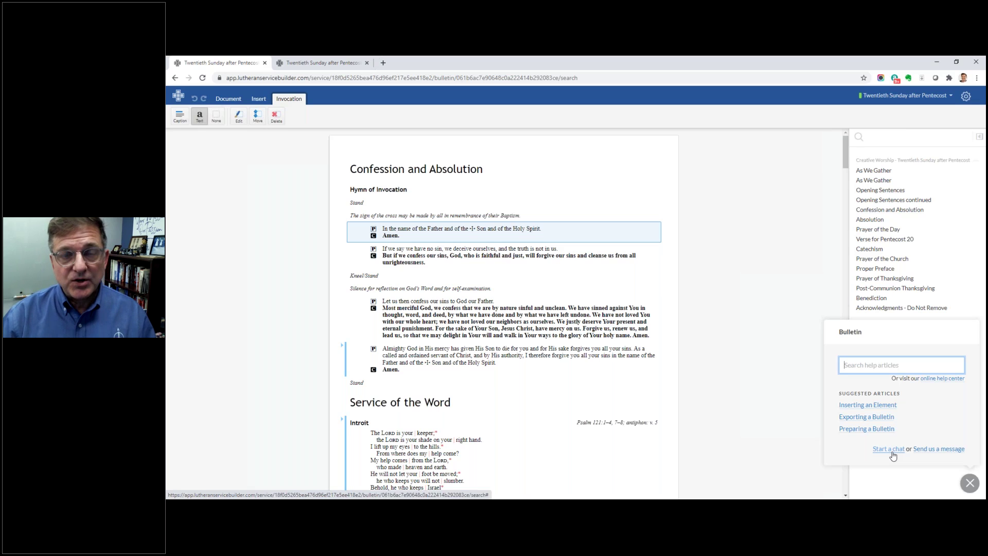
click(942, 449)
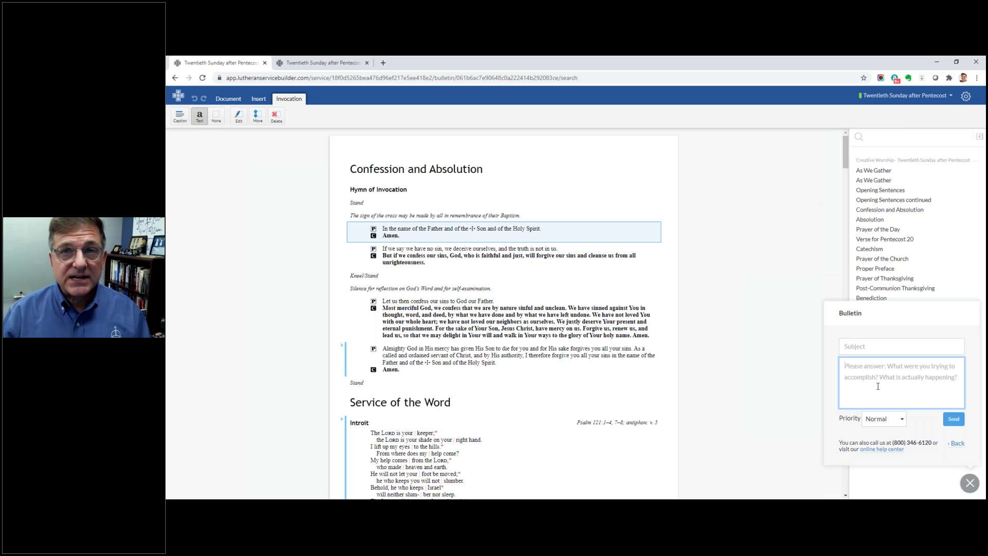
click(971, 487)
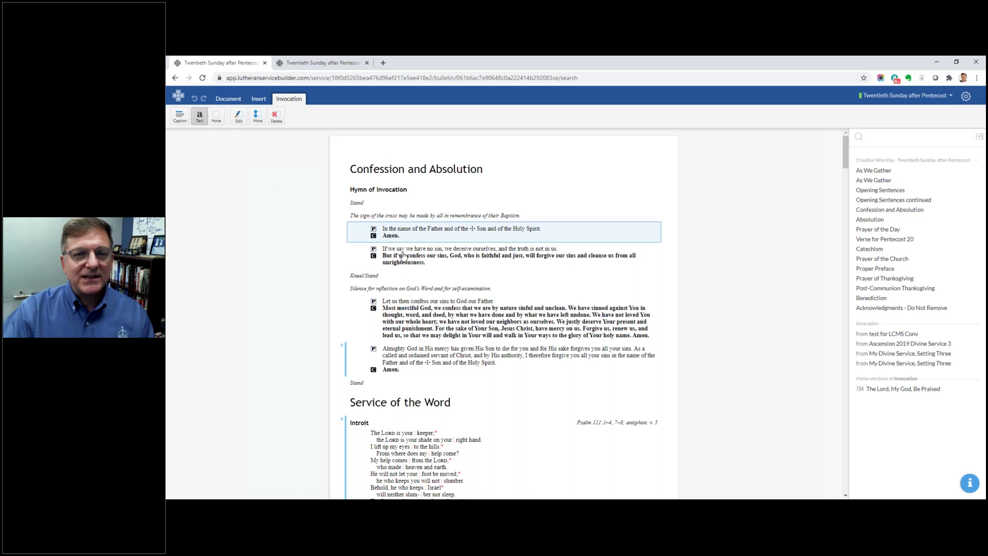
- View the file formats available for exporting the bulletin without exporting it
click(223, 100)
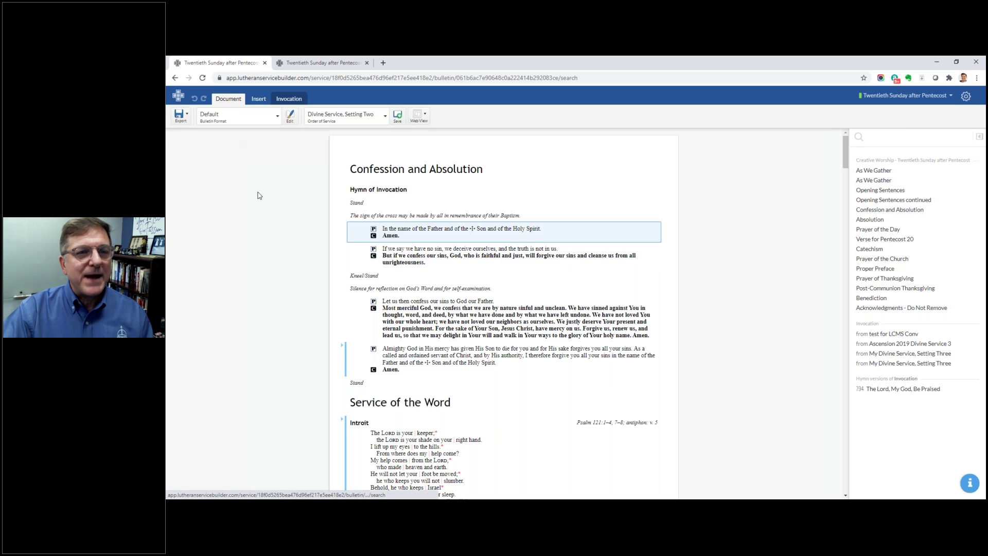
click(188, 117)
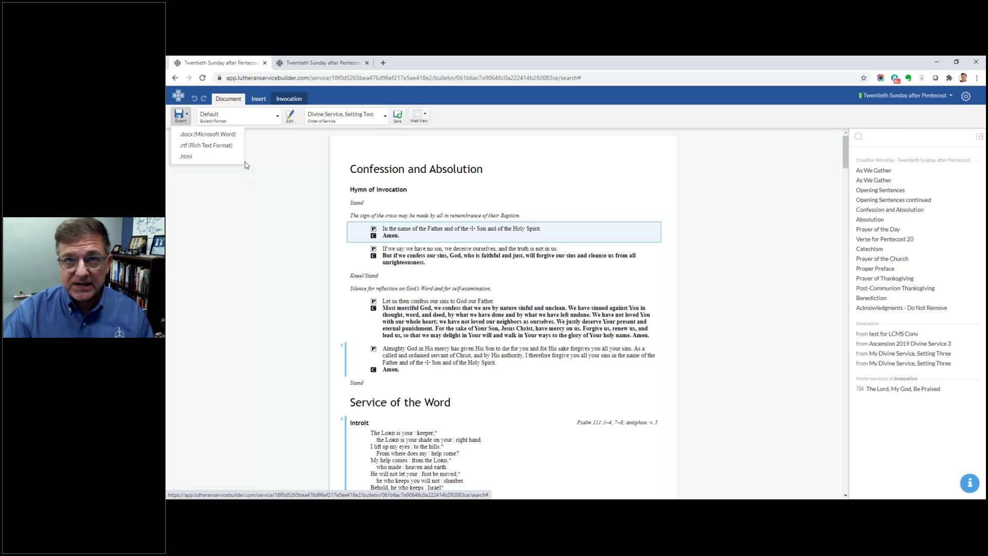
click(280, 144)
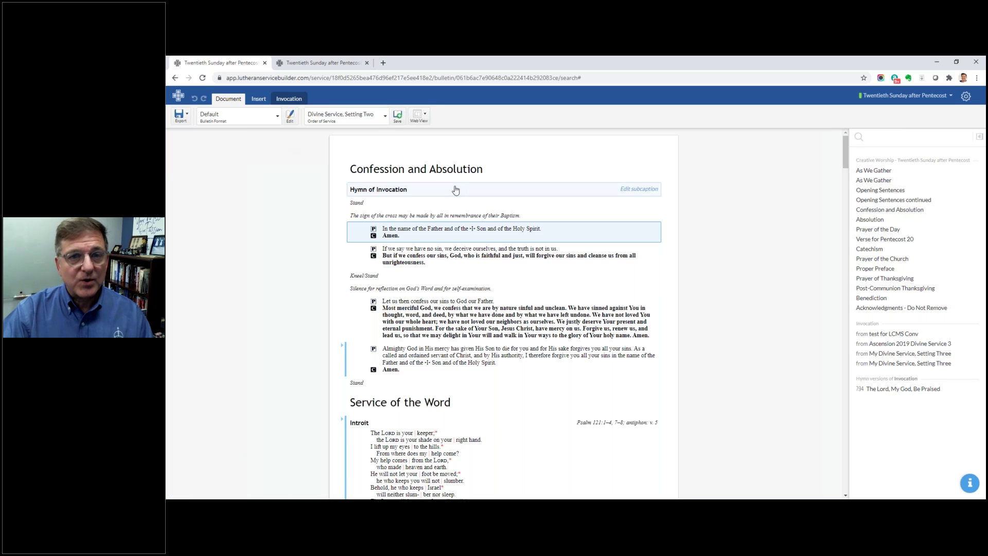
- Insert a rubric between Kneel/Stand and the silence for reflection, and delete it again
click(260, 101)
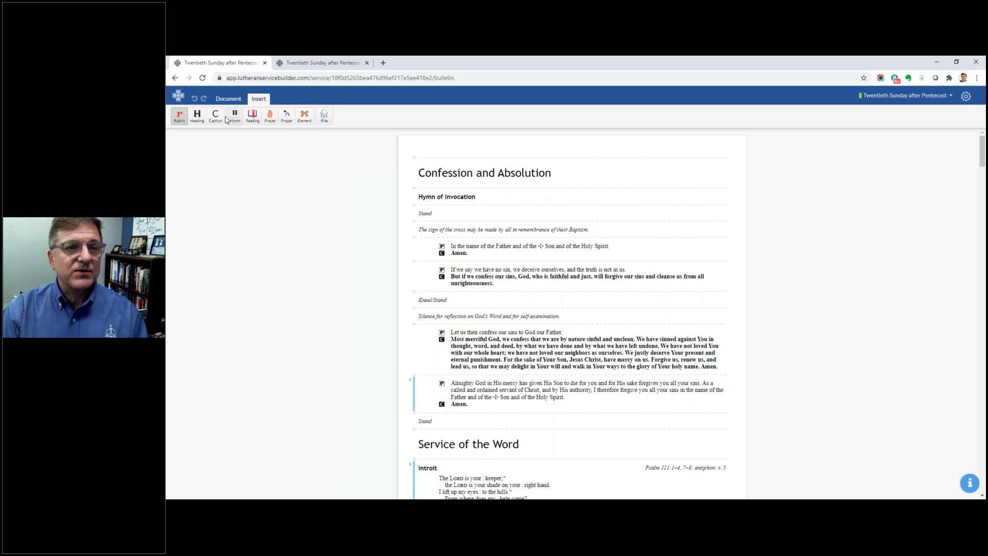
scroll(458, 273, down, 2)
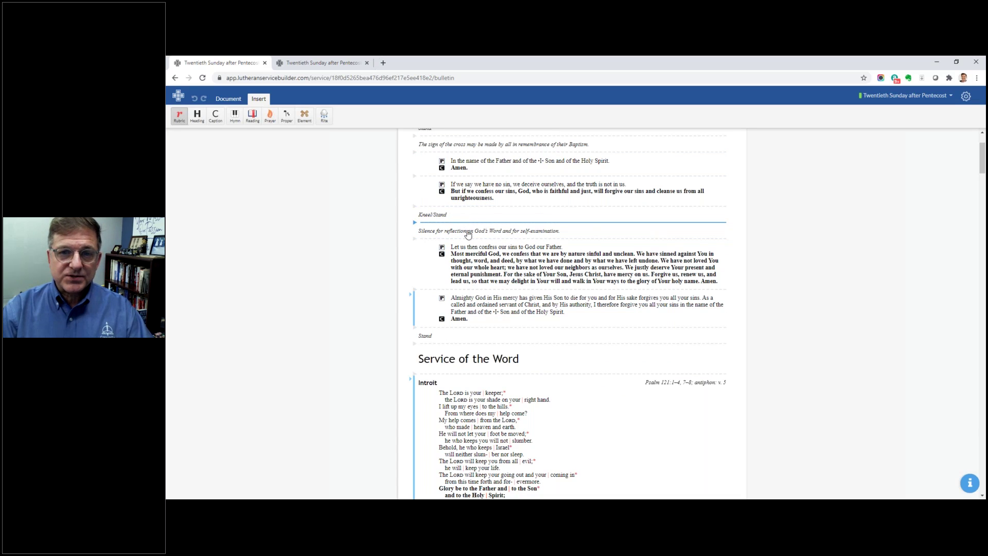
click(413, 225)
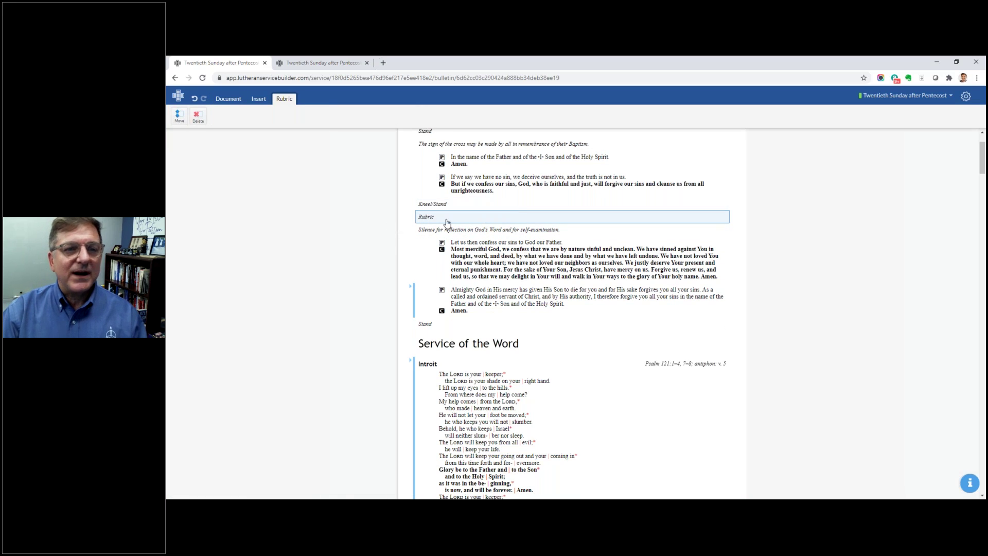
click(198, 117)
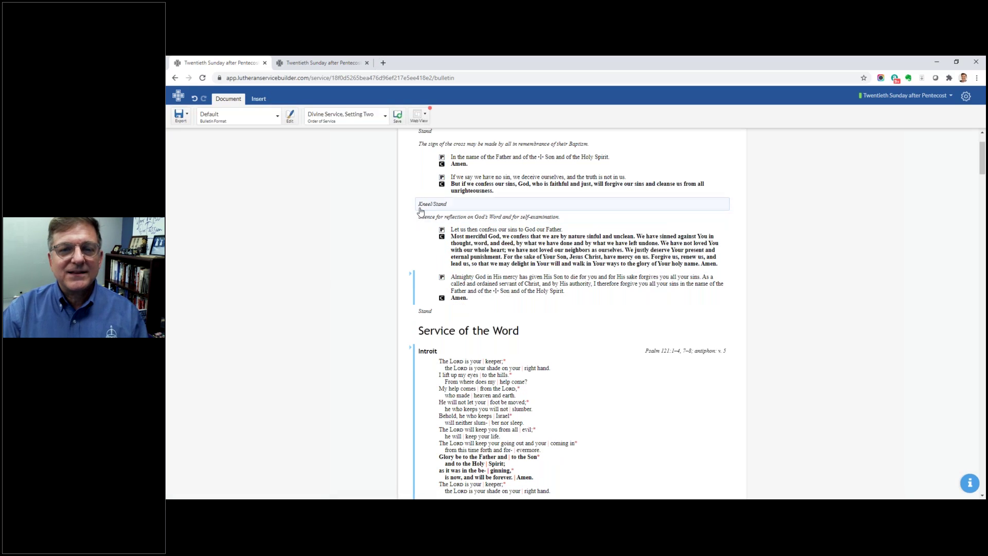
- Insert hymn 789 Praise and Thanksgiving between Kneel/Stand and the silence for reflection
click(259, 99)
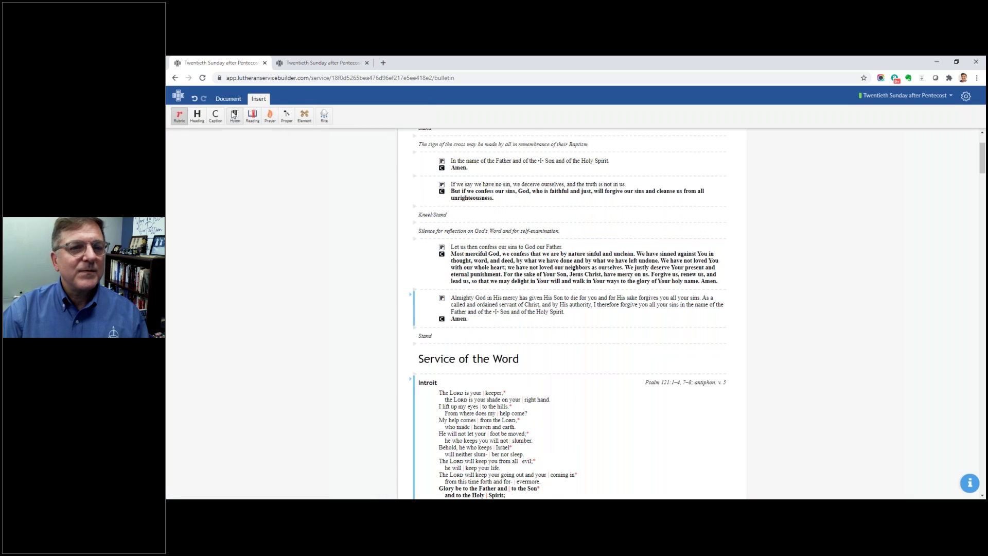
click(234, 114)
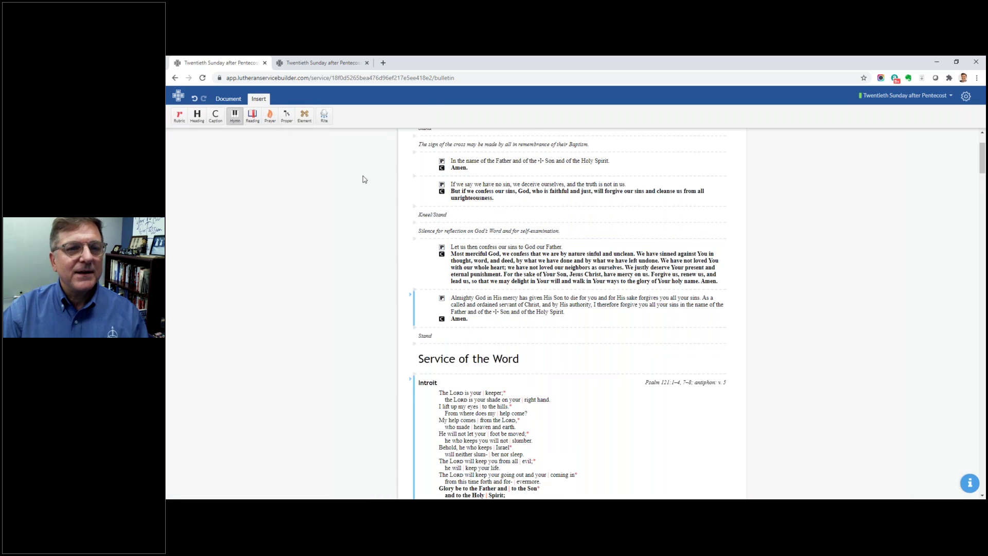
click(430, 223)
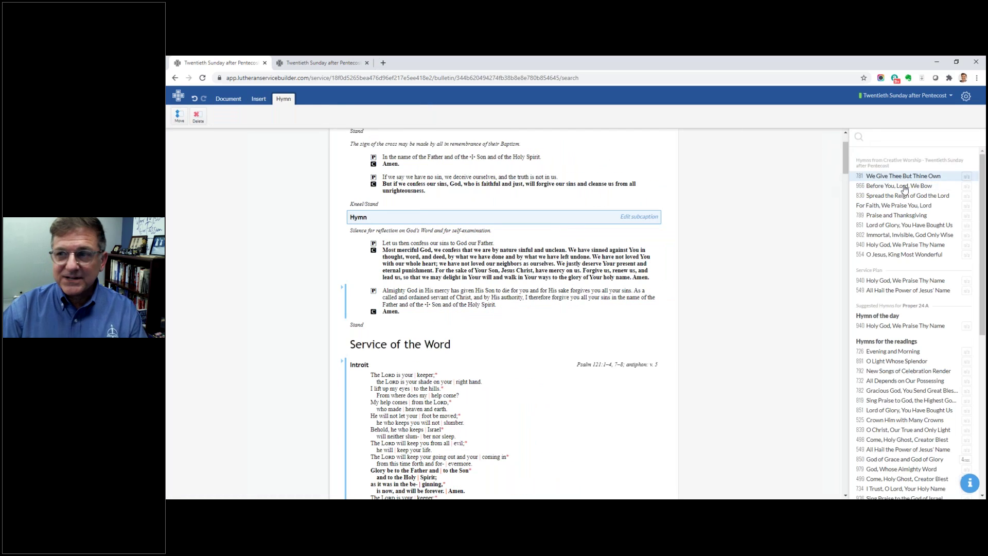
click(892, 216)
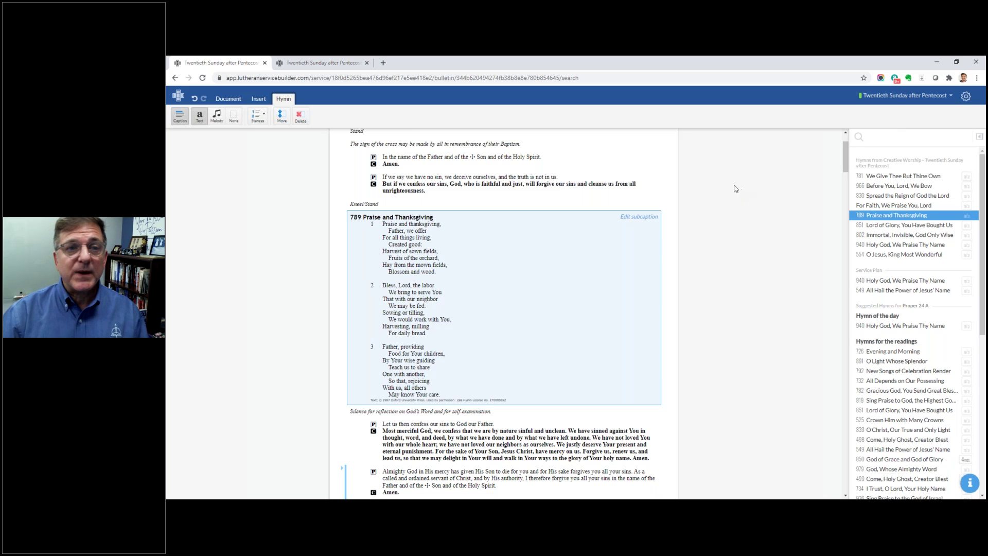
- Show the Praise and Thanksgiving hymn with its melody and leave out stanza 2, keeping it in its place
click(217, 117)
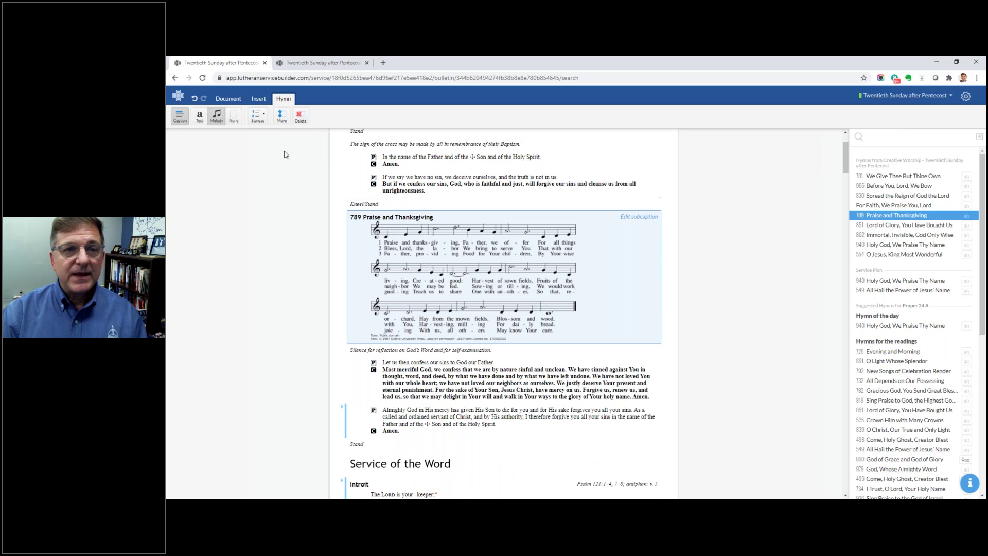
click(263, 118)
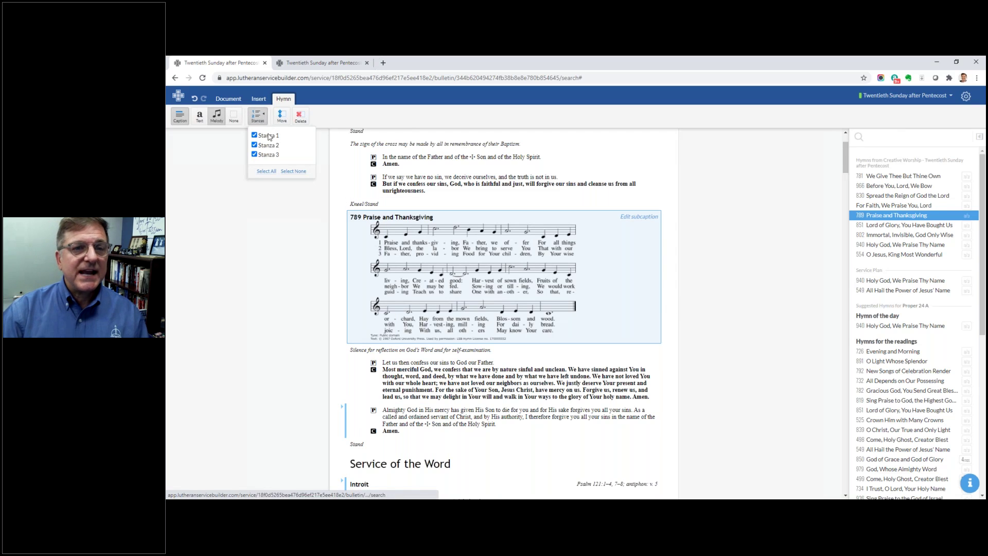
click(263, 148)
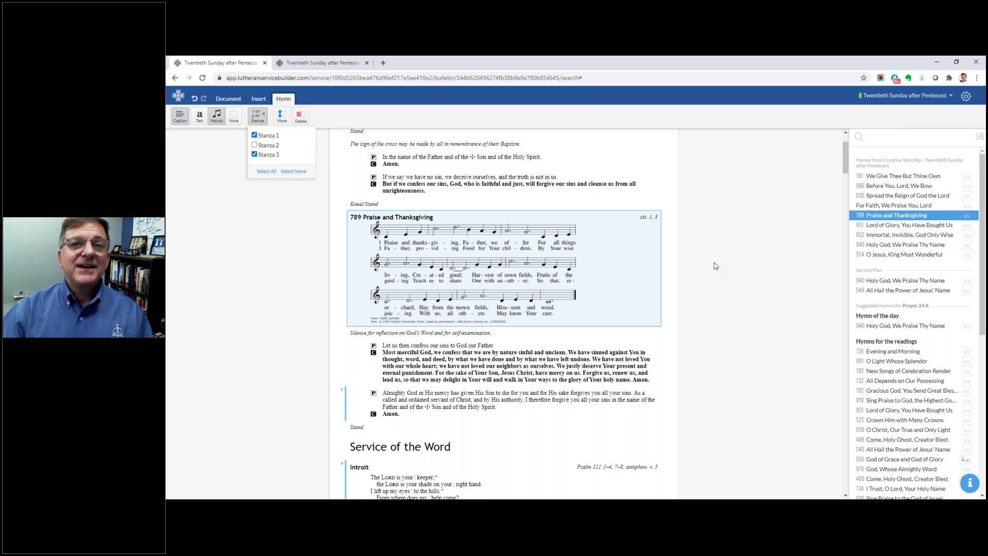
click(284, 118)
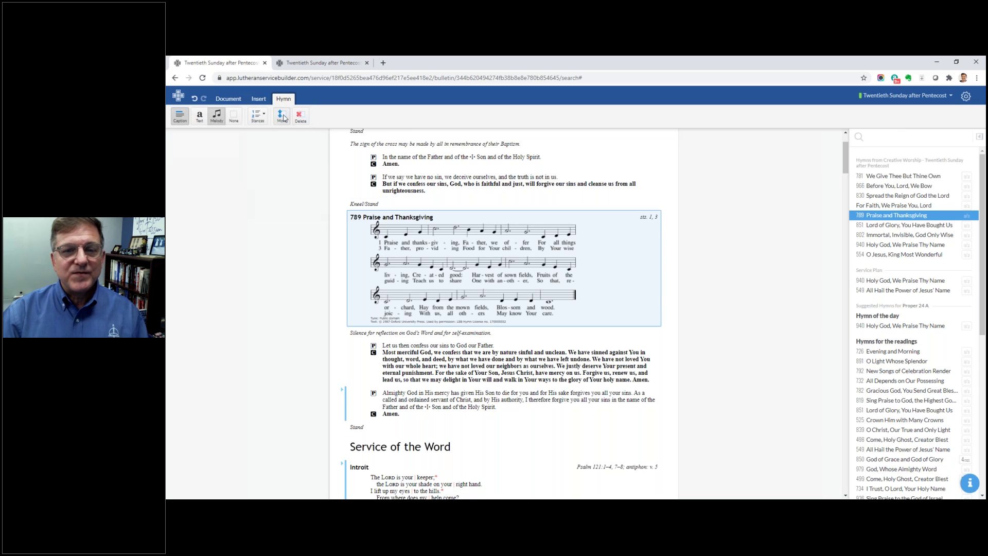
click(283, 117)
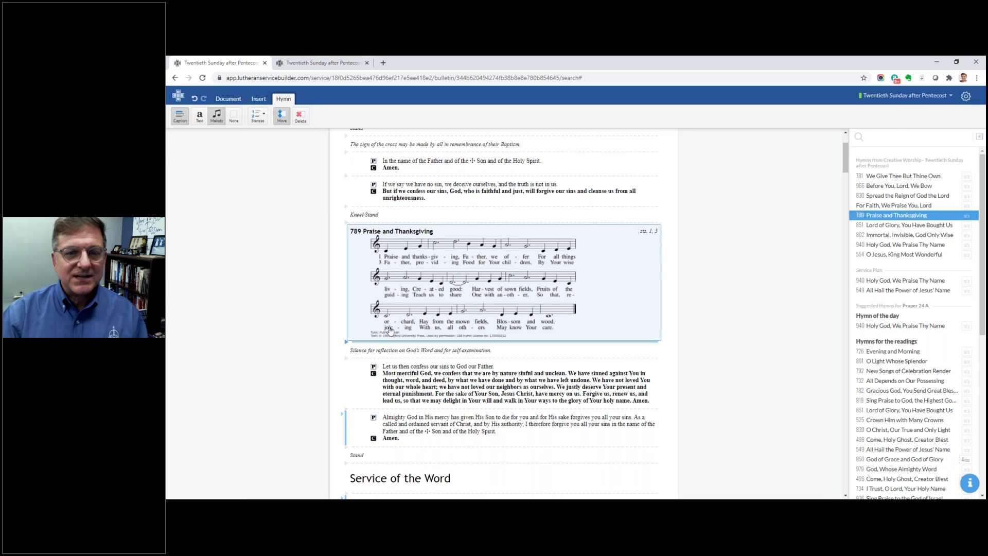
click(324, 109)
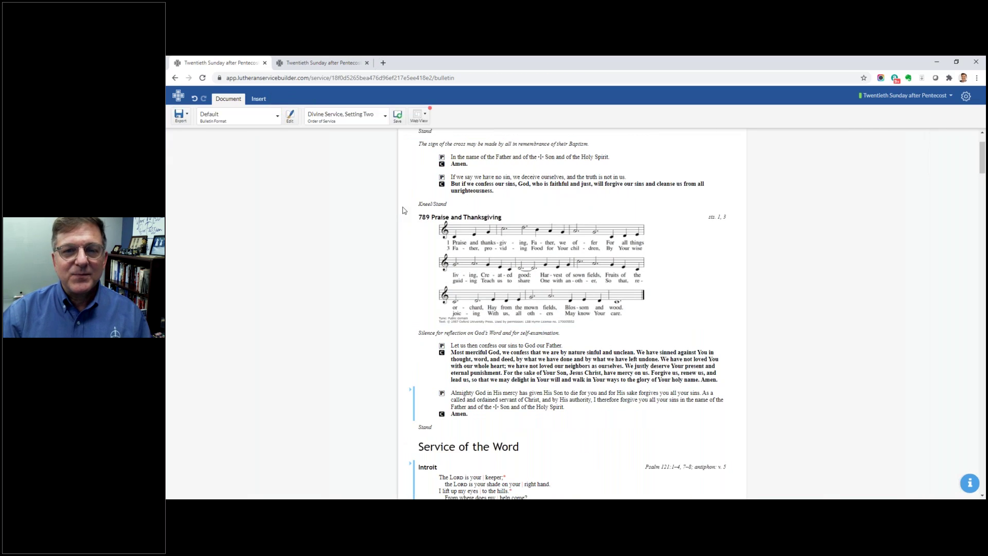
- Delete the Kneel/Stand rubric directly above hymn 789 Praise and Thanksgiving
click(513, 265)
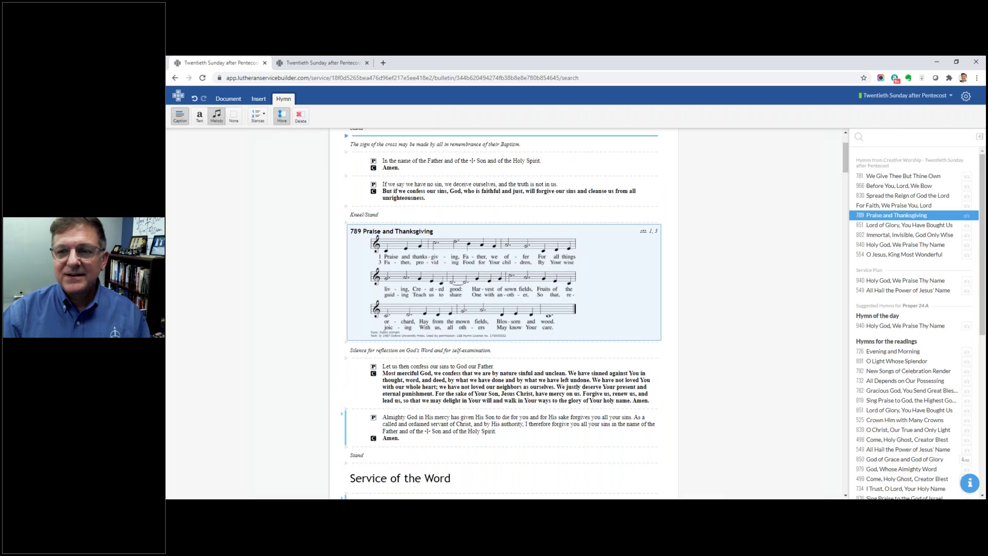
click(437, 208)
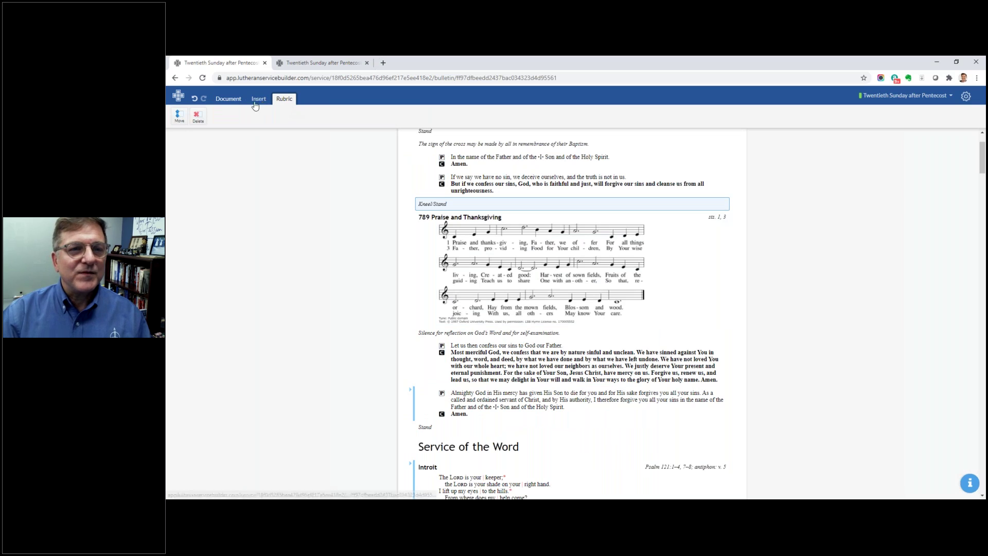
click(200, 117)
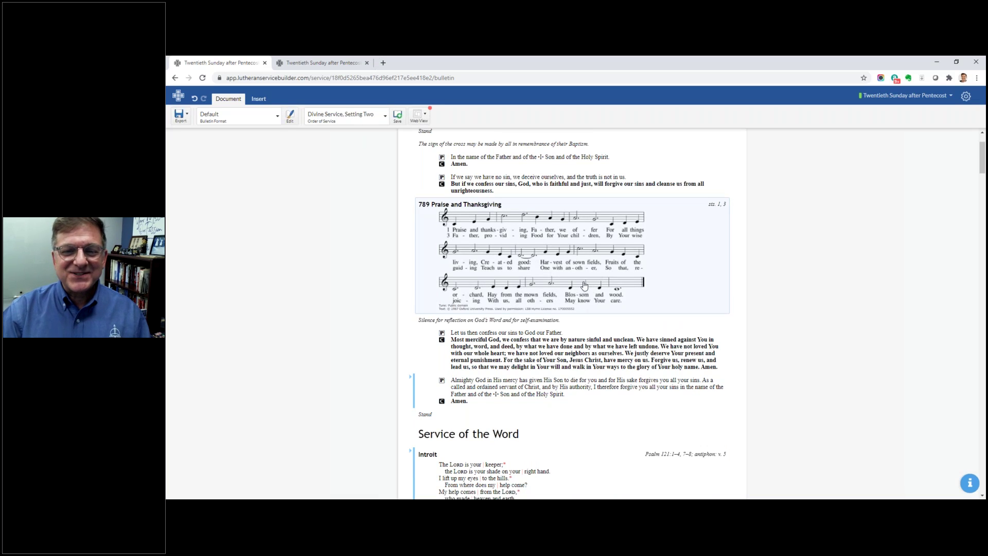
- Expand the alternatives for the Introit under Service of the Word and choose the Psalm, Psalm 96:1–9, in its place
scroll(584, 286, down, 3)
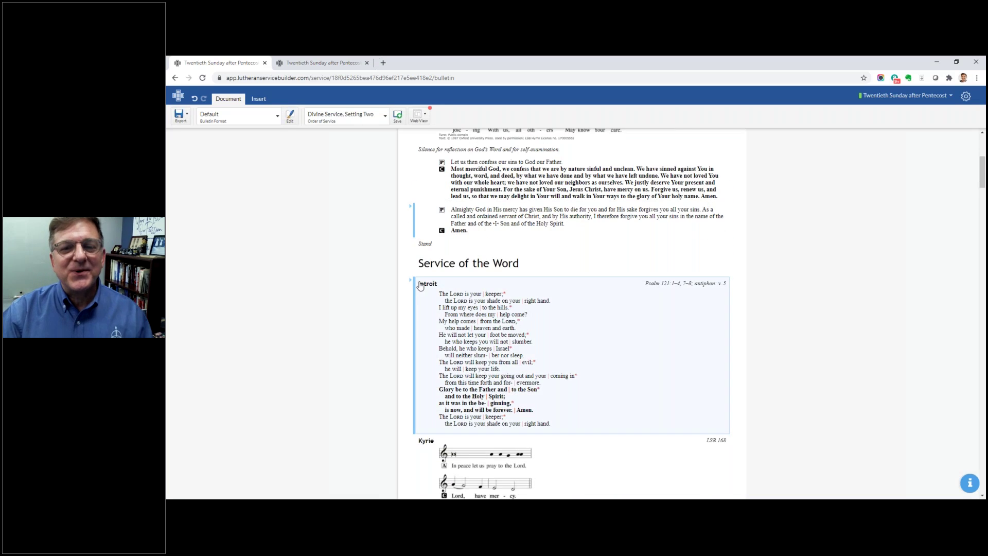
scroll(442, 211, down, 2)
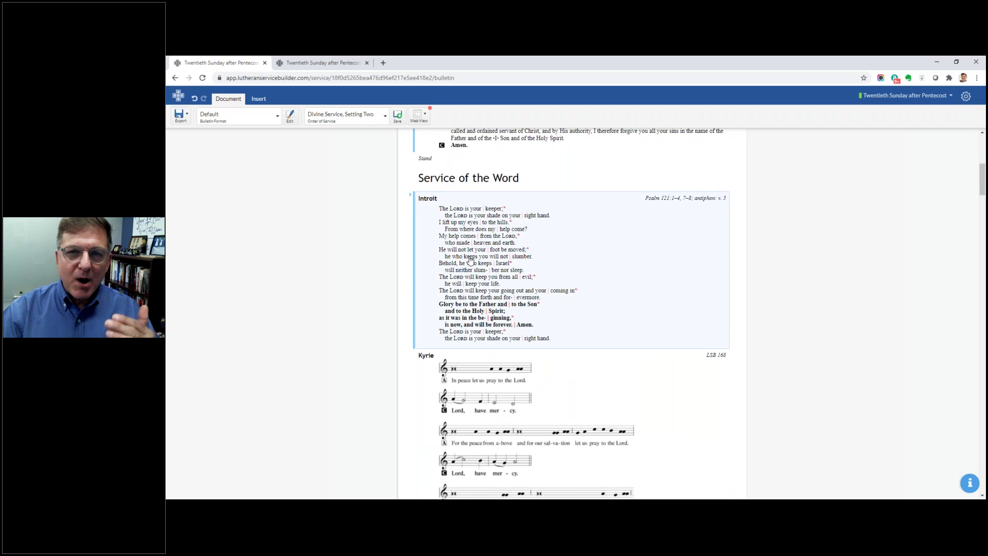
click(411, 199)
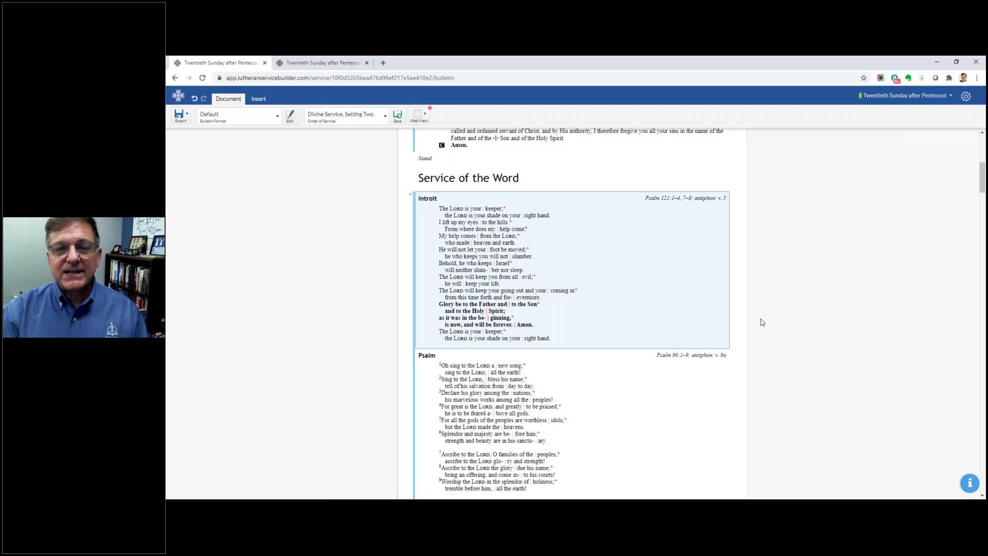
scroll(761, 322, down, 1)
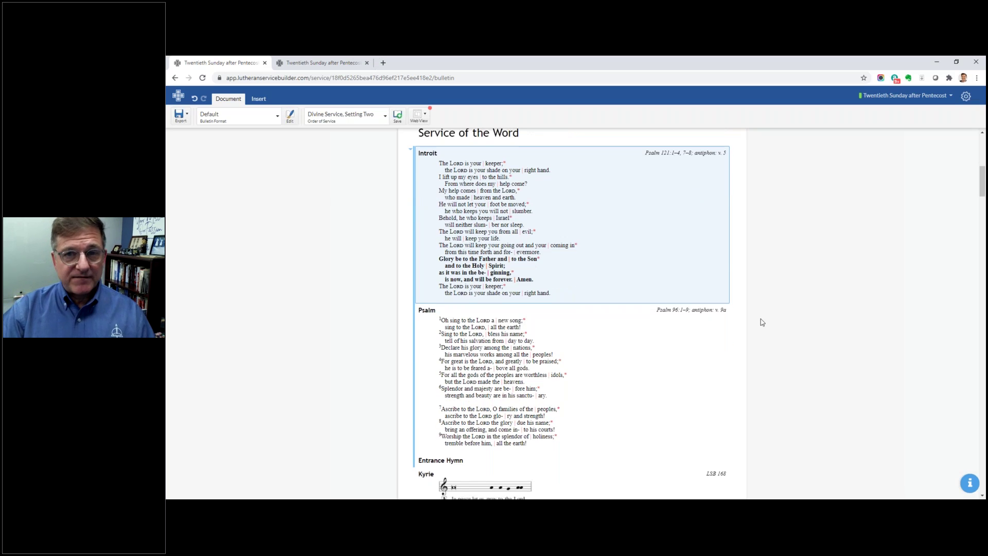
scroll(761, 322, down, 2)
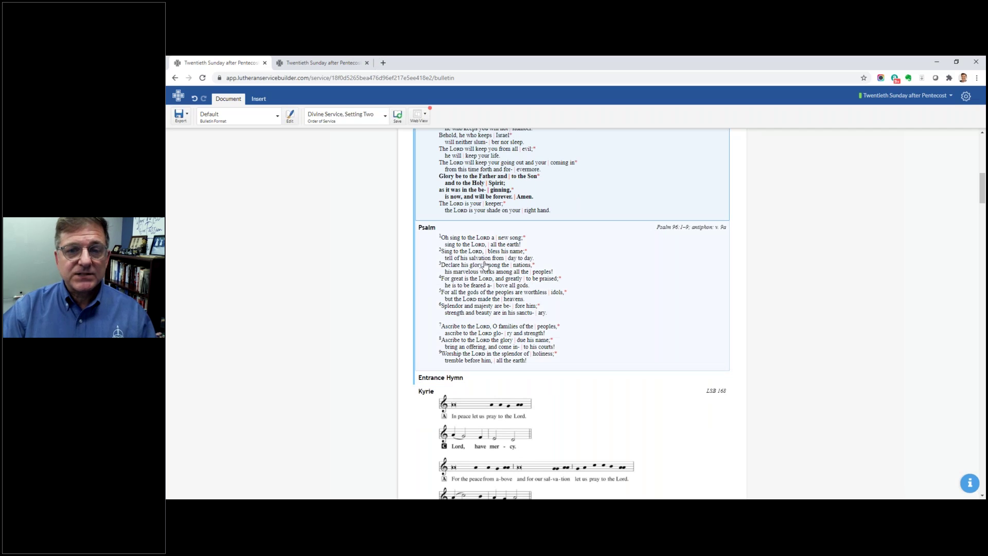
scroll(485, 265, up, 2)
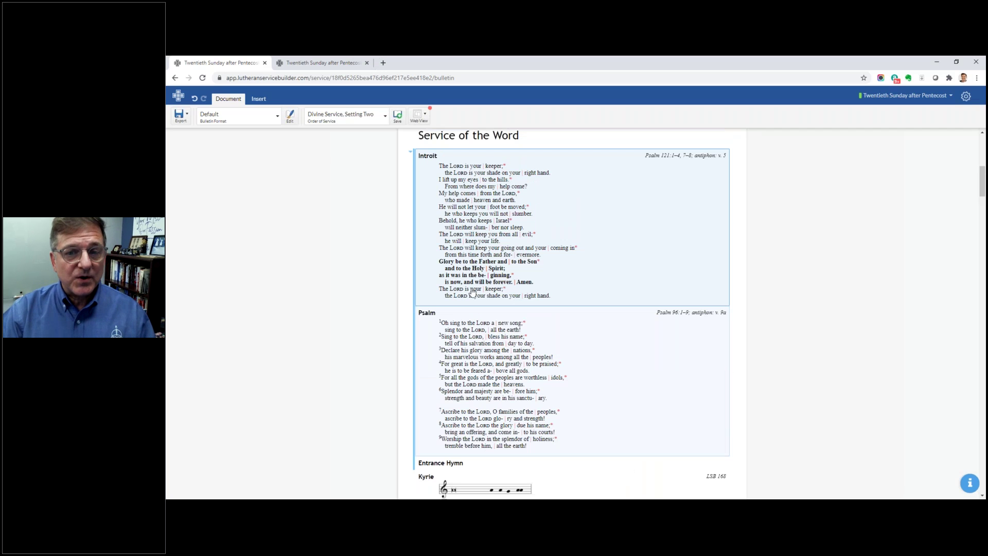
click(462, 337)
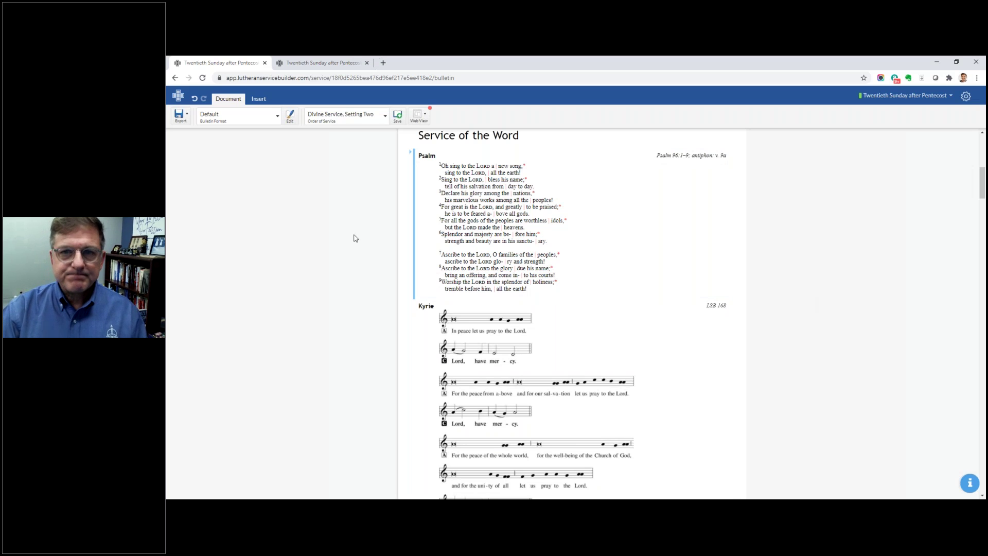
scroll(355, 181, up, 2)
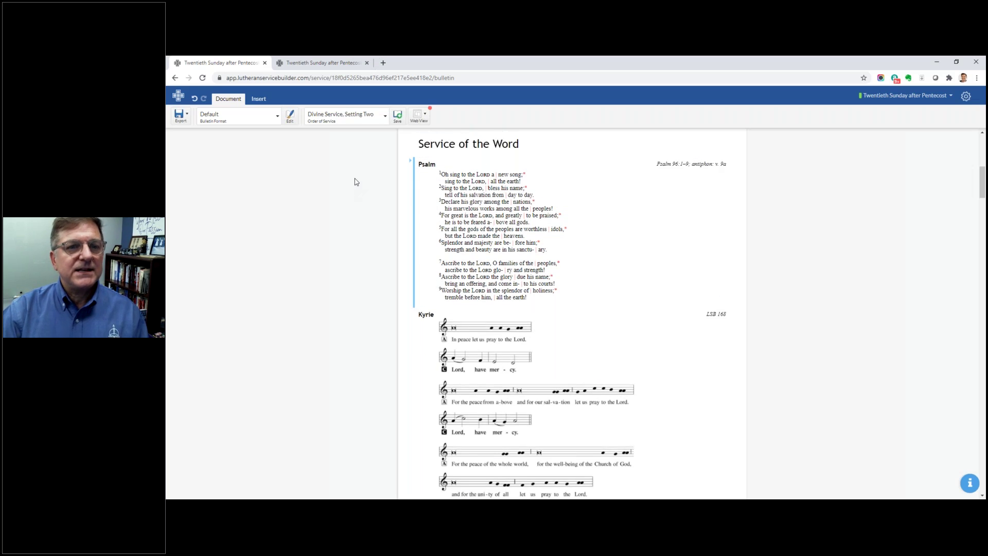
- Look through the rest of the bulletin down to the Acknowledgments, and select the first Distribution Hymn entry
click(259, 99)
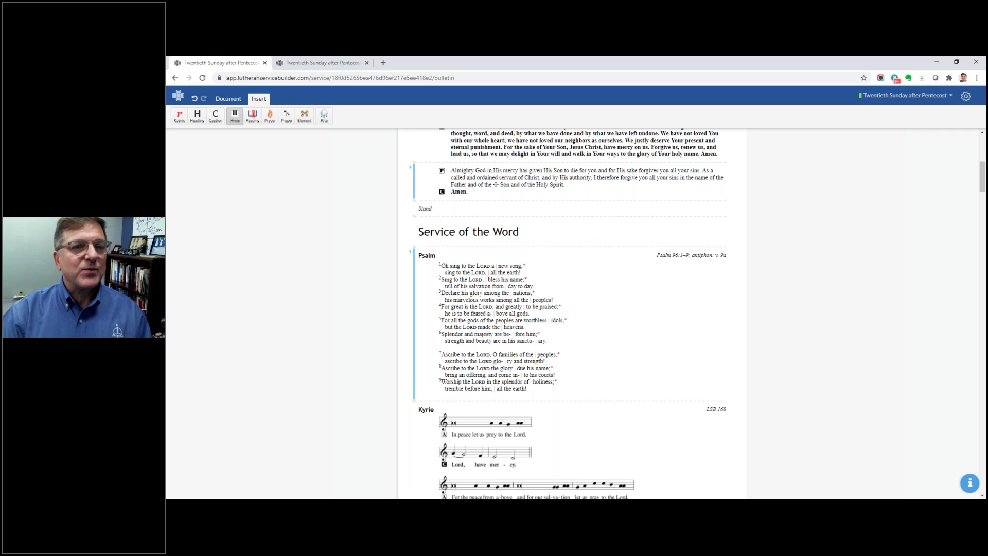
click(228, 98)
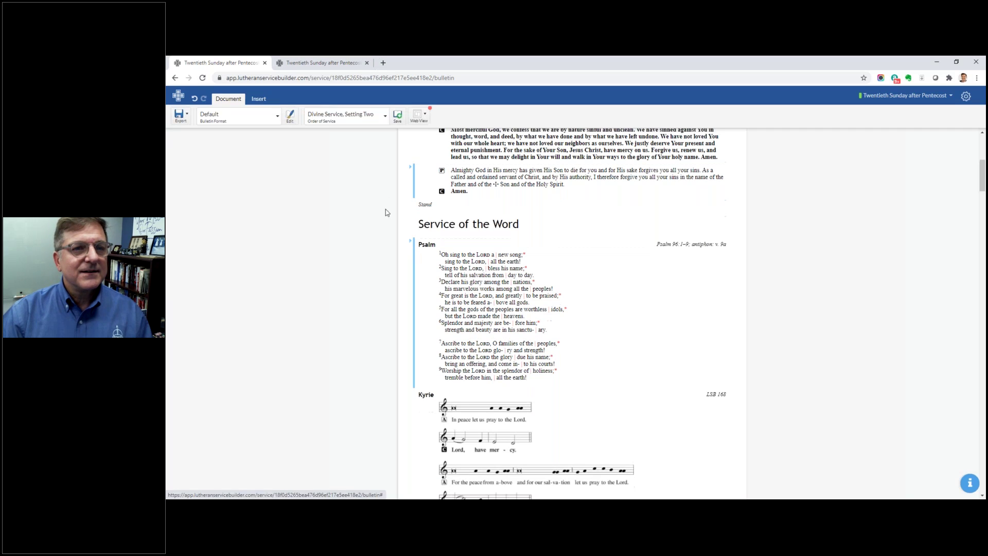
scroll(785, 299, down, 3)
scroll(785, 301, down, 15)
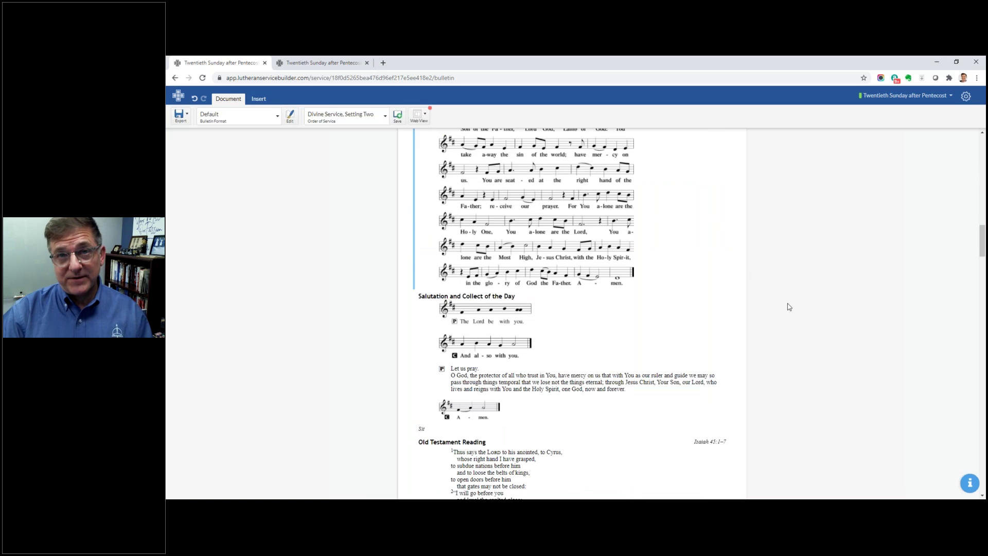
scroll(790, 307, down, 10)
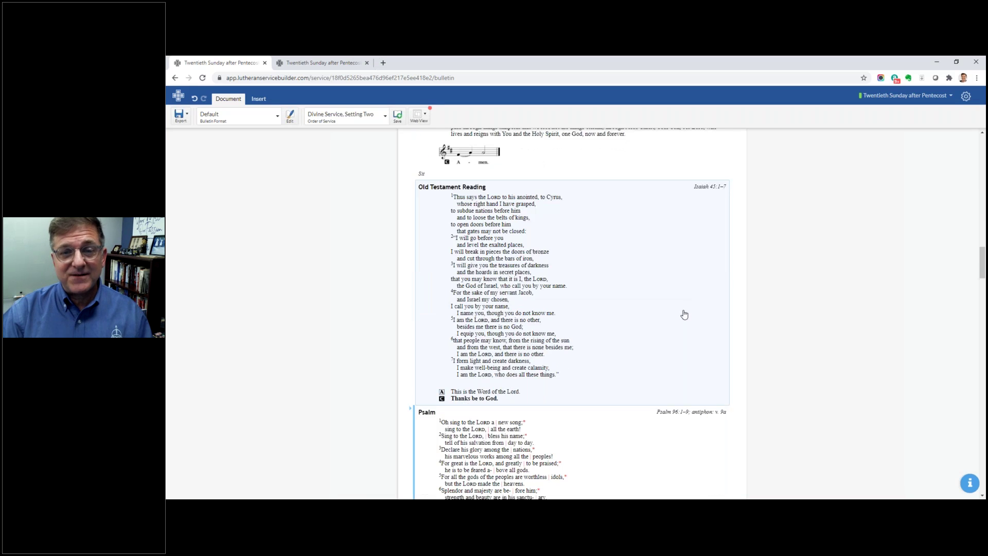
scroll(684, 315, down, 10)
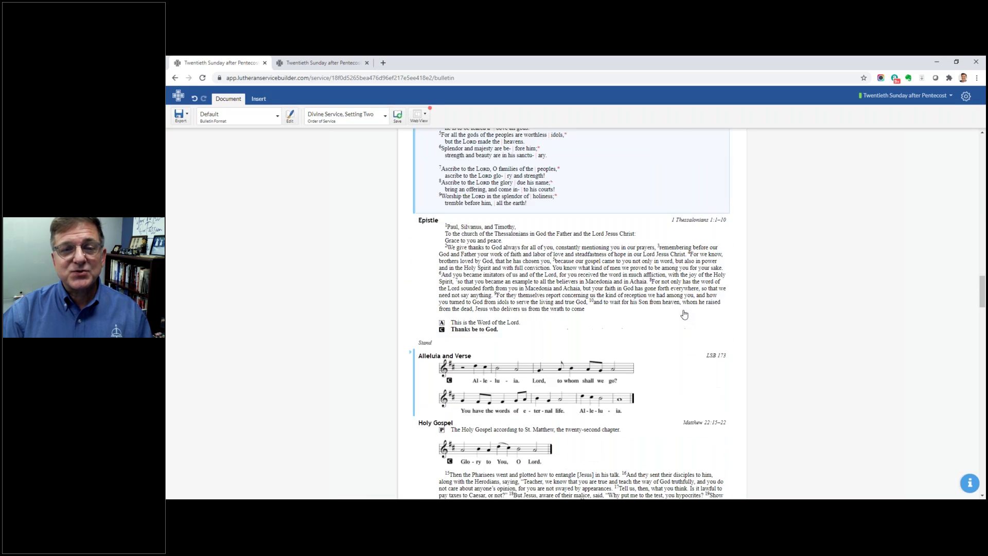
scroll(684, 315, down, 8)
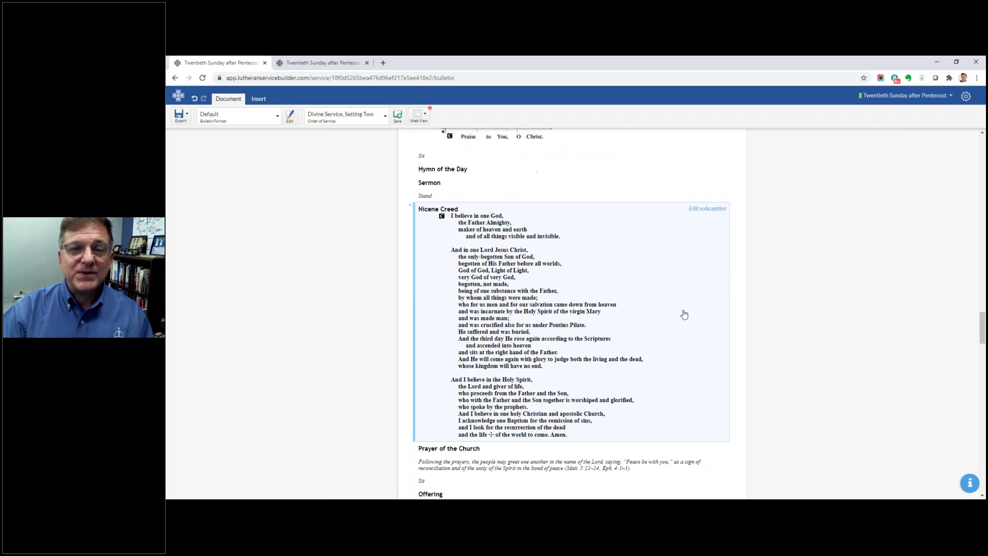
scroll(684, 314, down, 3)
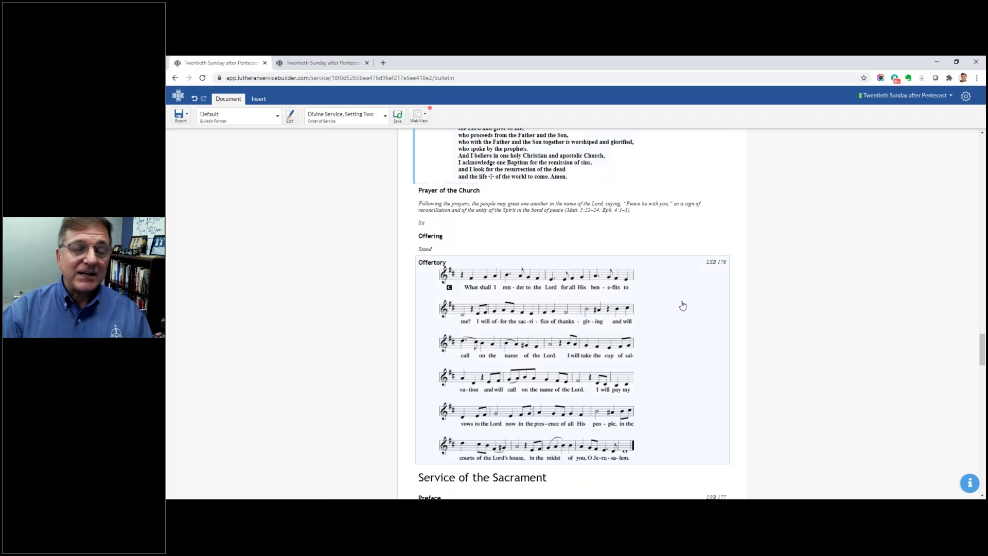
scroll(650, 340, down, 12)
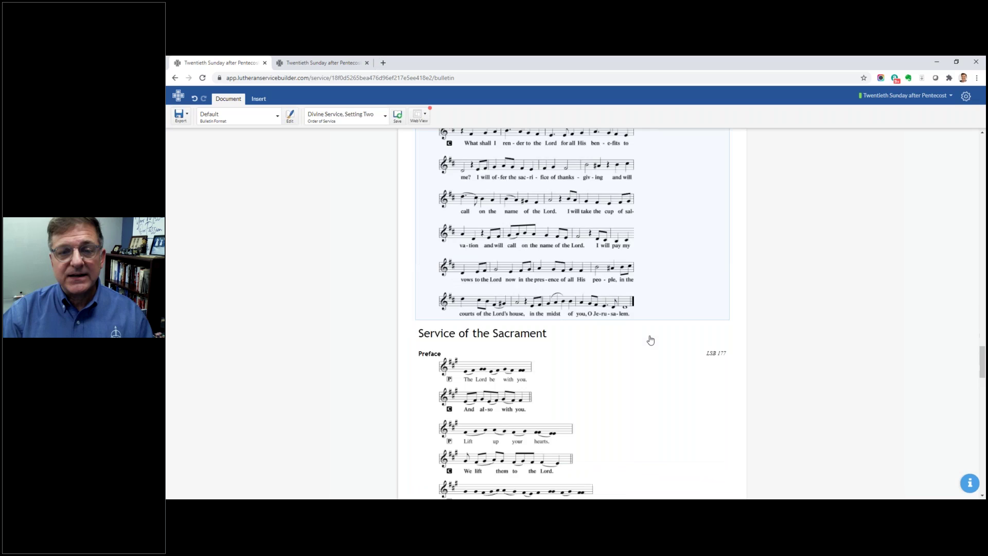
scroll(650, 339, down, 18)
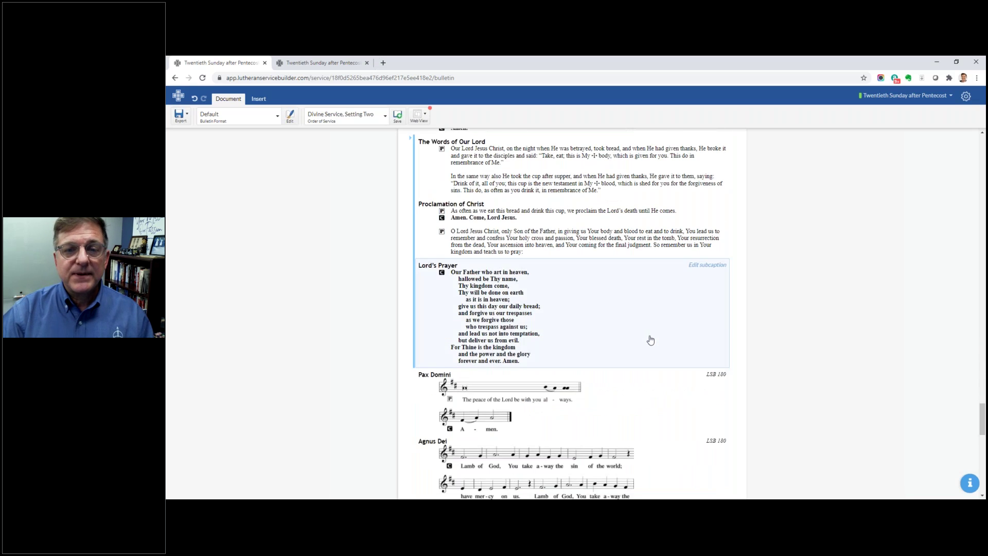
scroll(651, 340, down, 5)
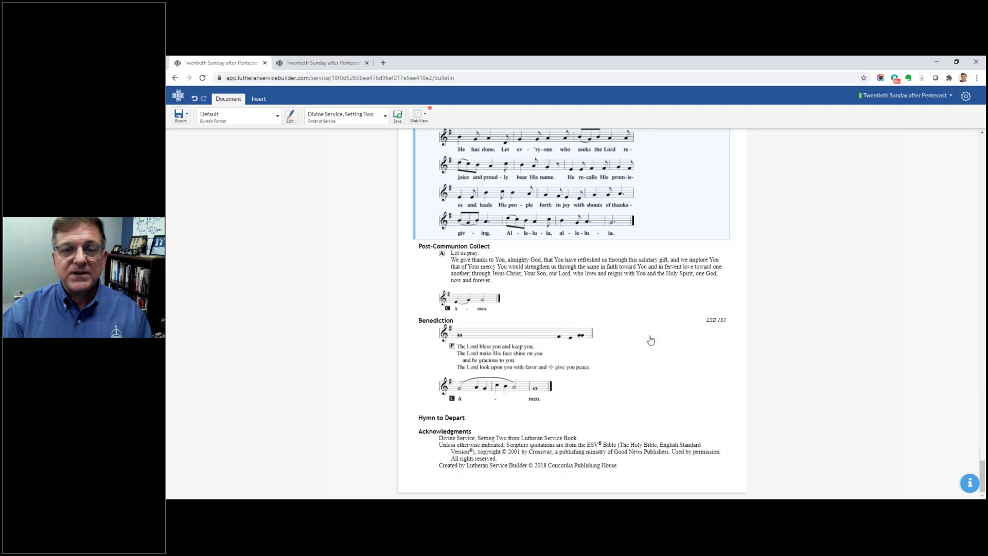
scroll(619, 339, up, 2)
scroll(619, 338, up, 6)
scroll(453, 320, down, 3)
click(453, 320)
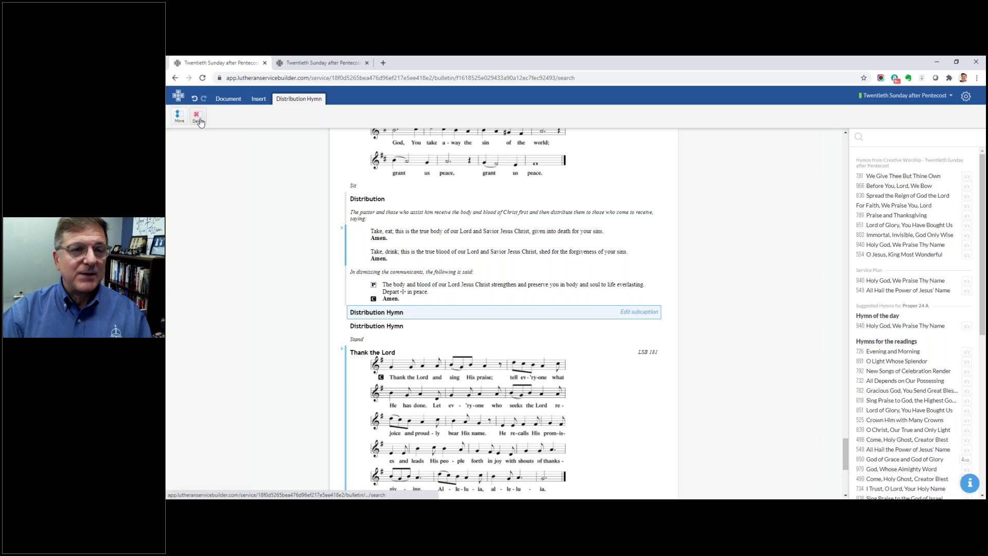
- Export the bulletin as a .docx (Microsoft Word) file, continuing without downloading the LSBSymbol font
click(234, 103)
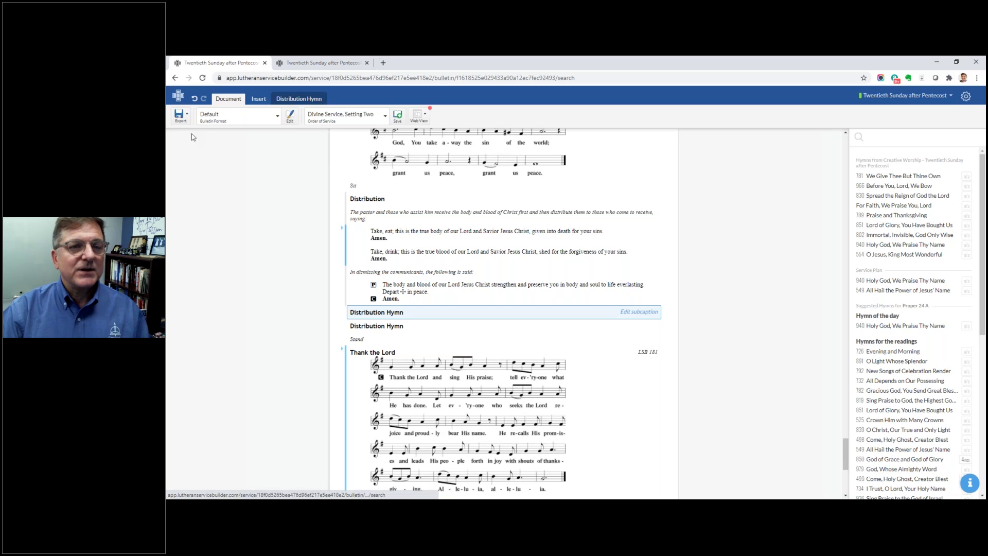
click(180, 115)
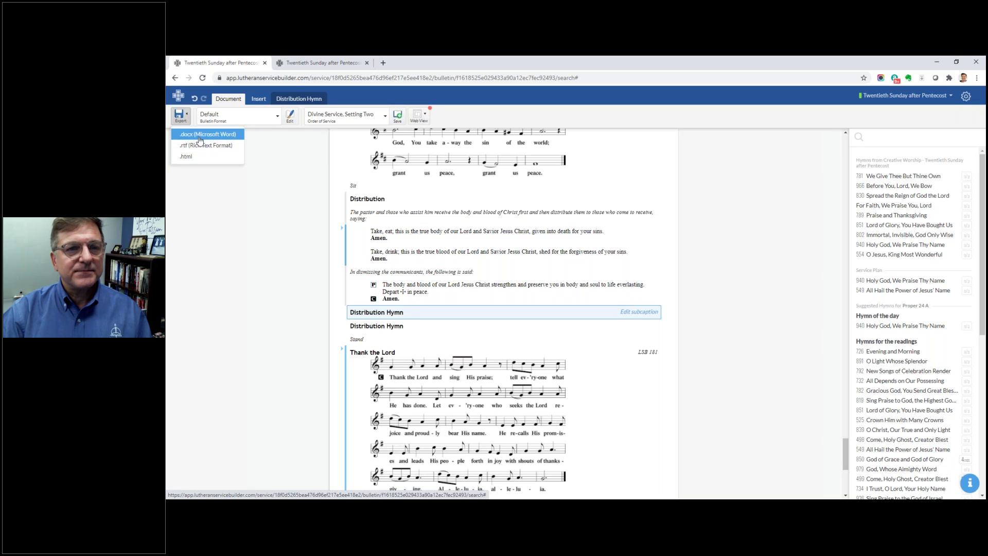
click(200, 138)
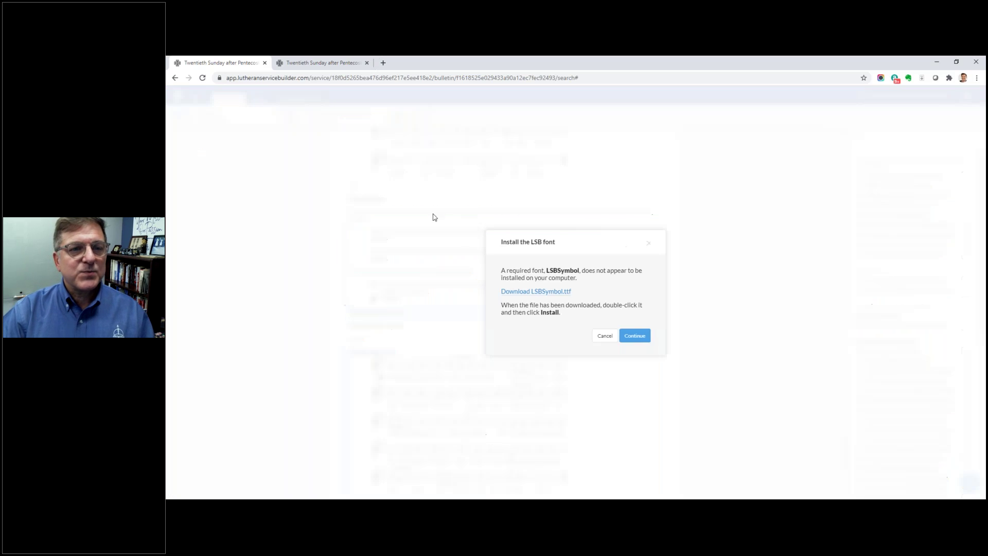
click(634, 336)
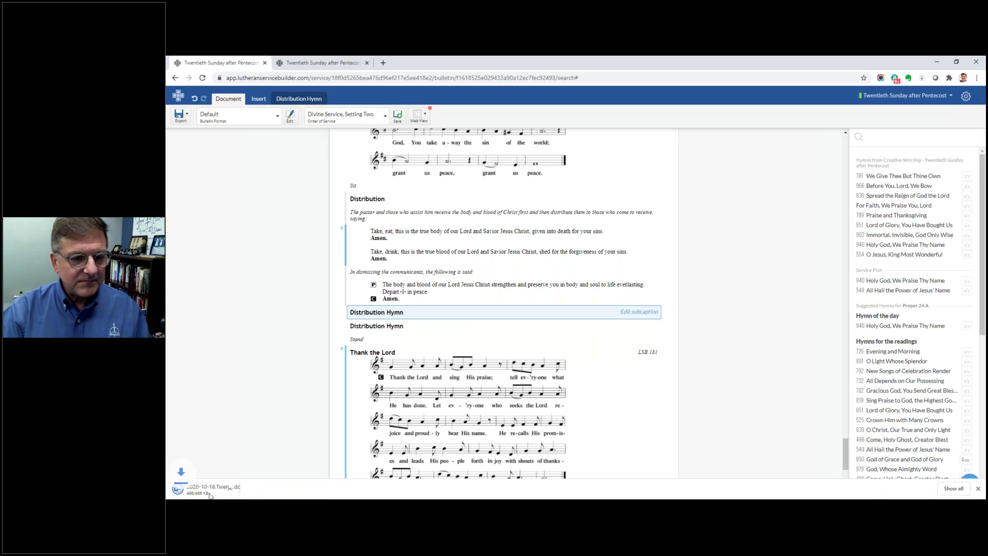
- Open the exported bulletin in Word, maximize its window and enable editing
click(183, 494)
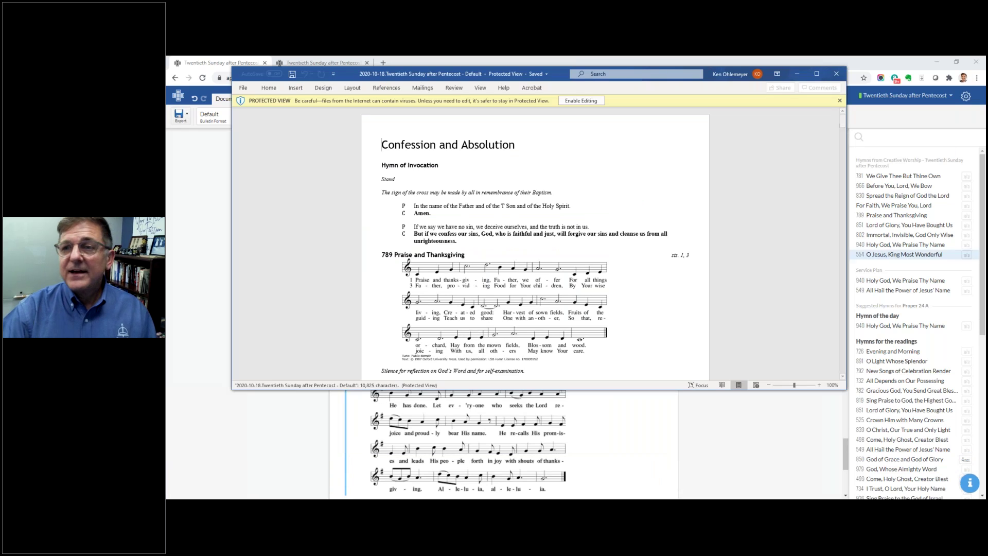
click(817, 73)
click(514, 90)
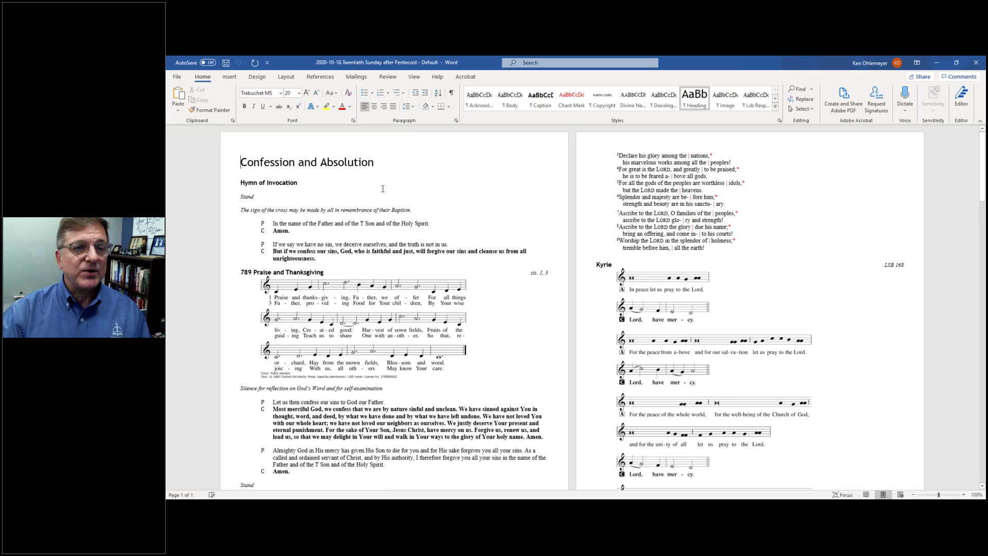
- Select the Confession and Absolution heading, examine the exported bulletin's first pages, and close the document
triple_click(302, 164)
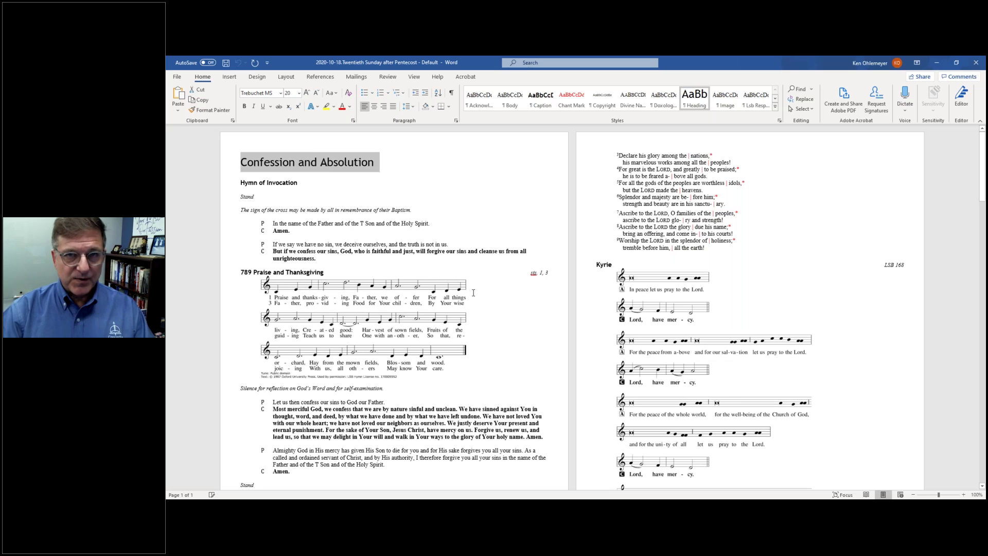
scroll(472, 294, down, 3)
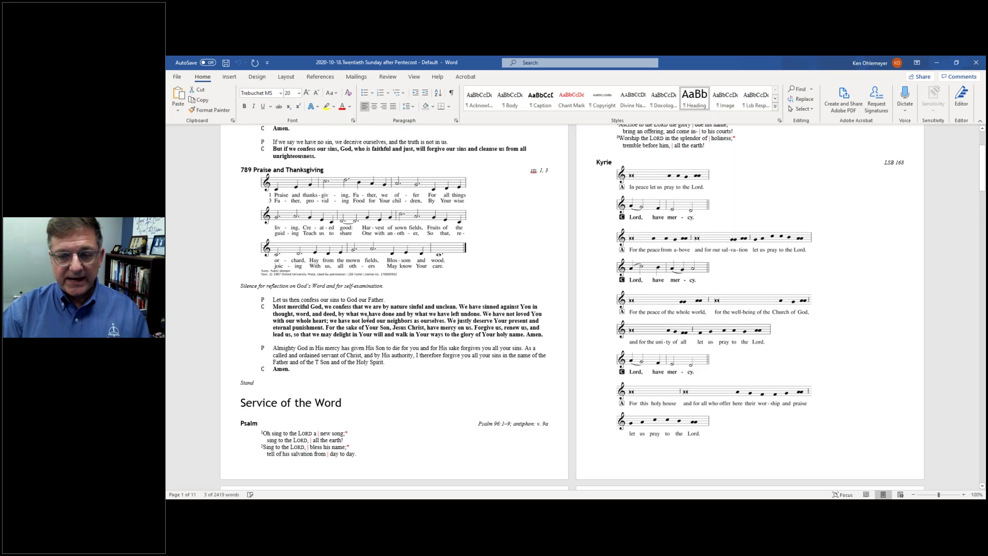
scroll(368, 317, up, 3)
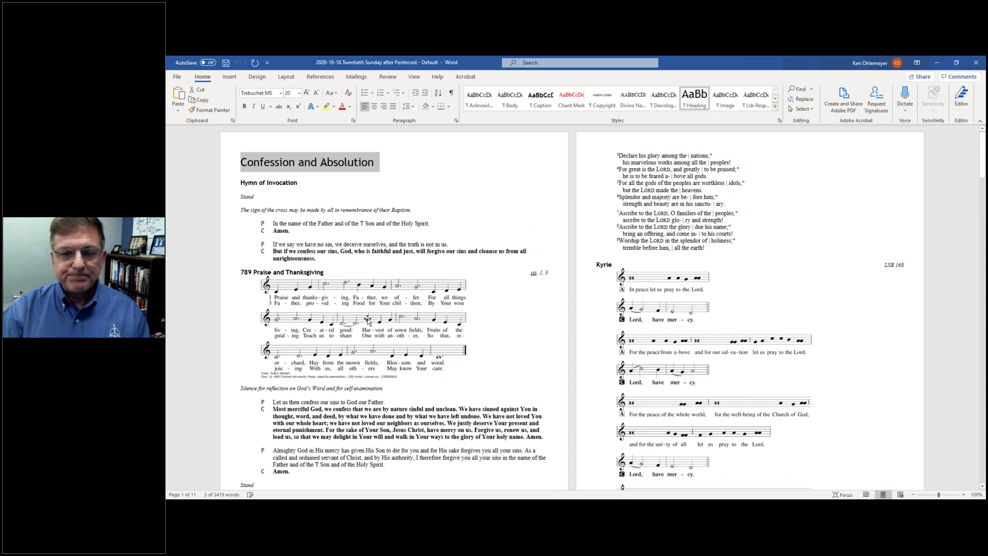
click(975, 63)
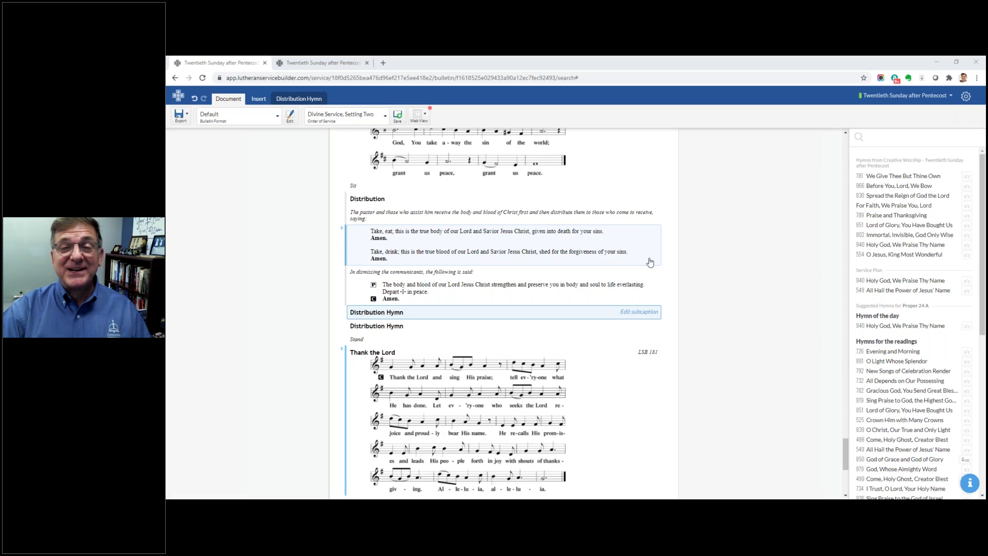
scroll(650, 263, up, 15)
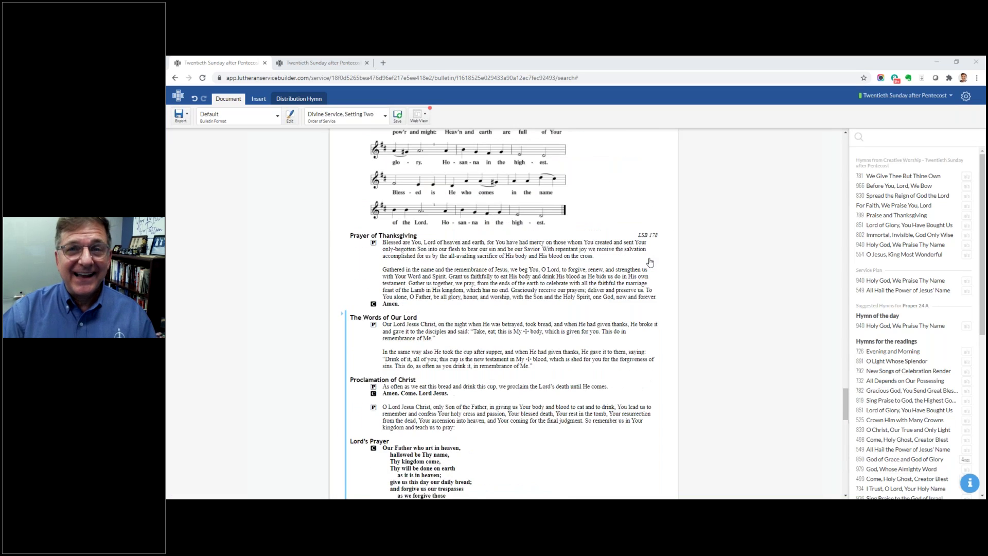
scroll(650, 262, up, 10)
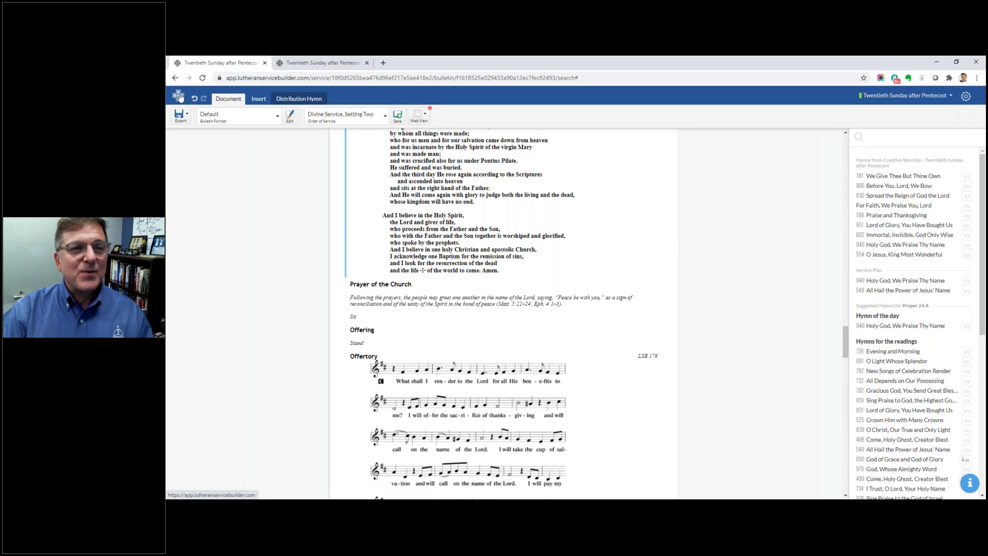
scroll(618, 232, up, 6)
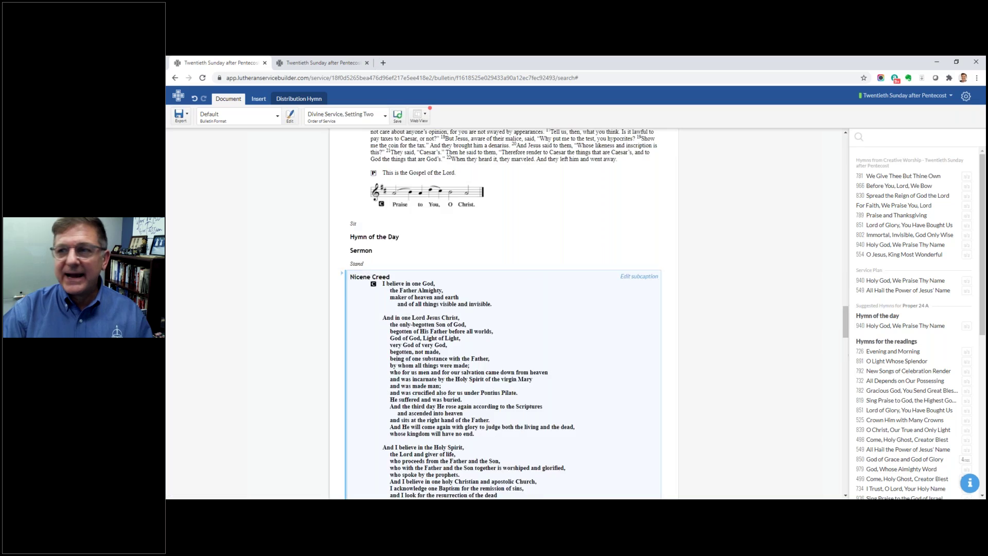
- Leave the bulletin, reopen the October 18 Twentieth Sunday after Pentecost service from the calendar, and prepare its presentation
scroll(270, 166, up, 15)
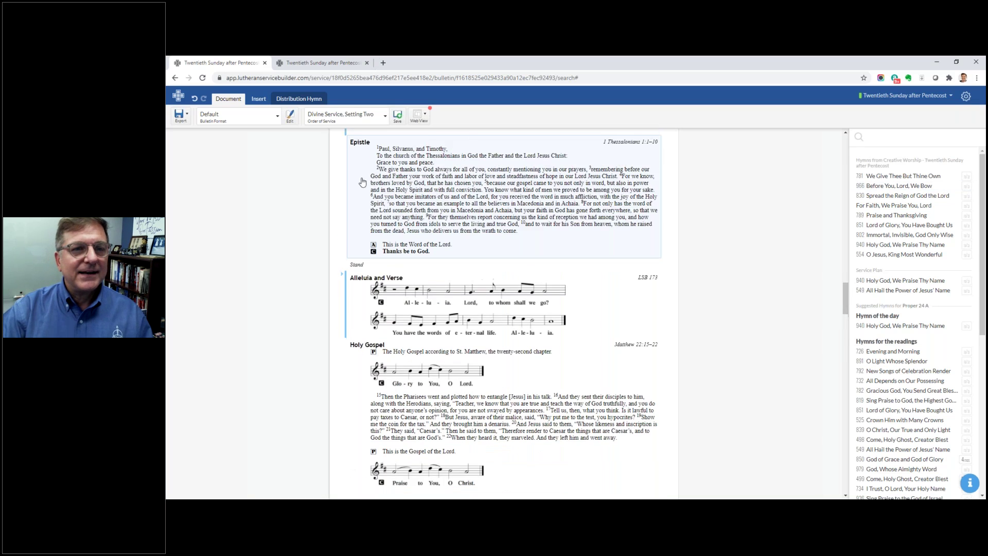
scroll(270, 165, up, 8)
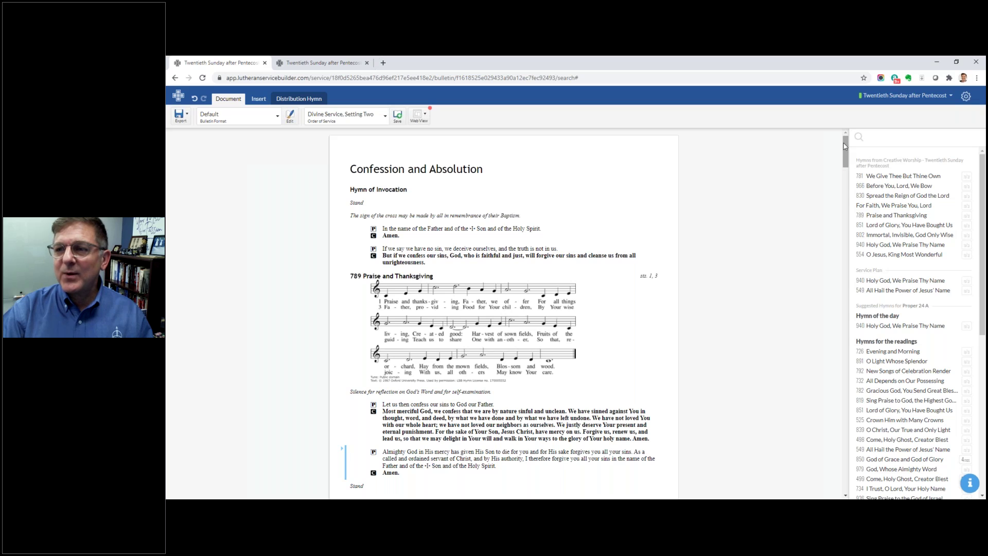
click(178, 97)
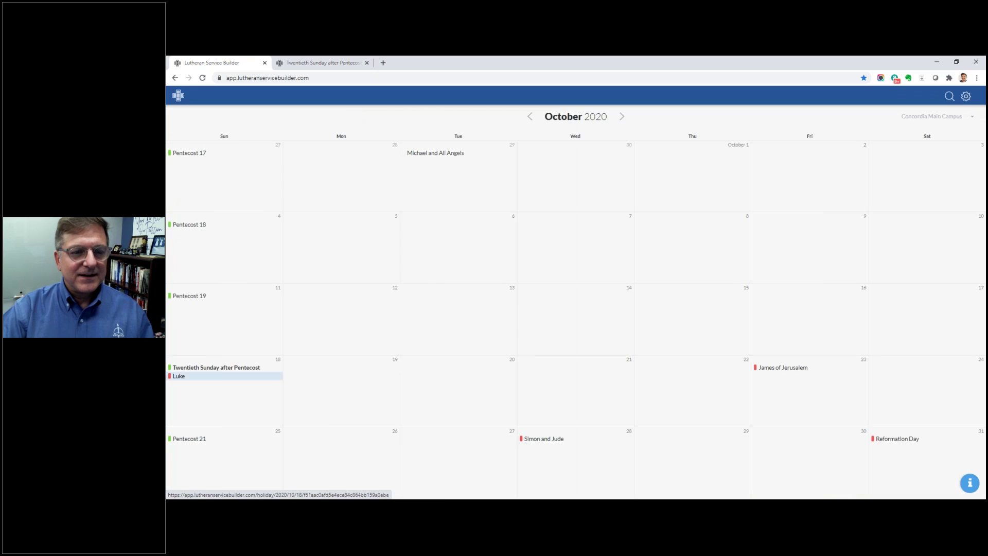
click(215, 368)
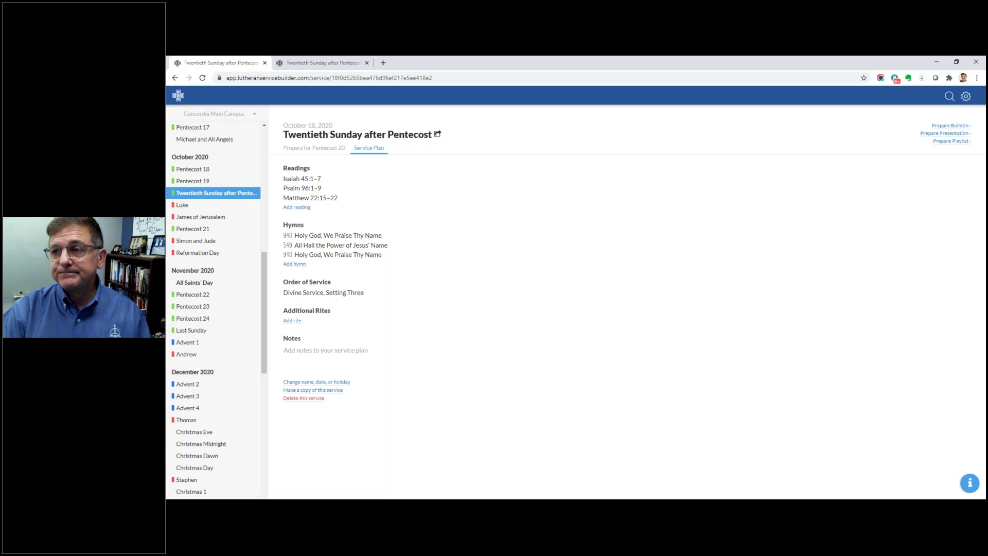
click(955, 134)
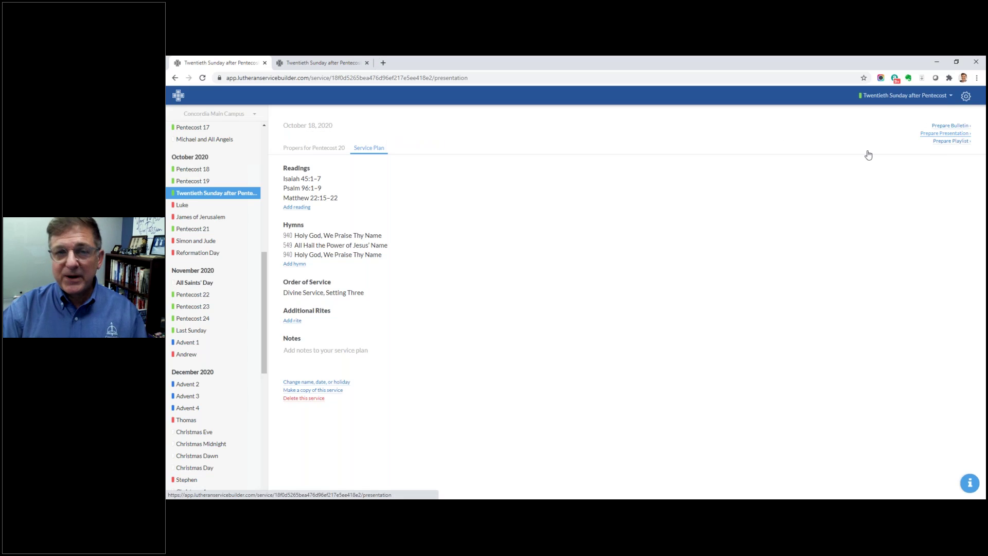
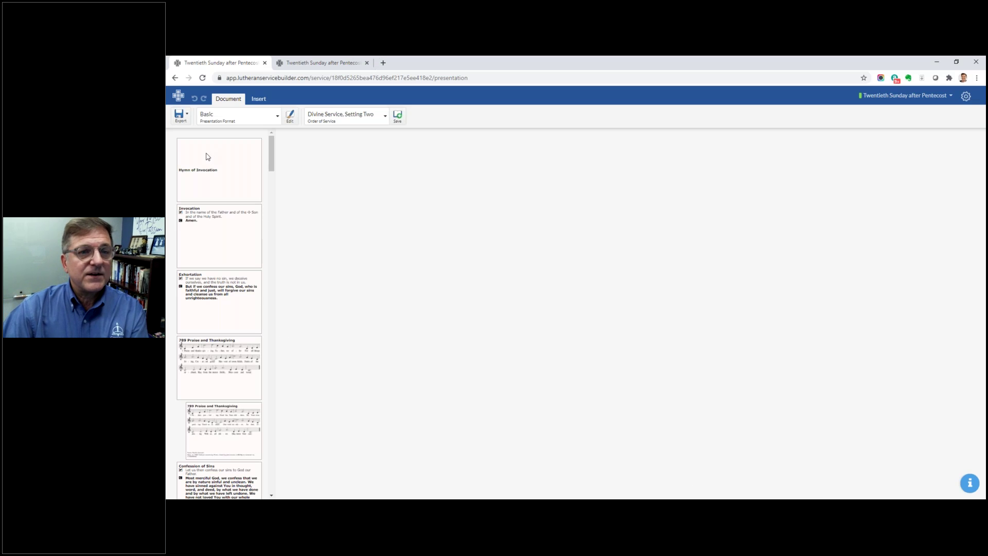
- Preview the Hymn of Invocation and Invocation slides and both slides of hymn 789, Praise and Thanksgiving
click(226, 167)
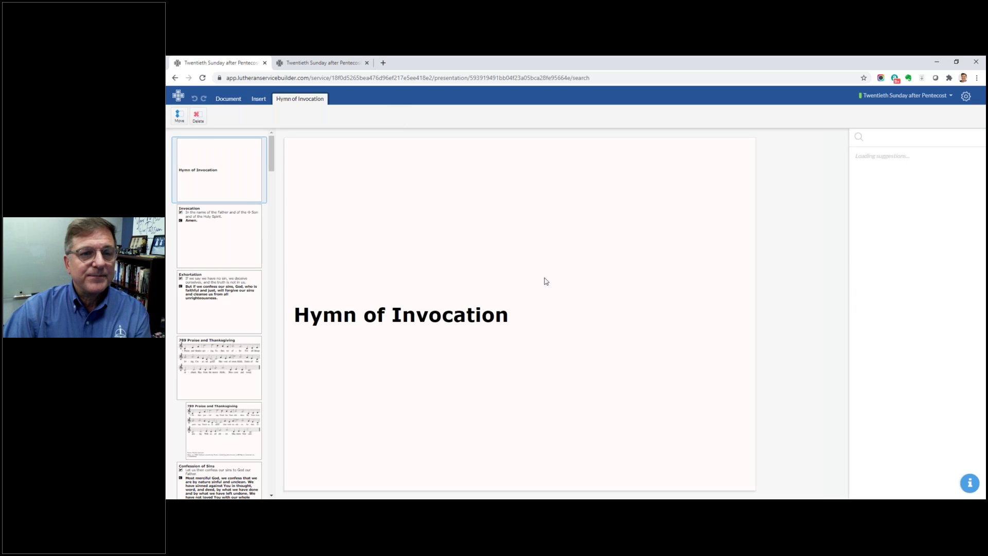
click(229, 237)
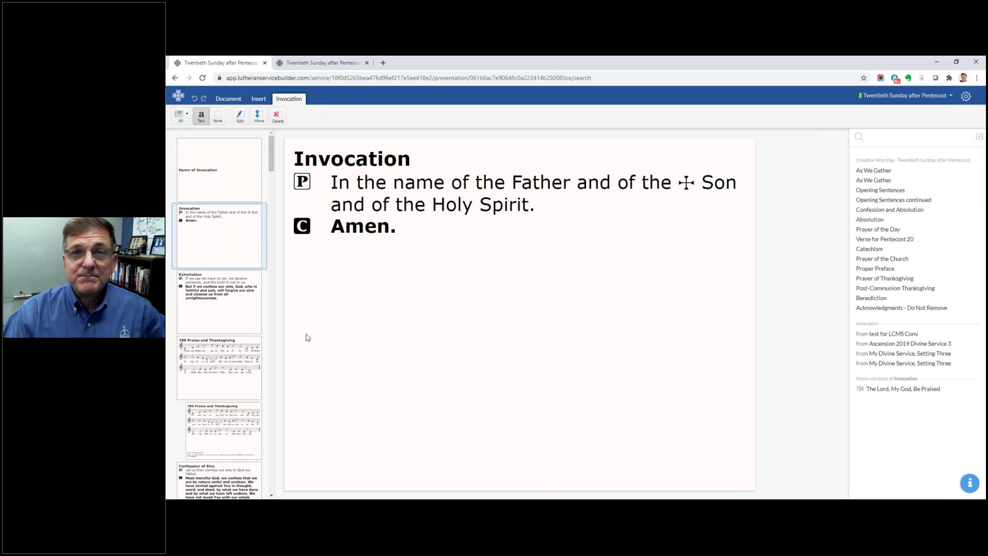
click(254, 331)
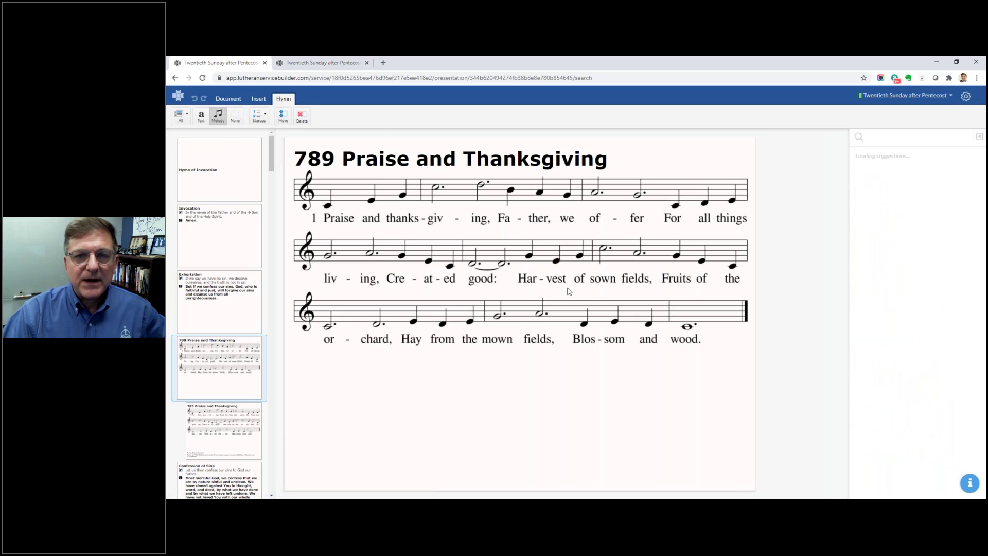
click(265, 436)
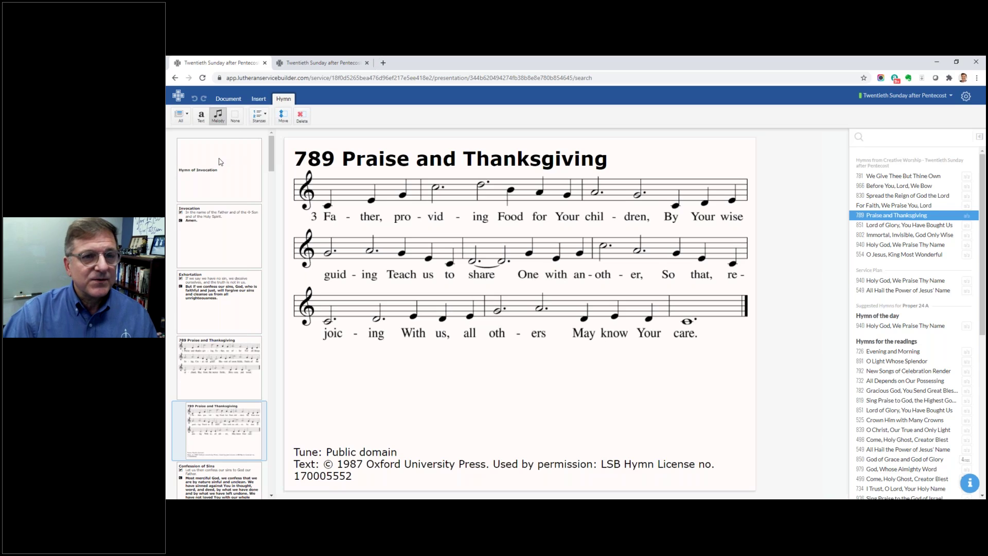
- Show hymn 789 as text without melody, include stanza 2, and select the hymn's first slide
click(206, 122)
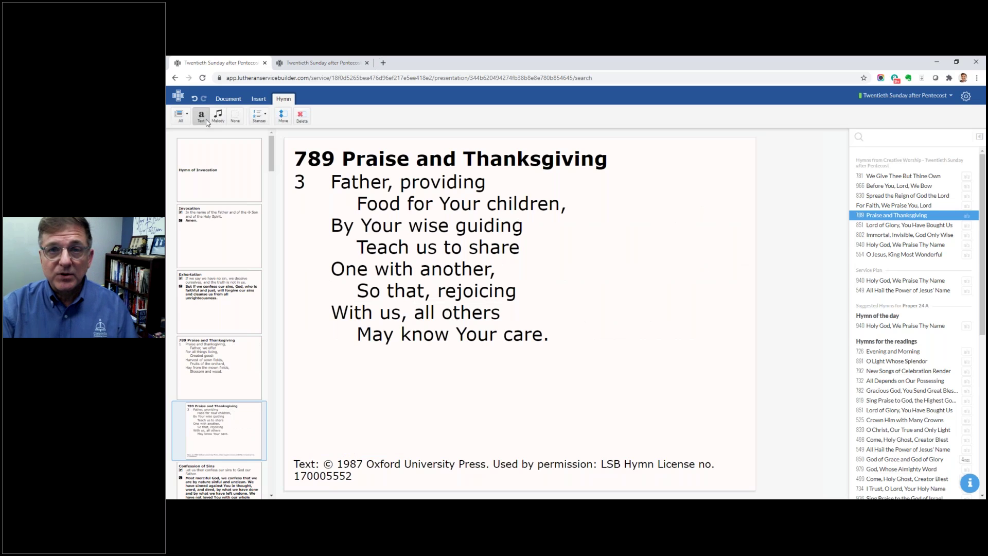
click(258, 115)
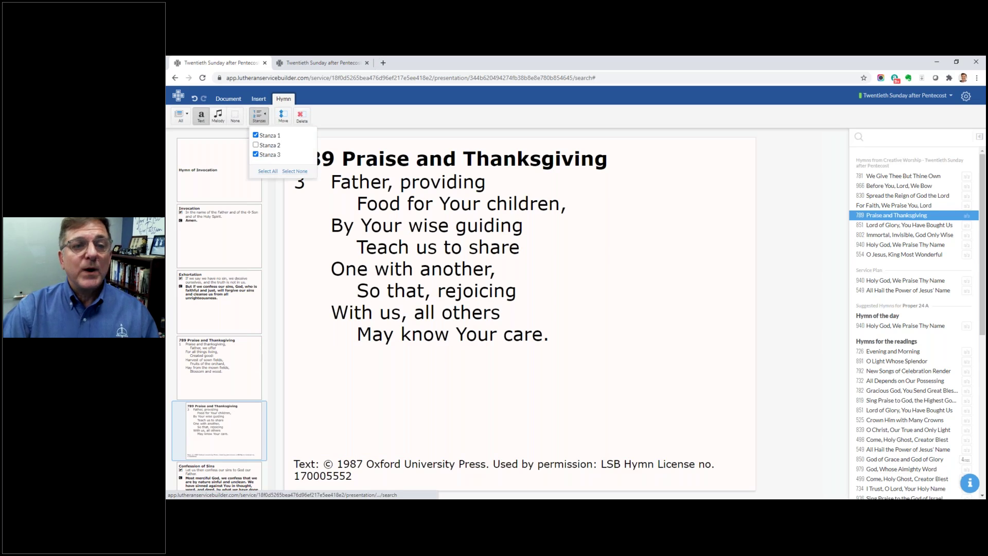
click(257, 145)
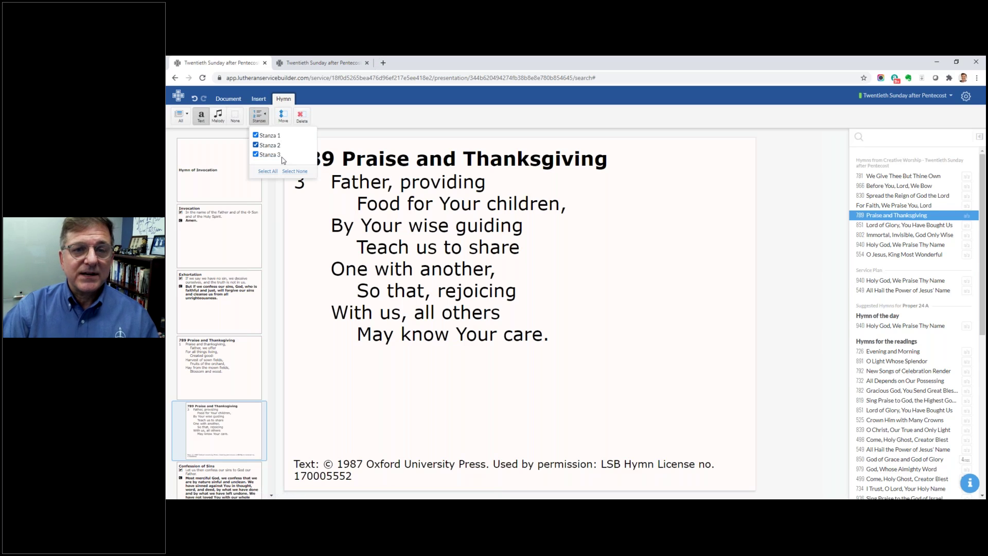
click(219, 354)
click(220, 355)
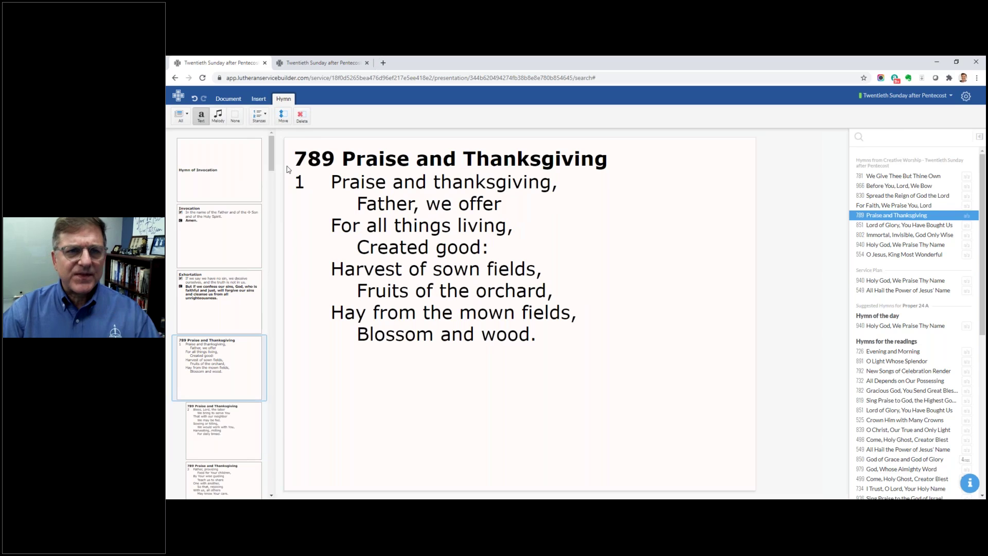
- Try showing hymn 789's title only on the first slide, and set its title option to Separate
click(188, 114)
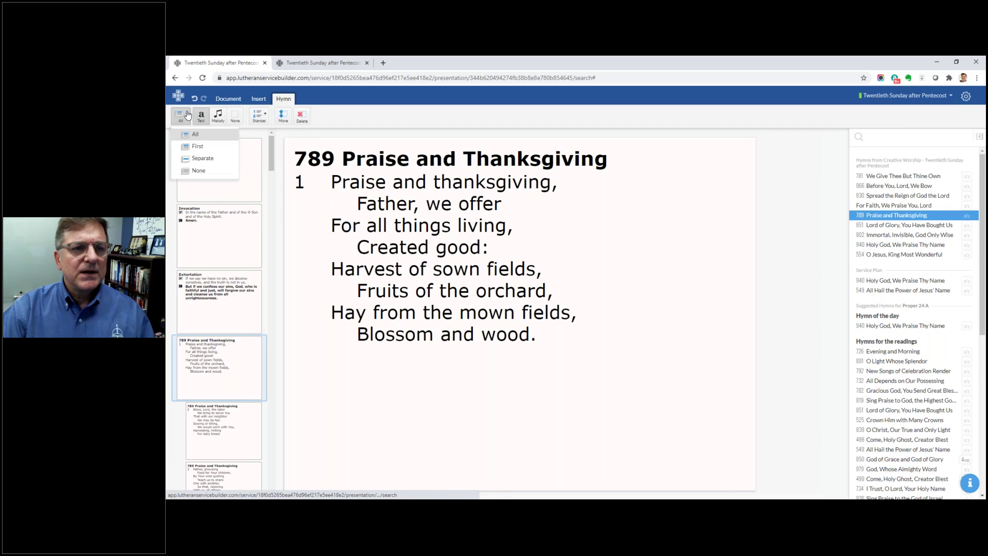
click(198, 147)
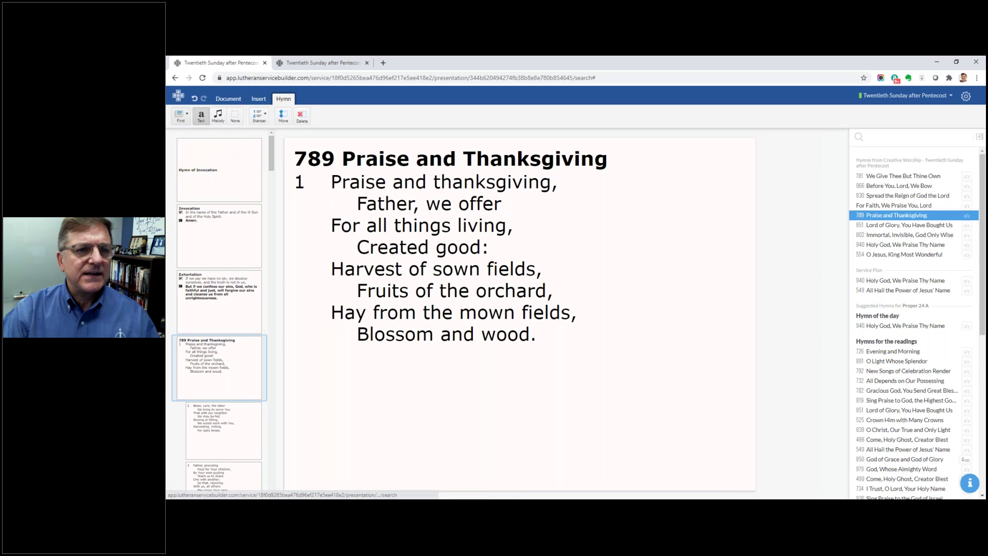
click(181, 115)
click(200, 158)
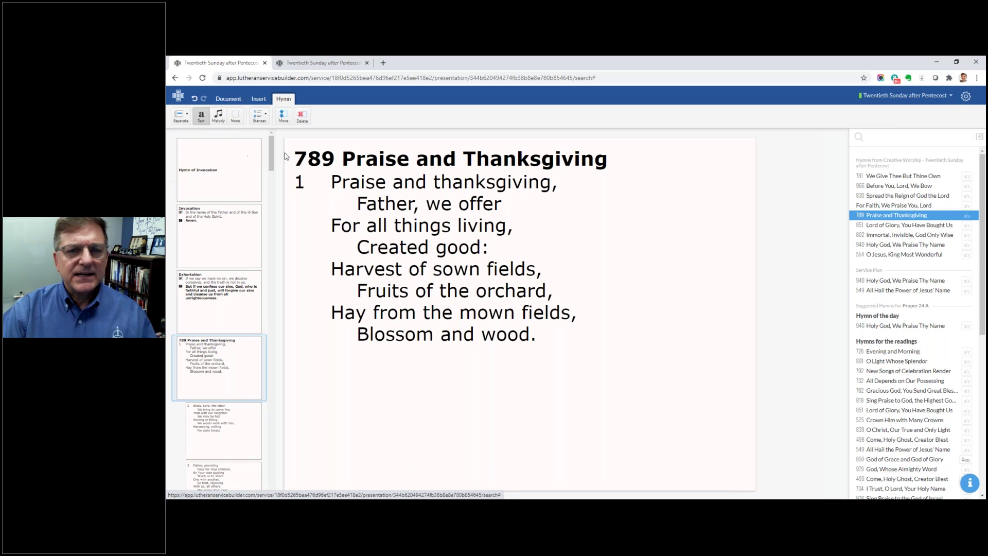
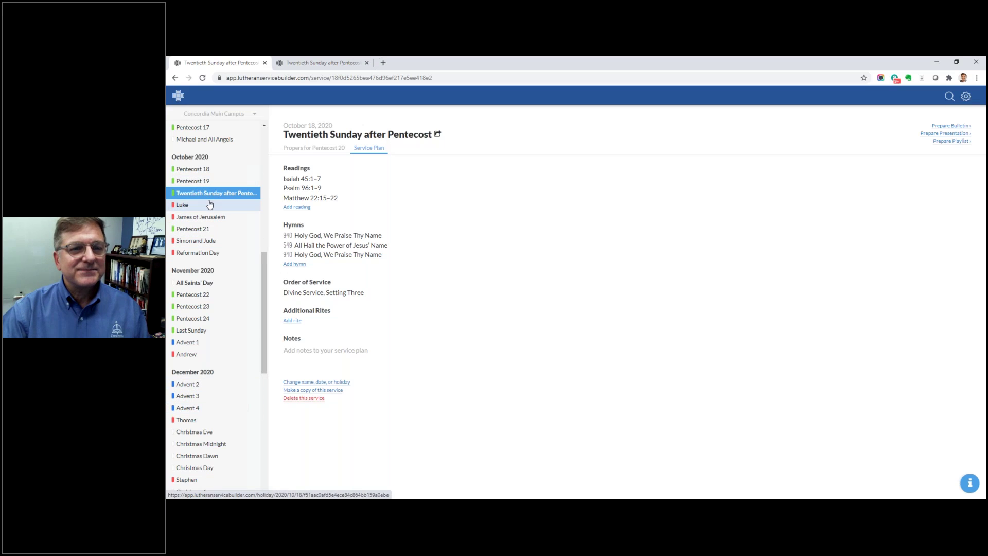
- Return to the calendar, reopen the Twentieth Sunday after Pentecost service, and prepare its playlist
click(175, 78)
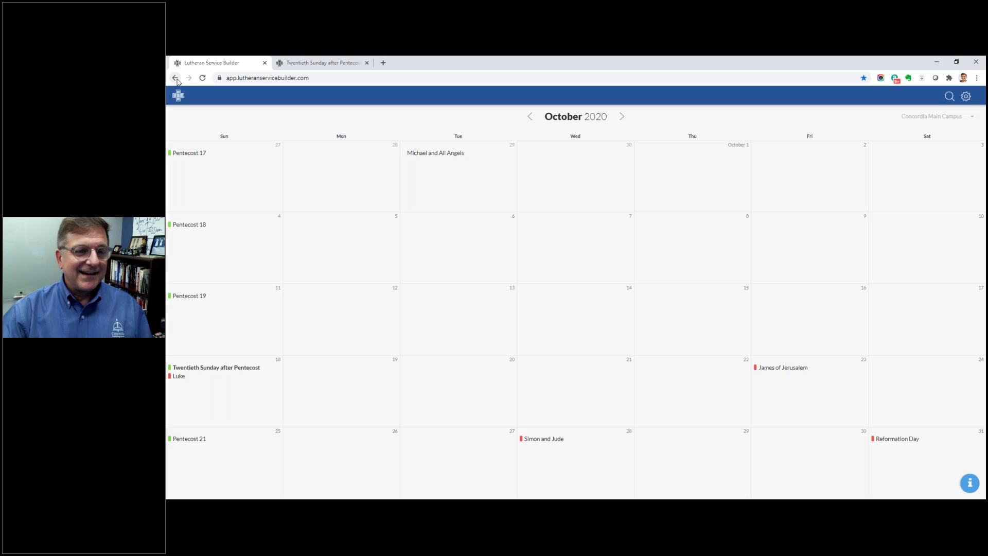
click(214, 372)
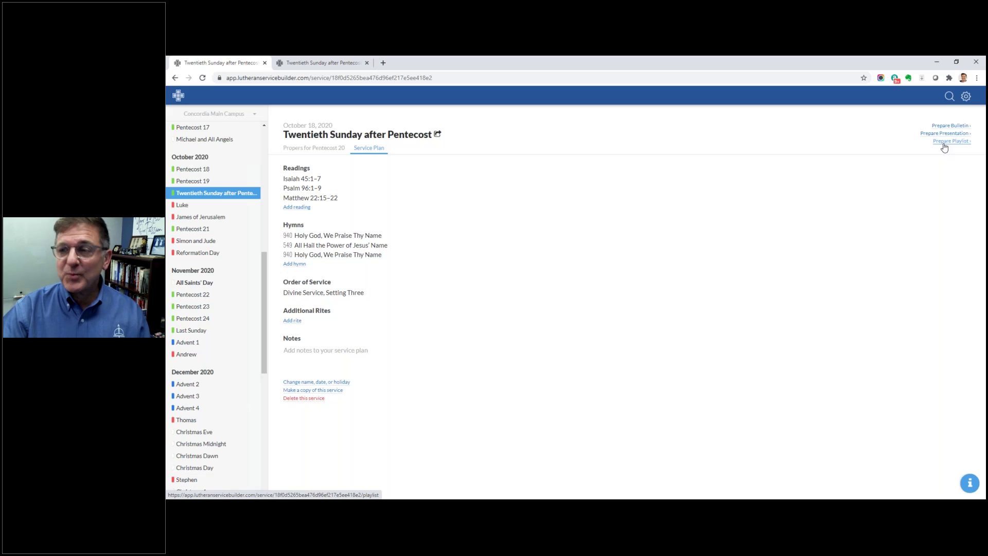
click(944, 145)
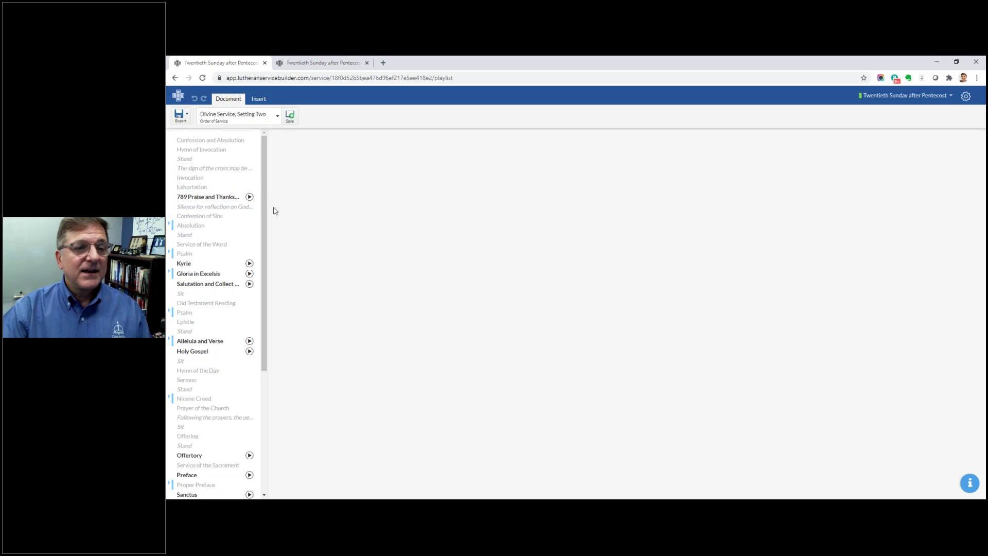
drag(264, 227, 276, 188)
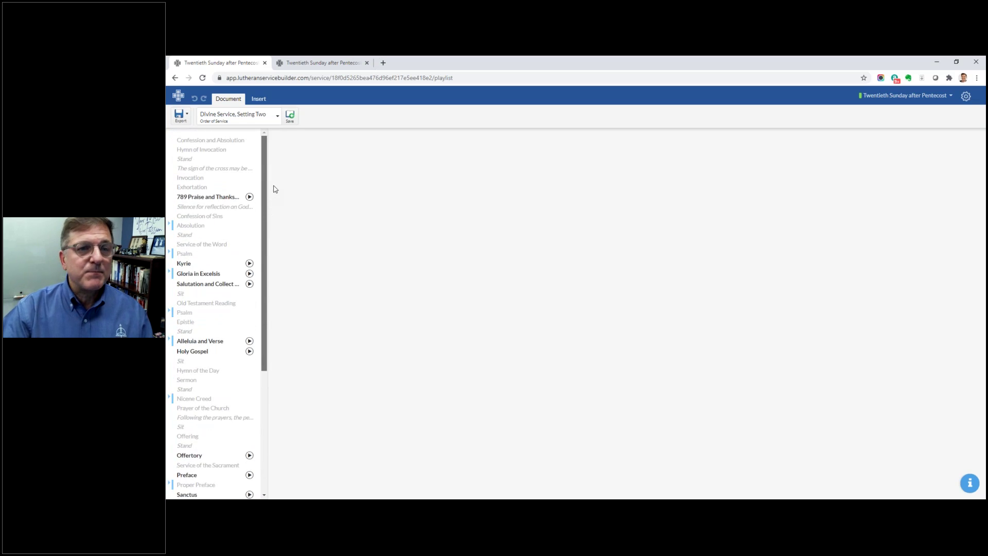
- Play hymn 789's melody from the playlist and examine its text, authors, copyrights, related topics and Scripture references
click(250, 199)
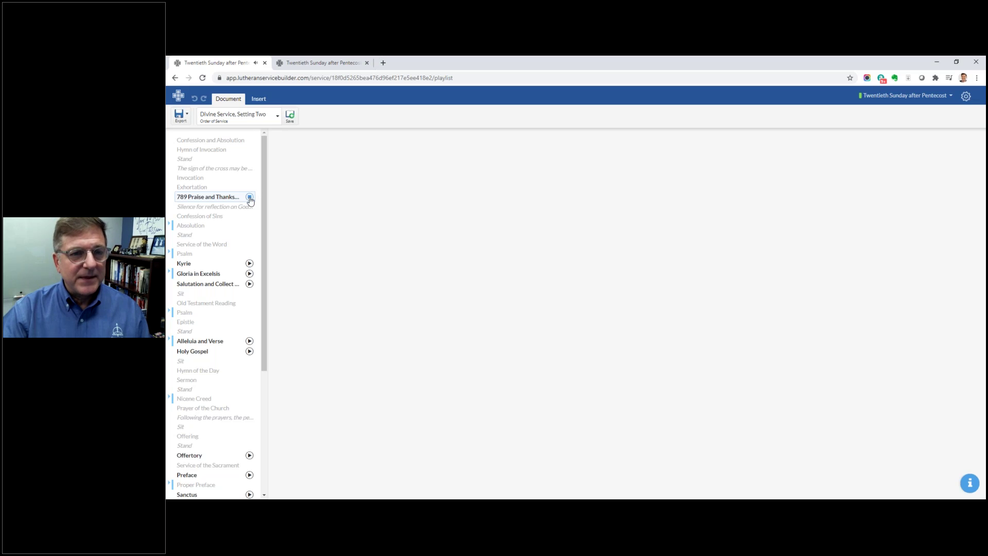
click(185, 200)
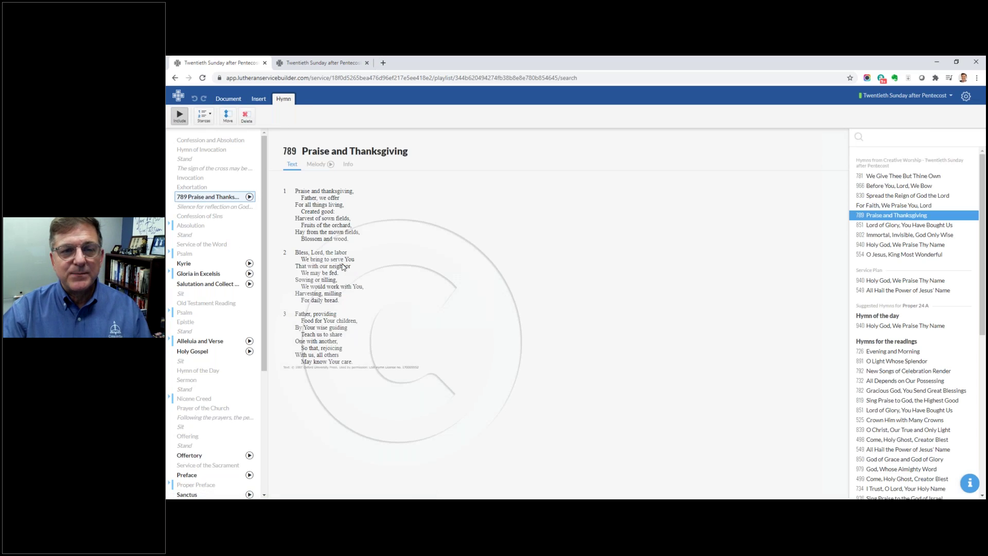
click(331, 164)
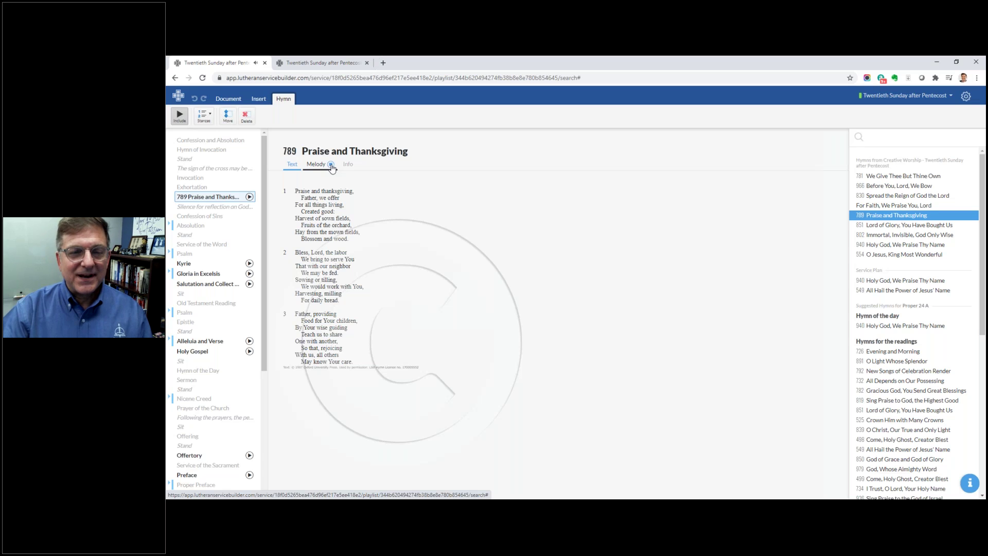
click(348, 164)
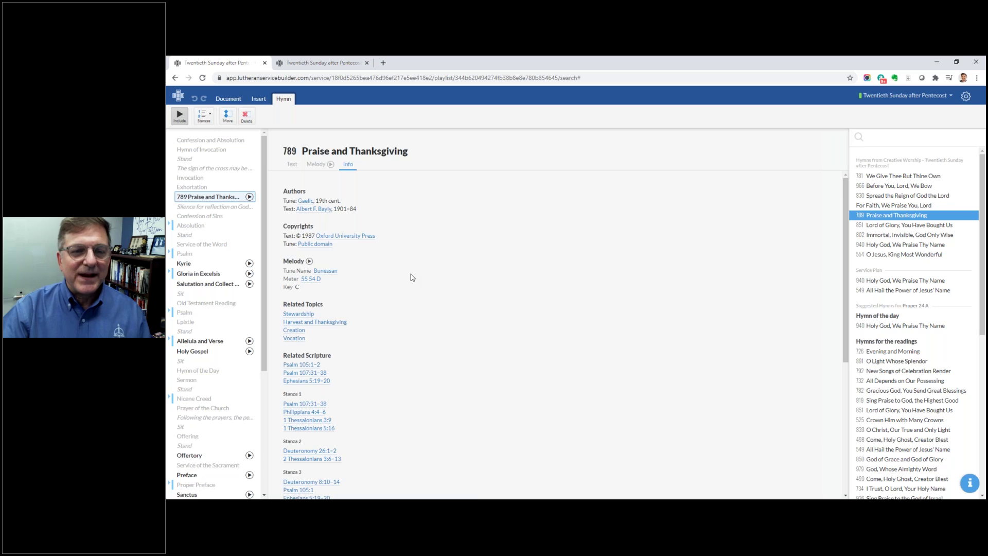
scroll(410, 274, down, 1)
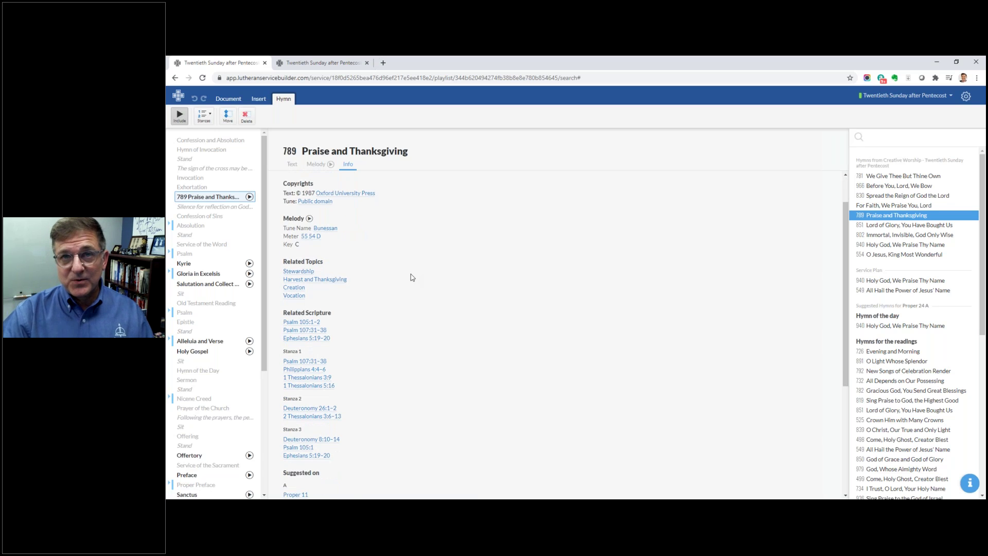
scroll(411, 278, down, 2)
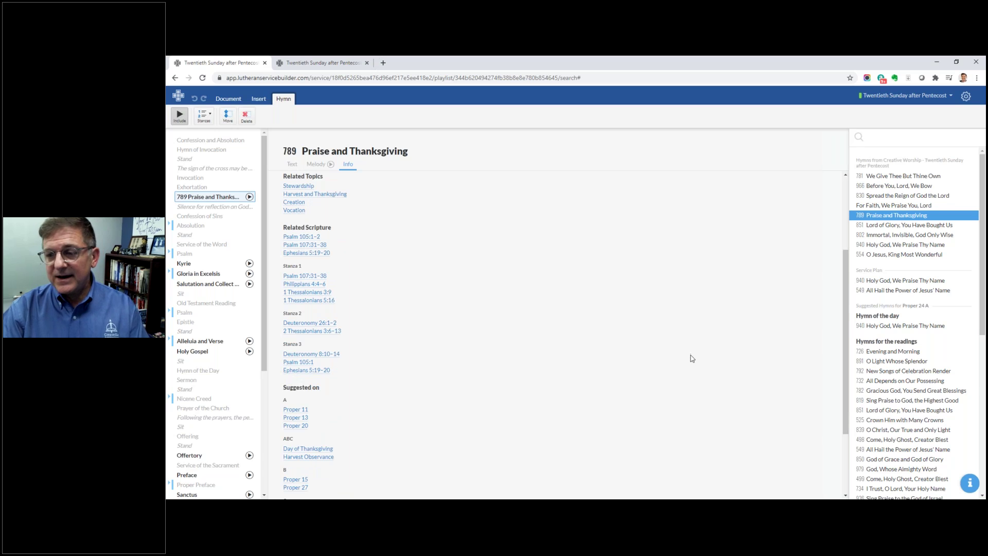
scroll(583, 410, up, 3)
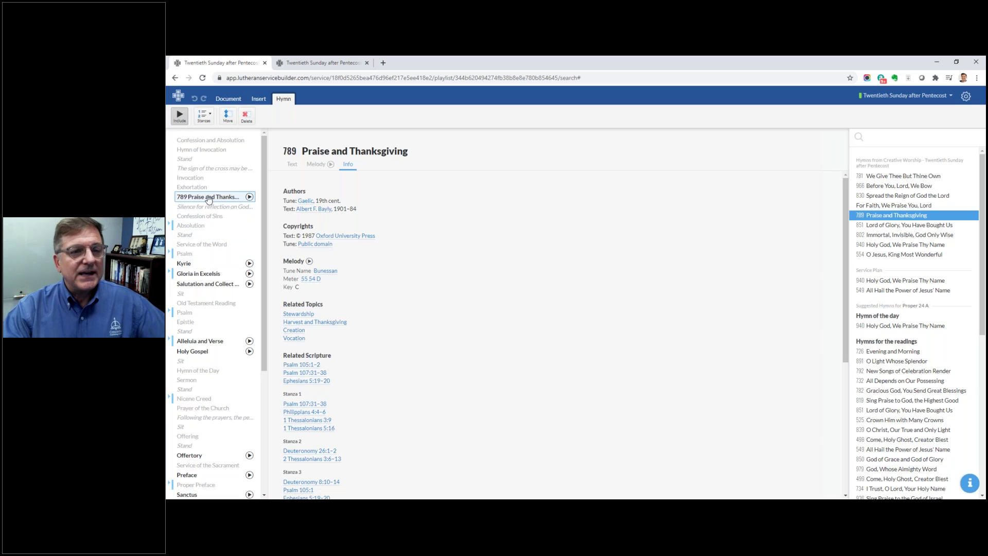
- View the Absolution text, expand its alternatives, and open the Kyrie's melody view
click(193, 225)
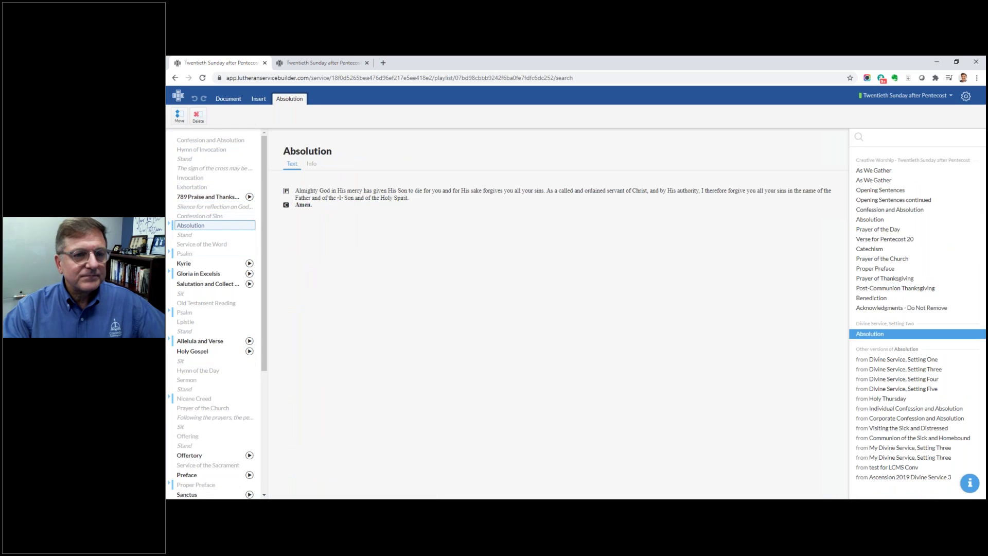
click(169, 226)
click(198, 272)
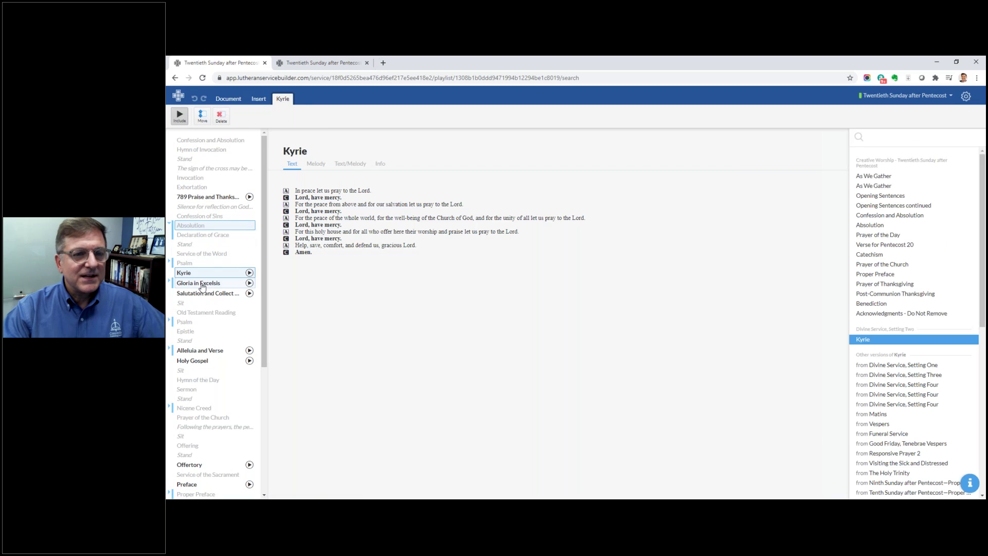
click(316, 164)
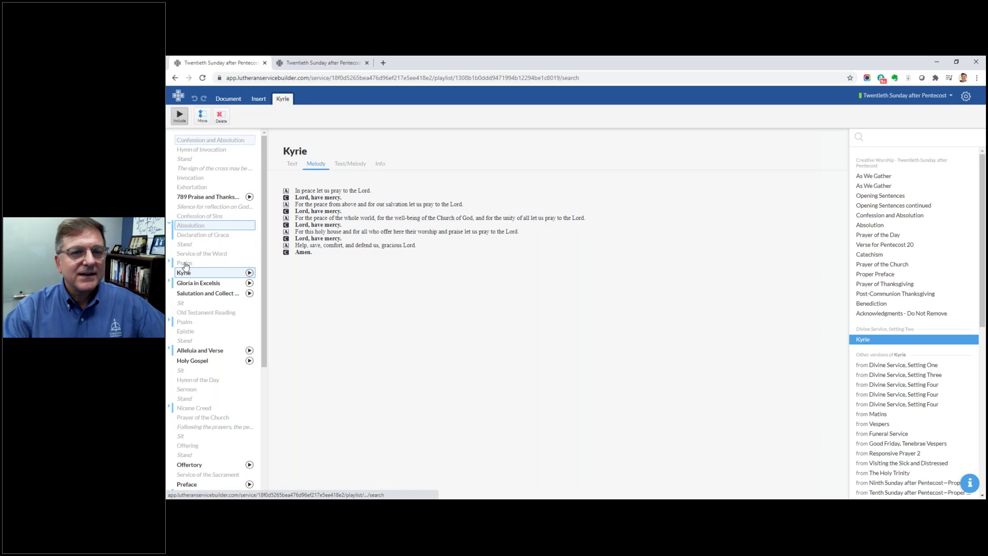
- Exclude hymn 789 and the Kyrie from the playlist, and expand the alternatives to Gloria in Excelsis
click(194, 186)
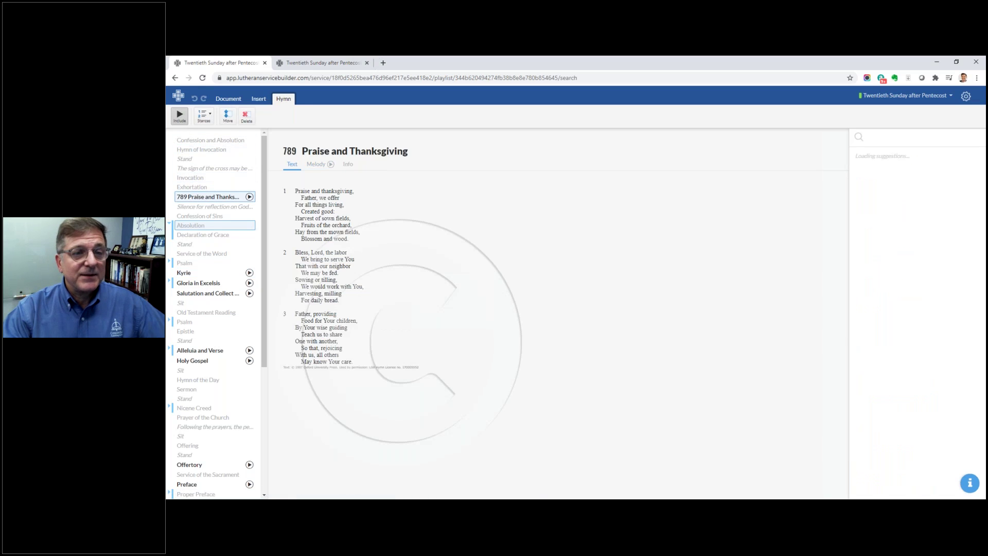
click(186, 274)
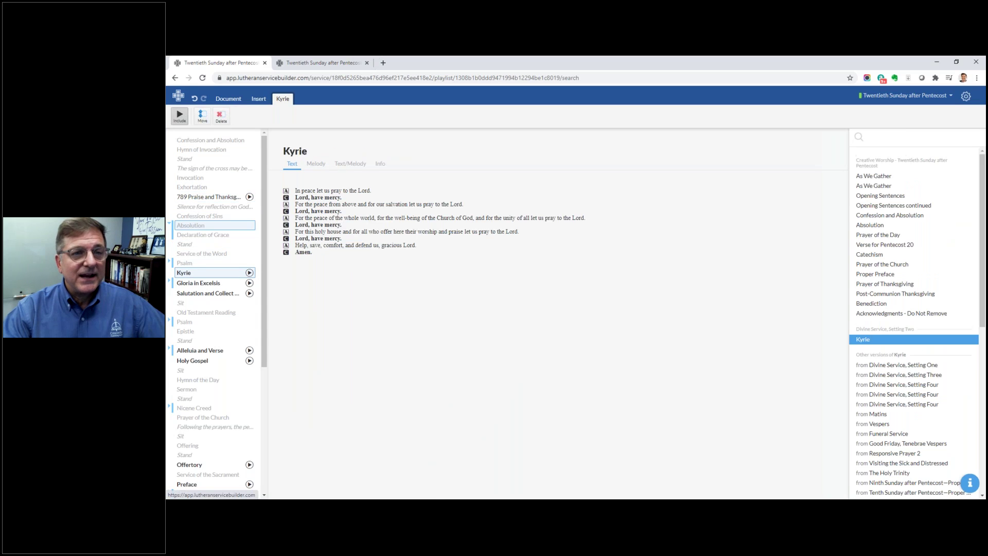
click(172, 284)
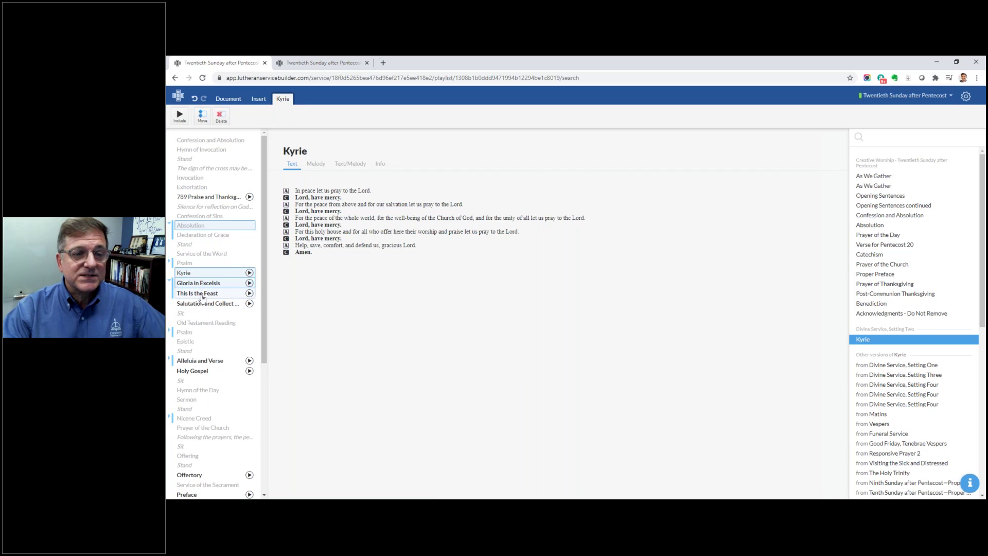
- Choose This Is the Feast instead of Gloria in Excelsis and include the Kyrie in the playlist again
click(201, 294)
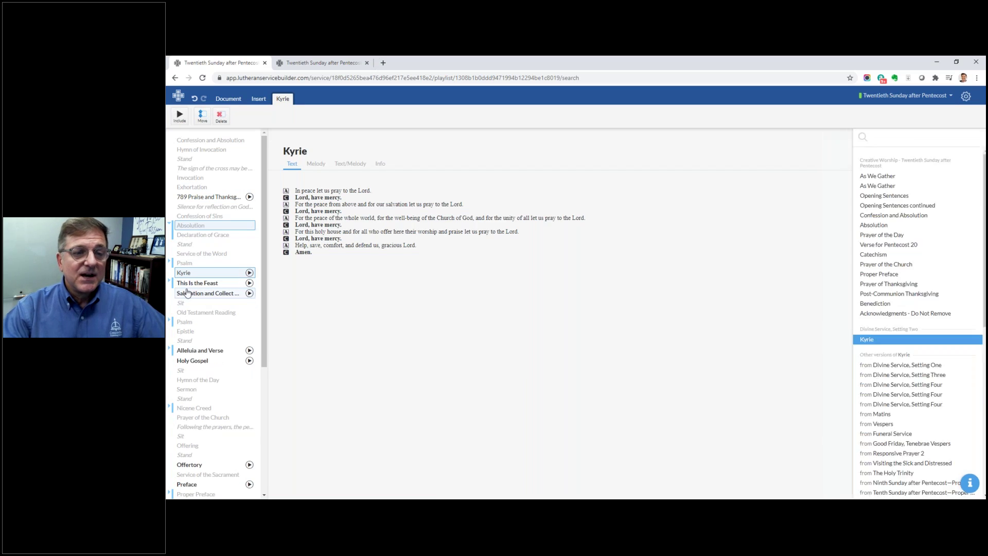
click(179, 115)
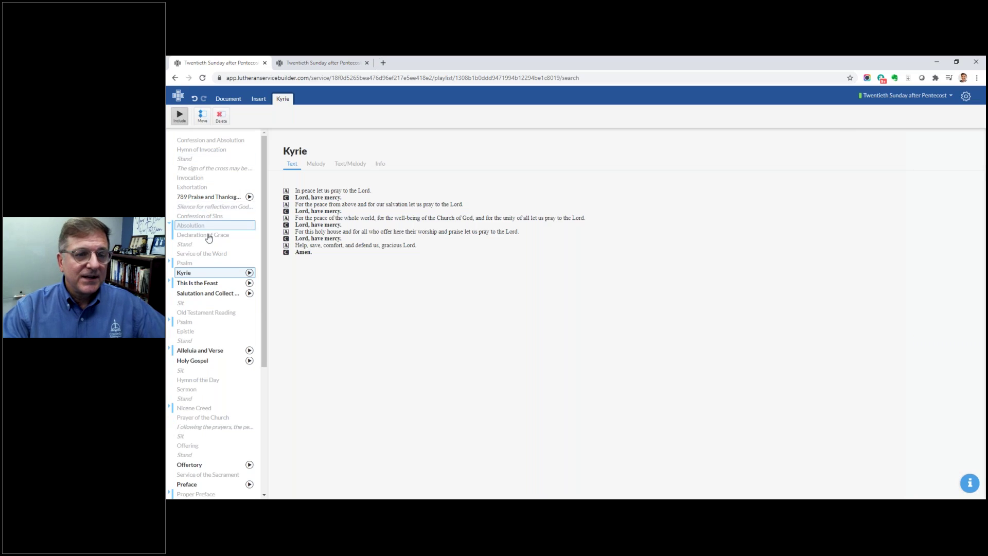
- View the Salutation and Collect text, open the Offertory, and keep the Offertory included in the playlist
scroll(197, 284, down, 1)
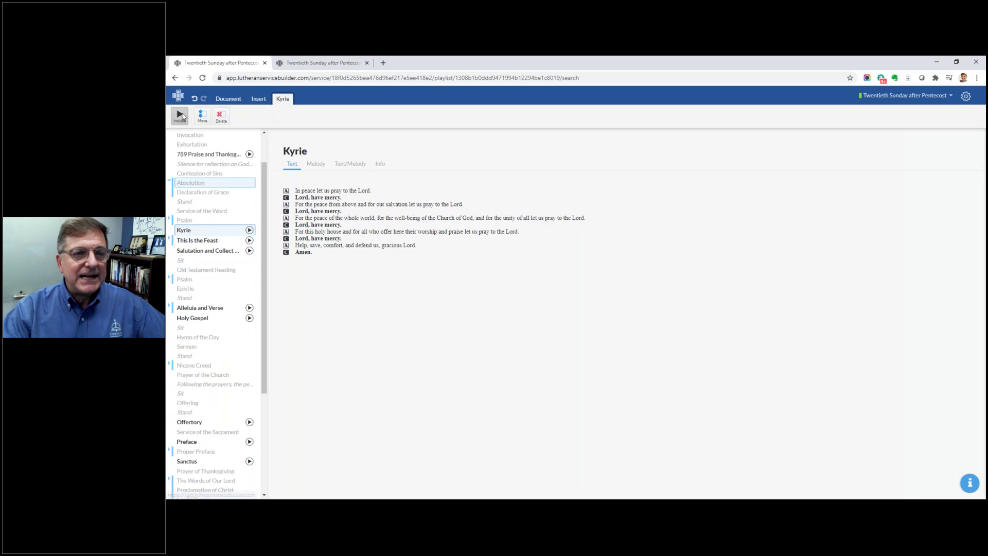
click(189, 250)
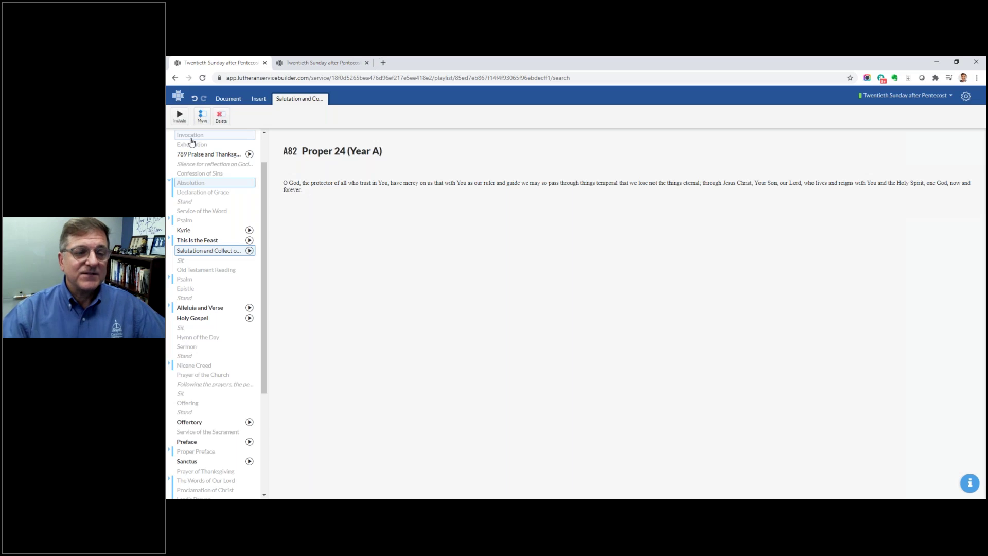
click(196, 426)
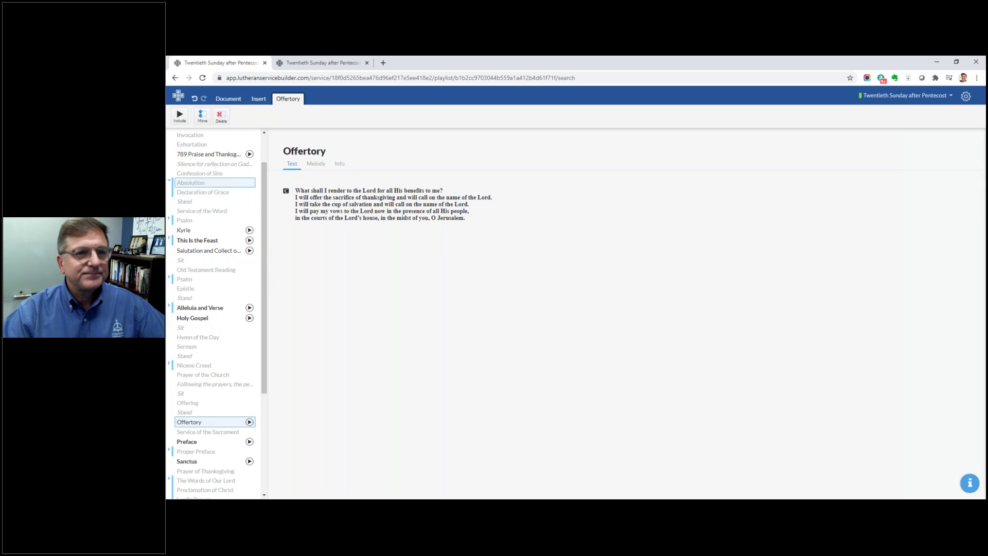
click(180, 116)
- View the playlist's export format options without exporting, and return to the home page
click(227, 100)
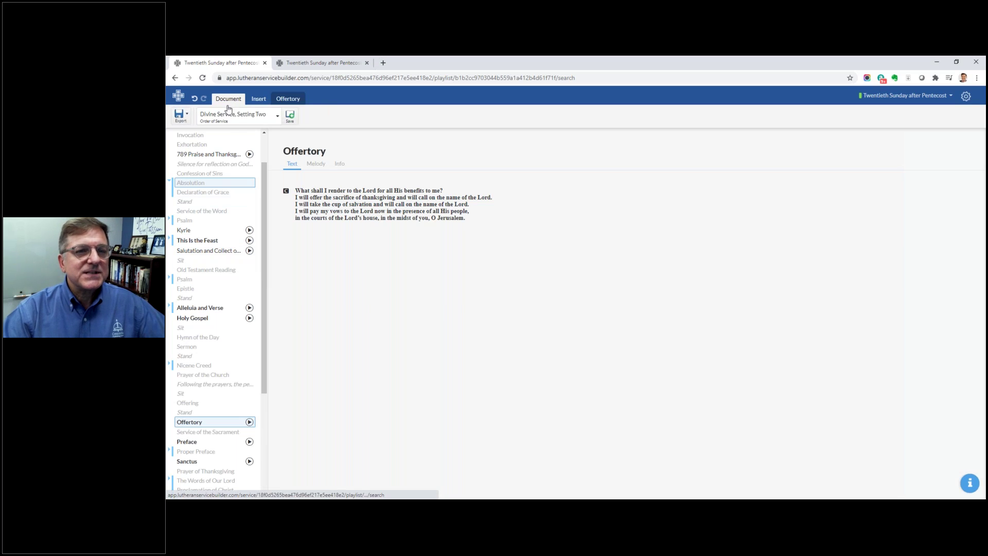
click(186, 114)
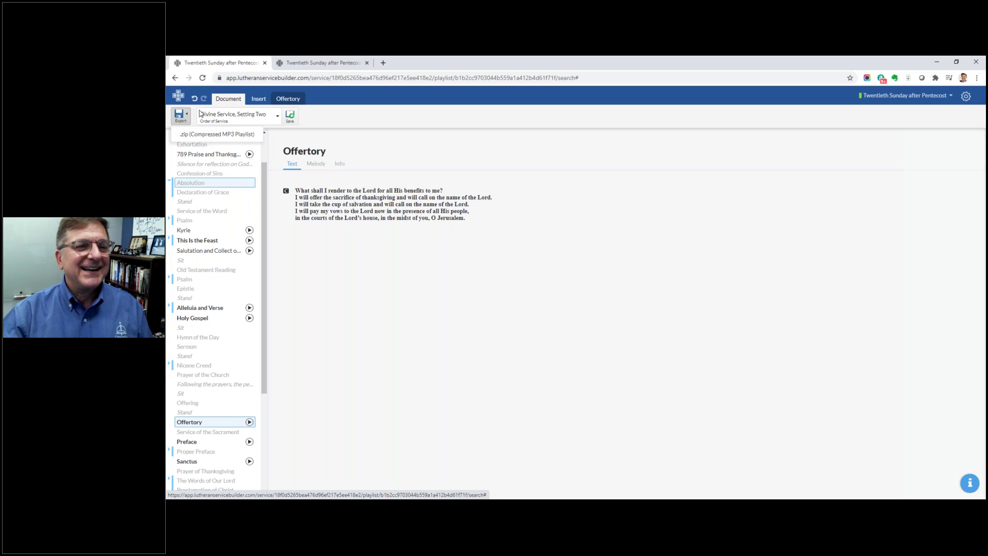
click(451, 173)
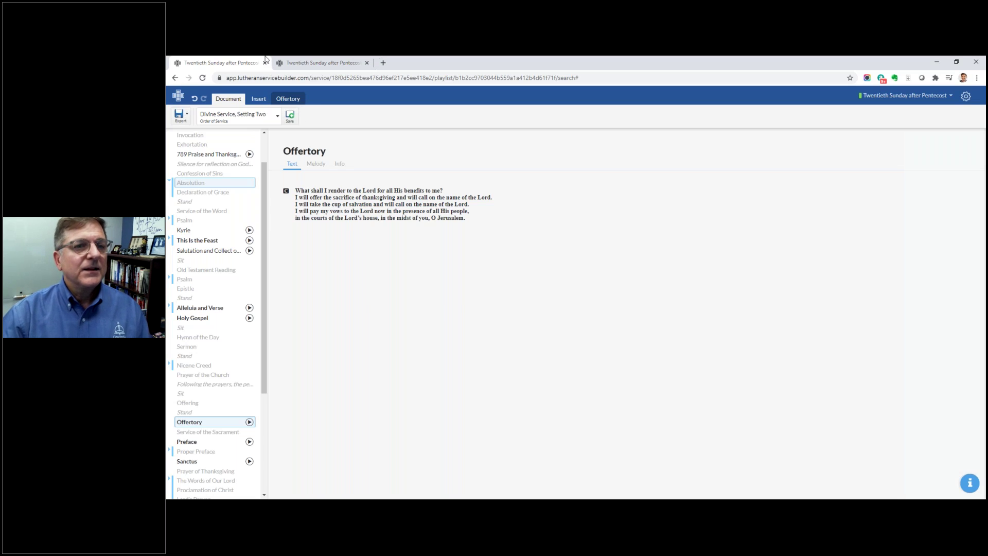
click(526, 179)
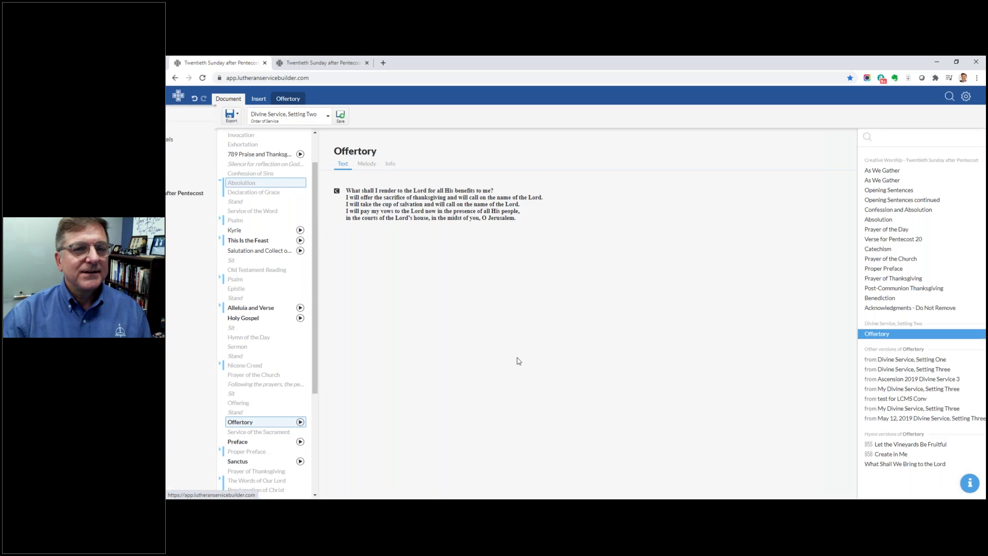